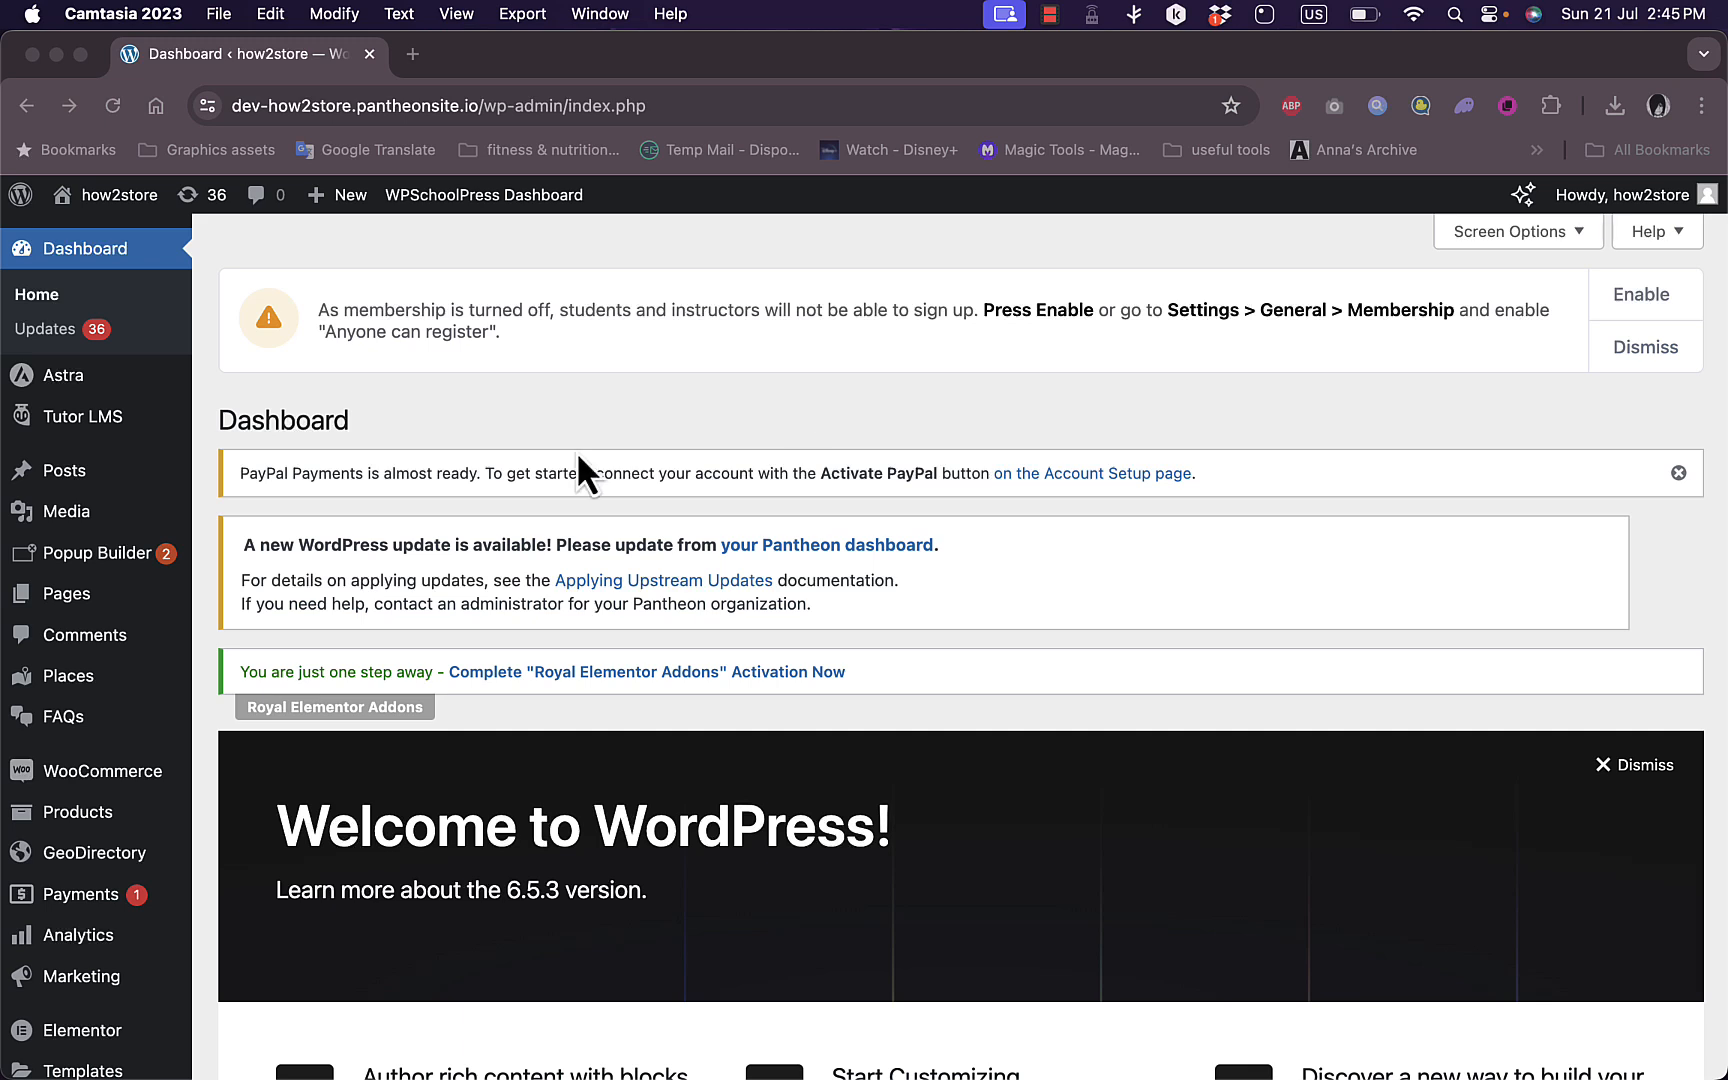
Go to the page for adding new plugins and search for "cartflow"
click(551, 554)
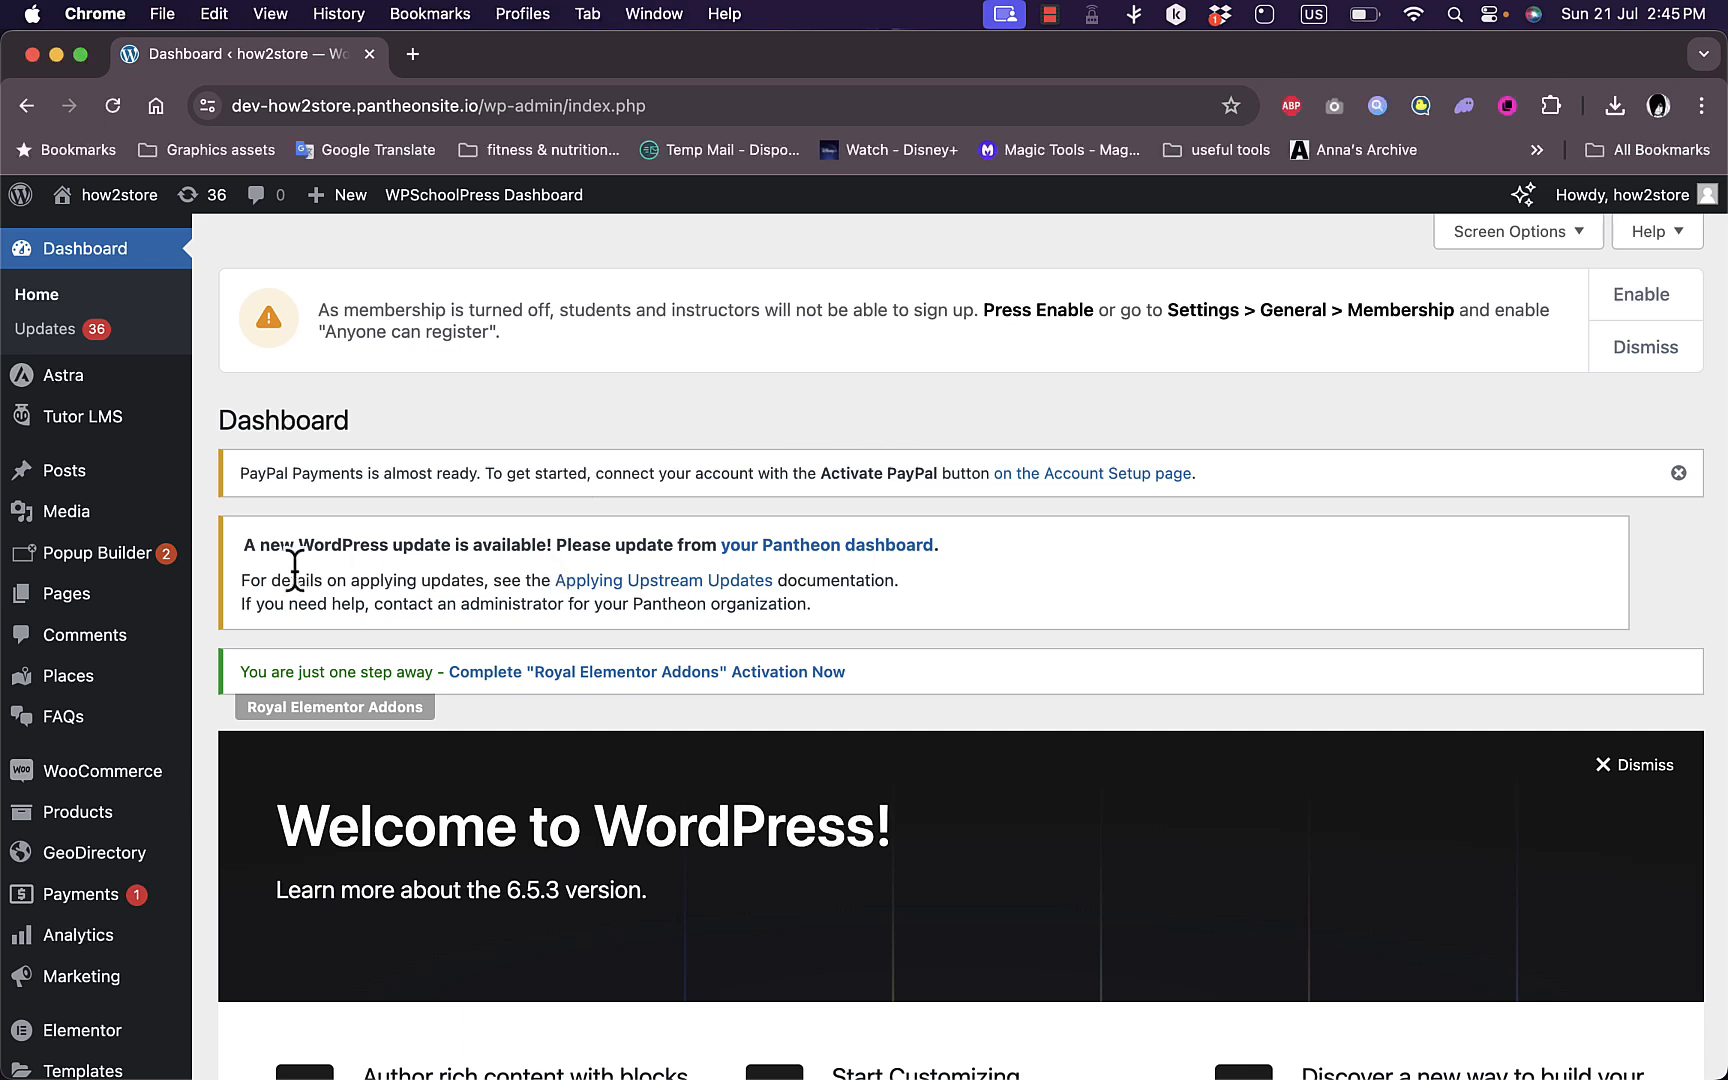
mouse_move(132, 780)
scroll(155, 780, down, 4)
scroll(160, 780, down, 5)
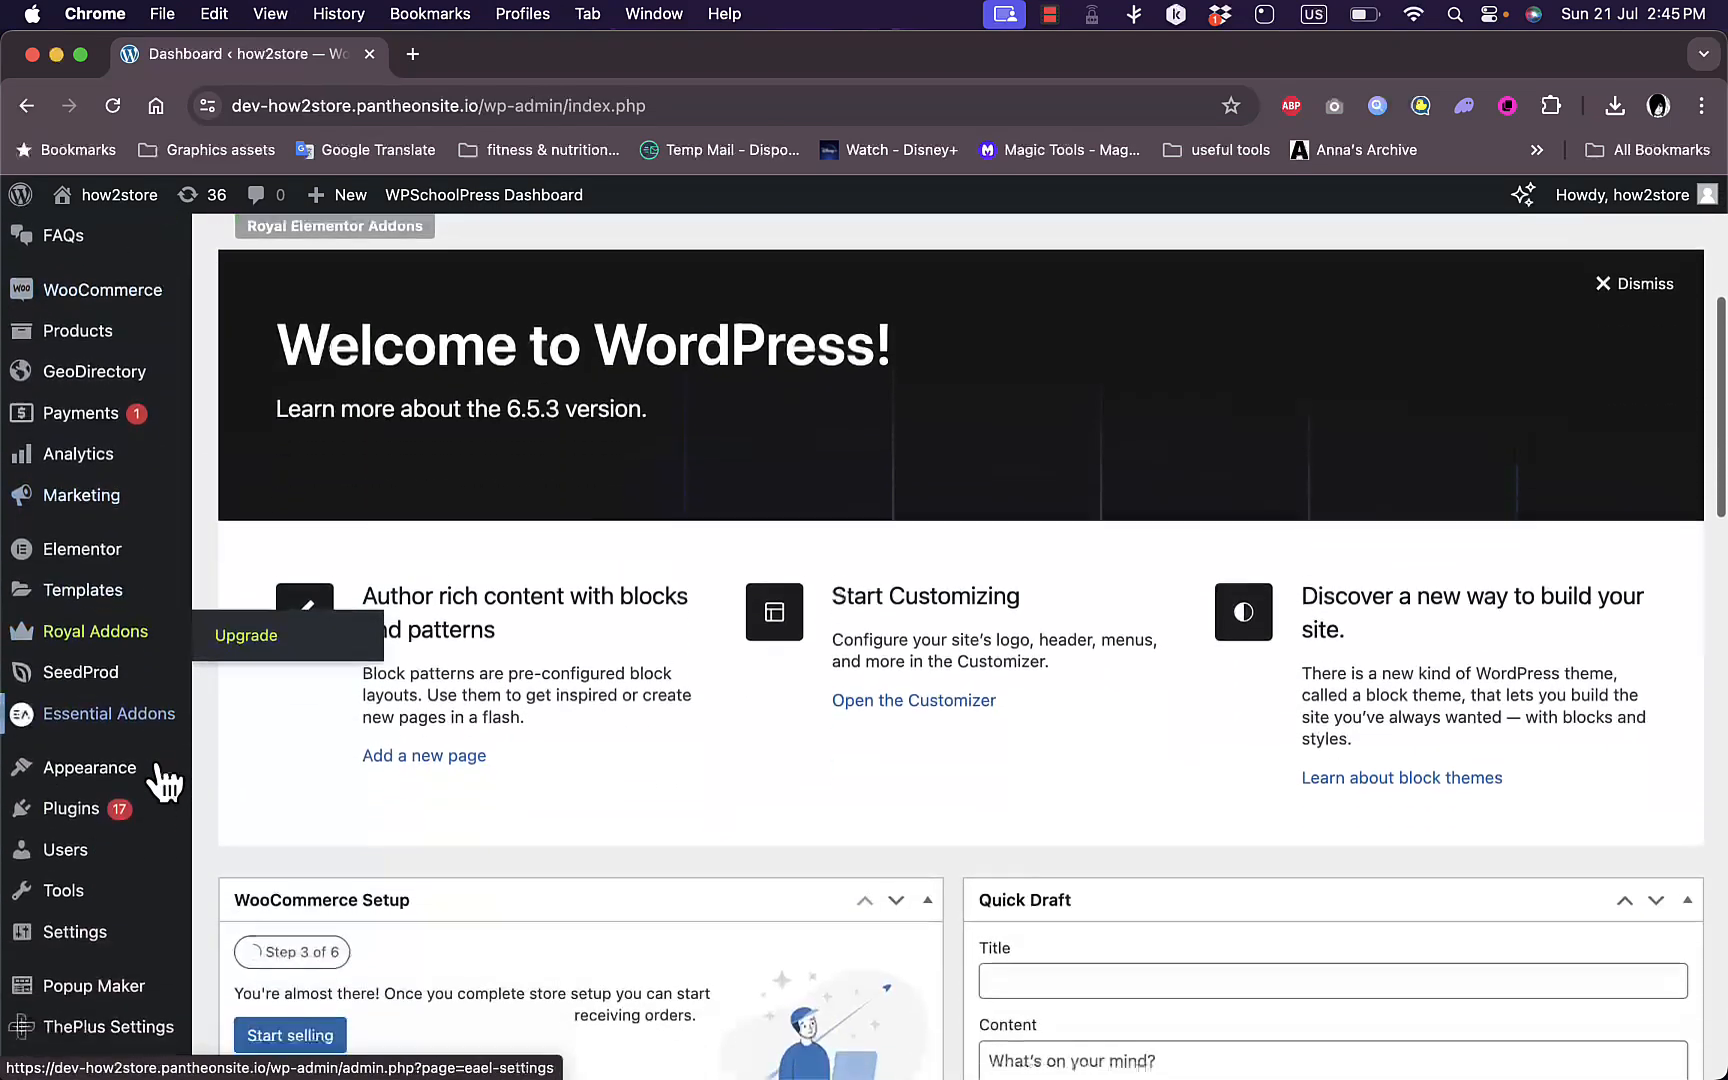
mouse_move(56, 792)
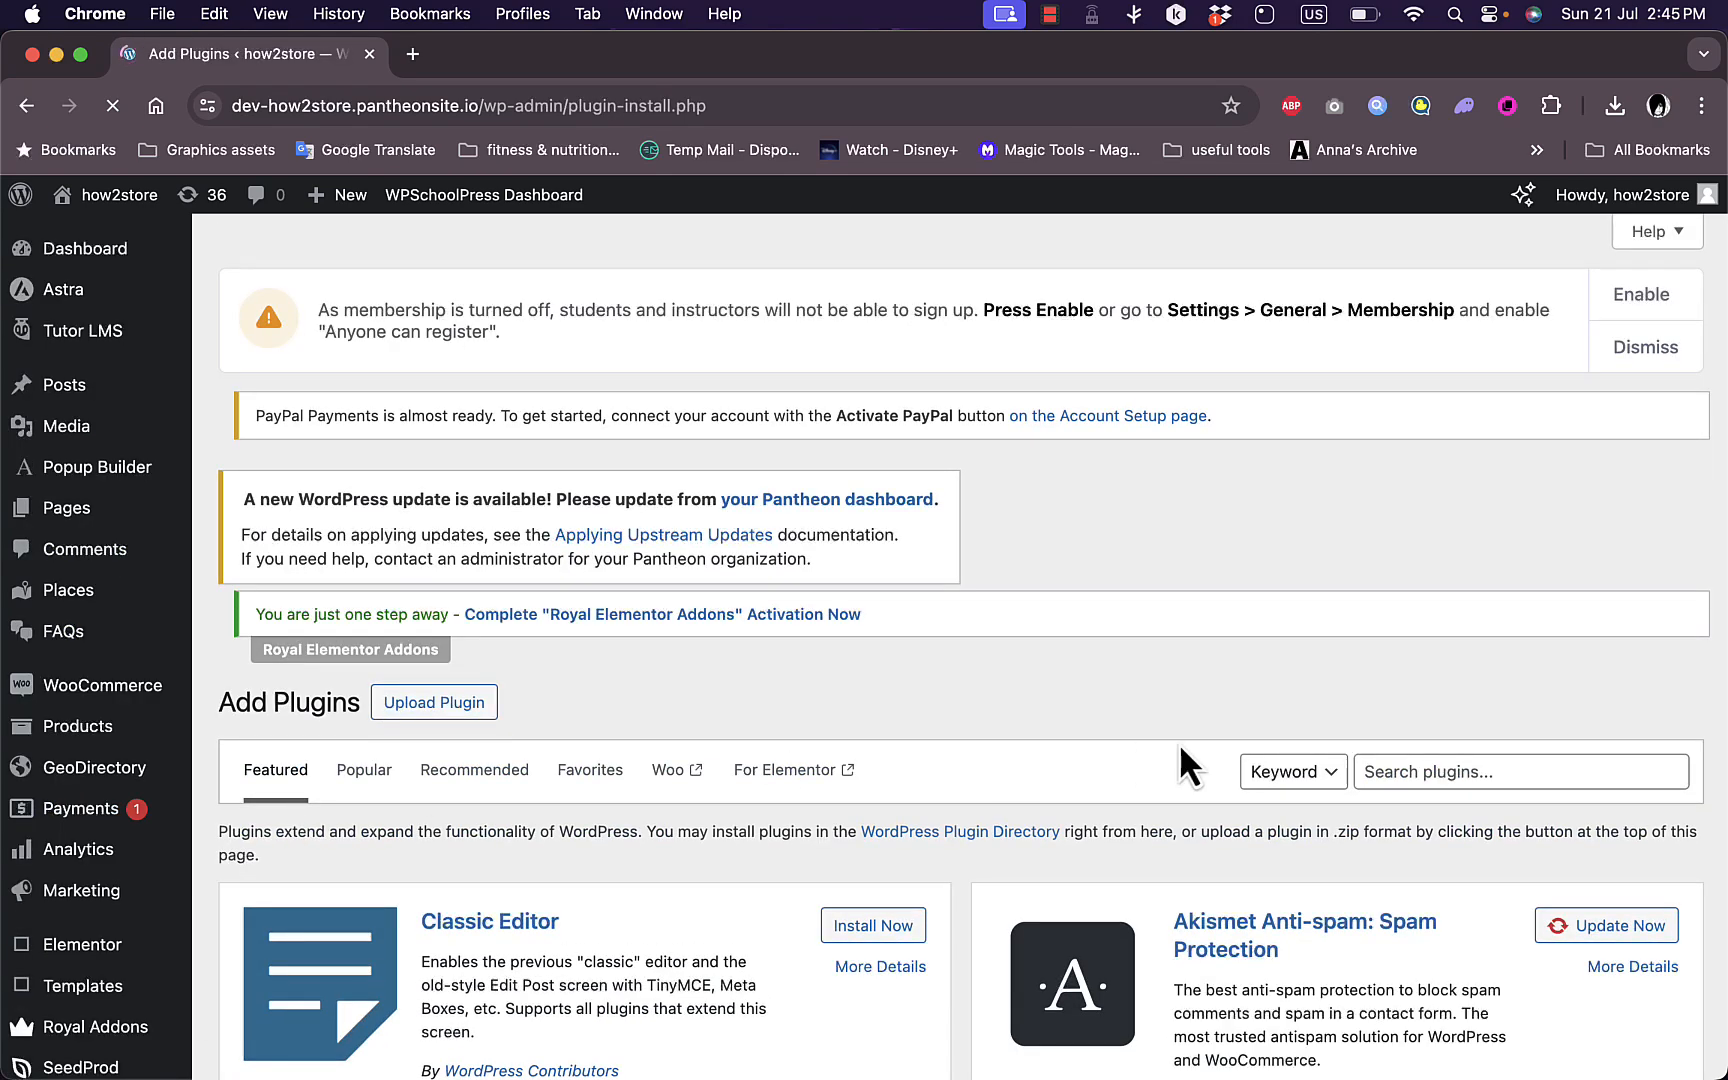
click(1467, 772)
text(ca)
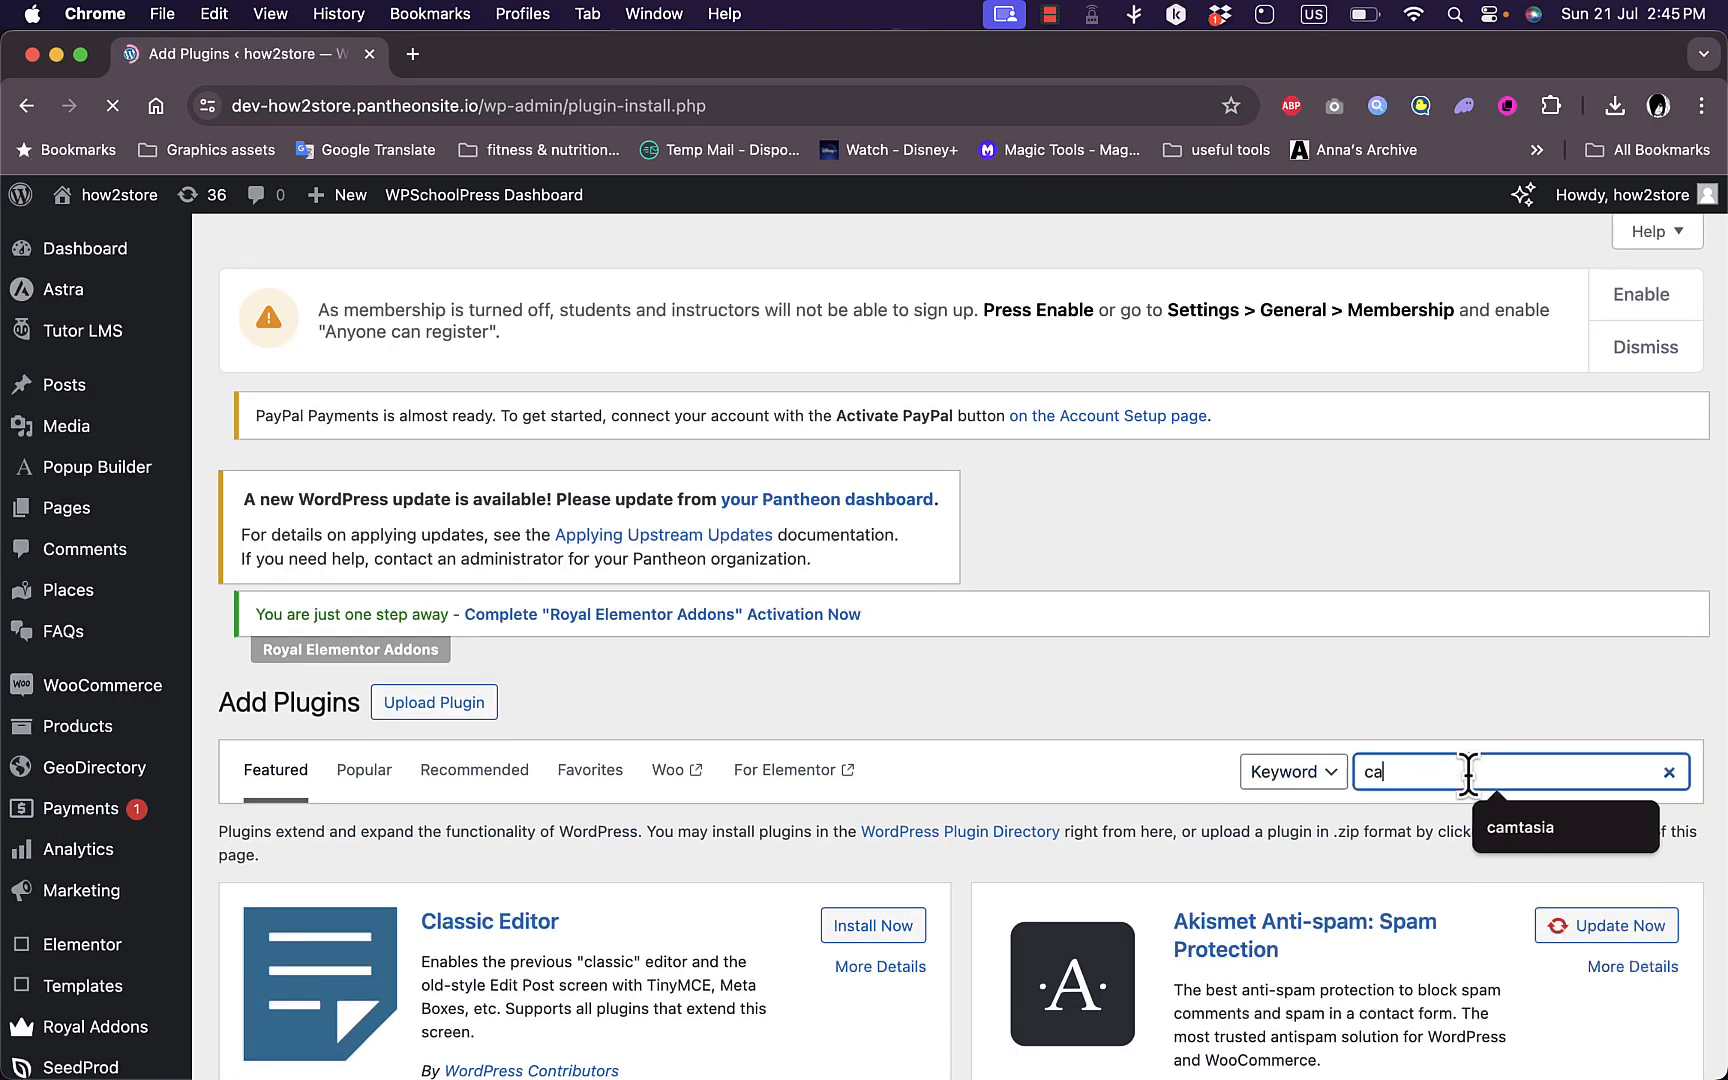
text(rtflow)
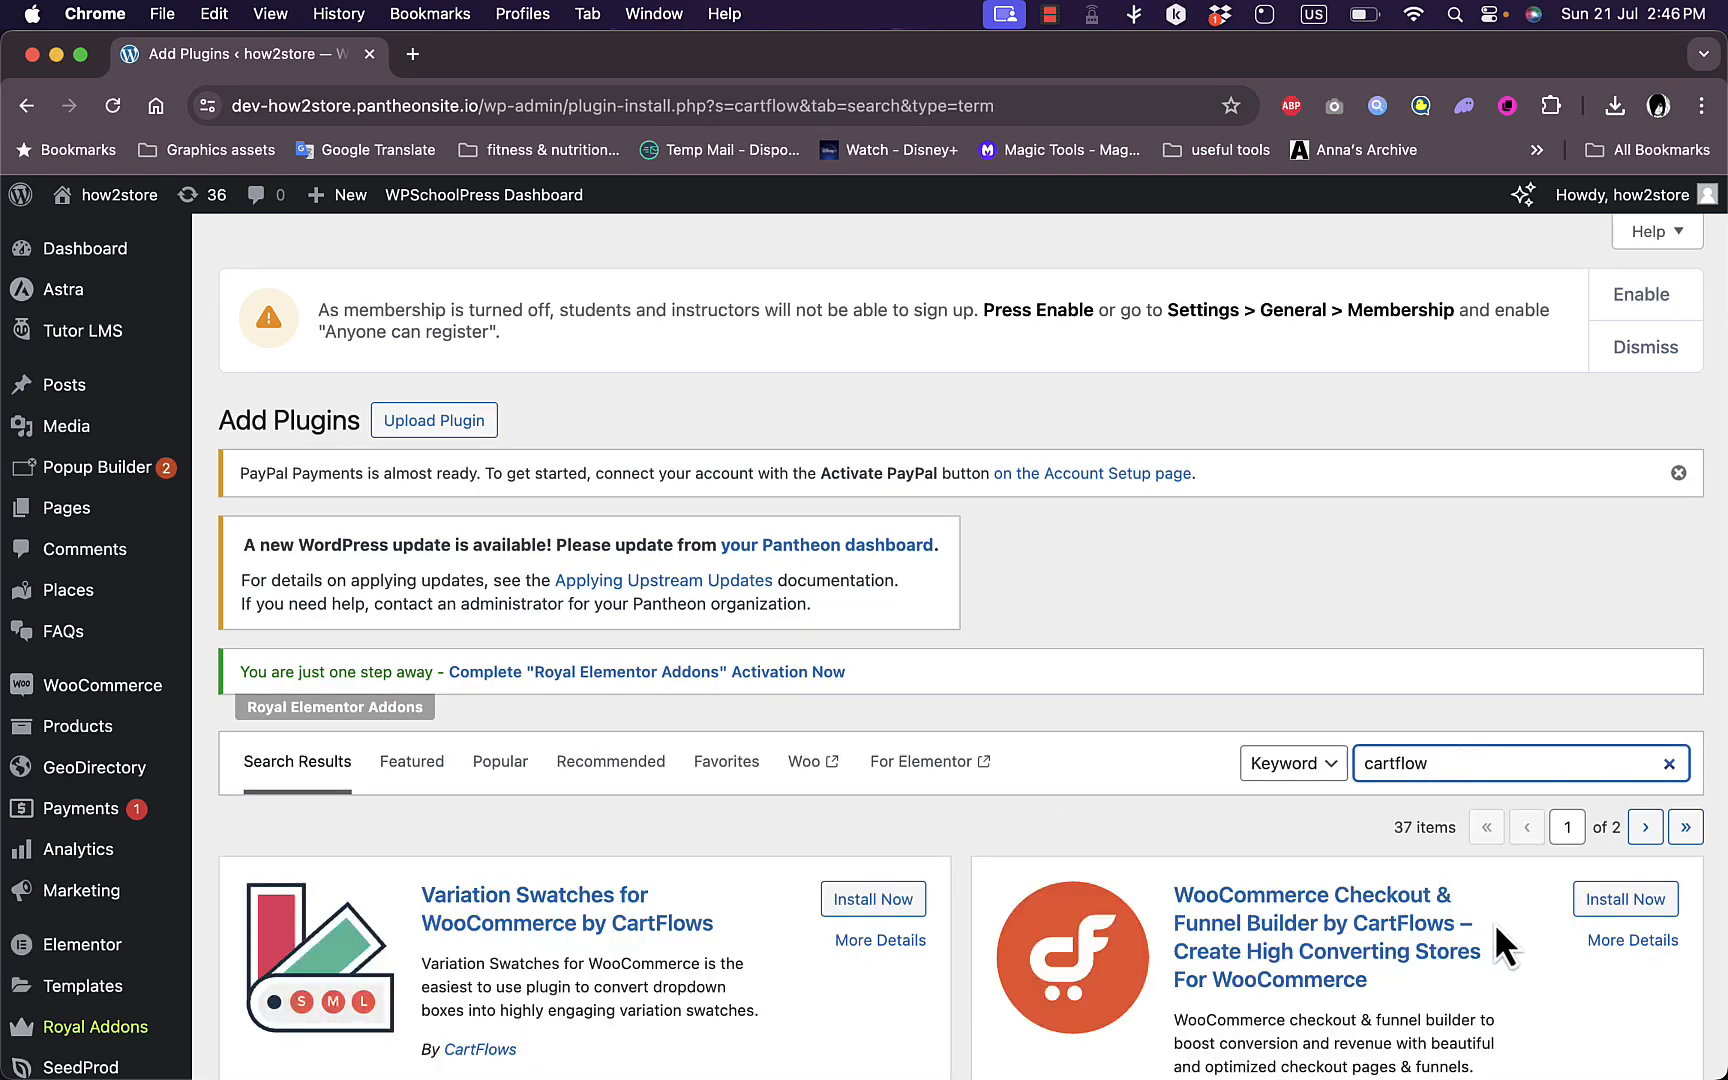
Install and activate the WooCommerce Checkout & Funnel Builder by CartFlows plugin
scroll(1494, 945, down, 2)
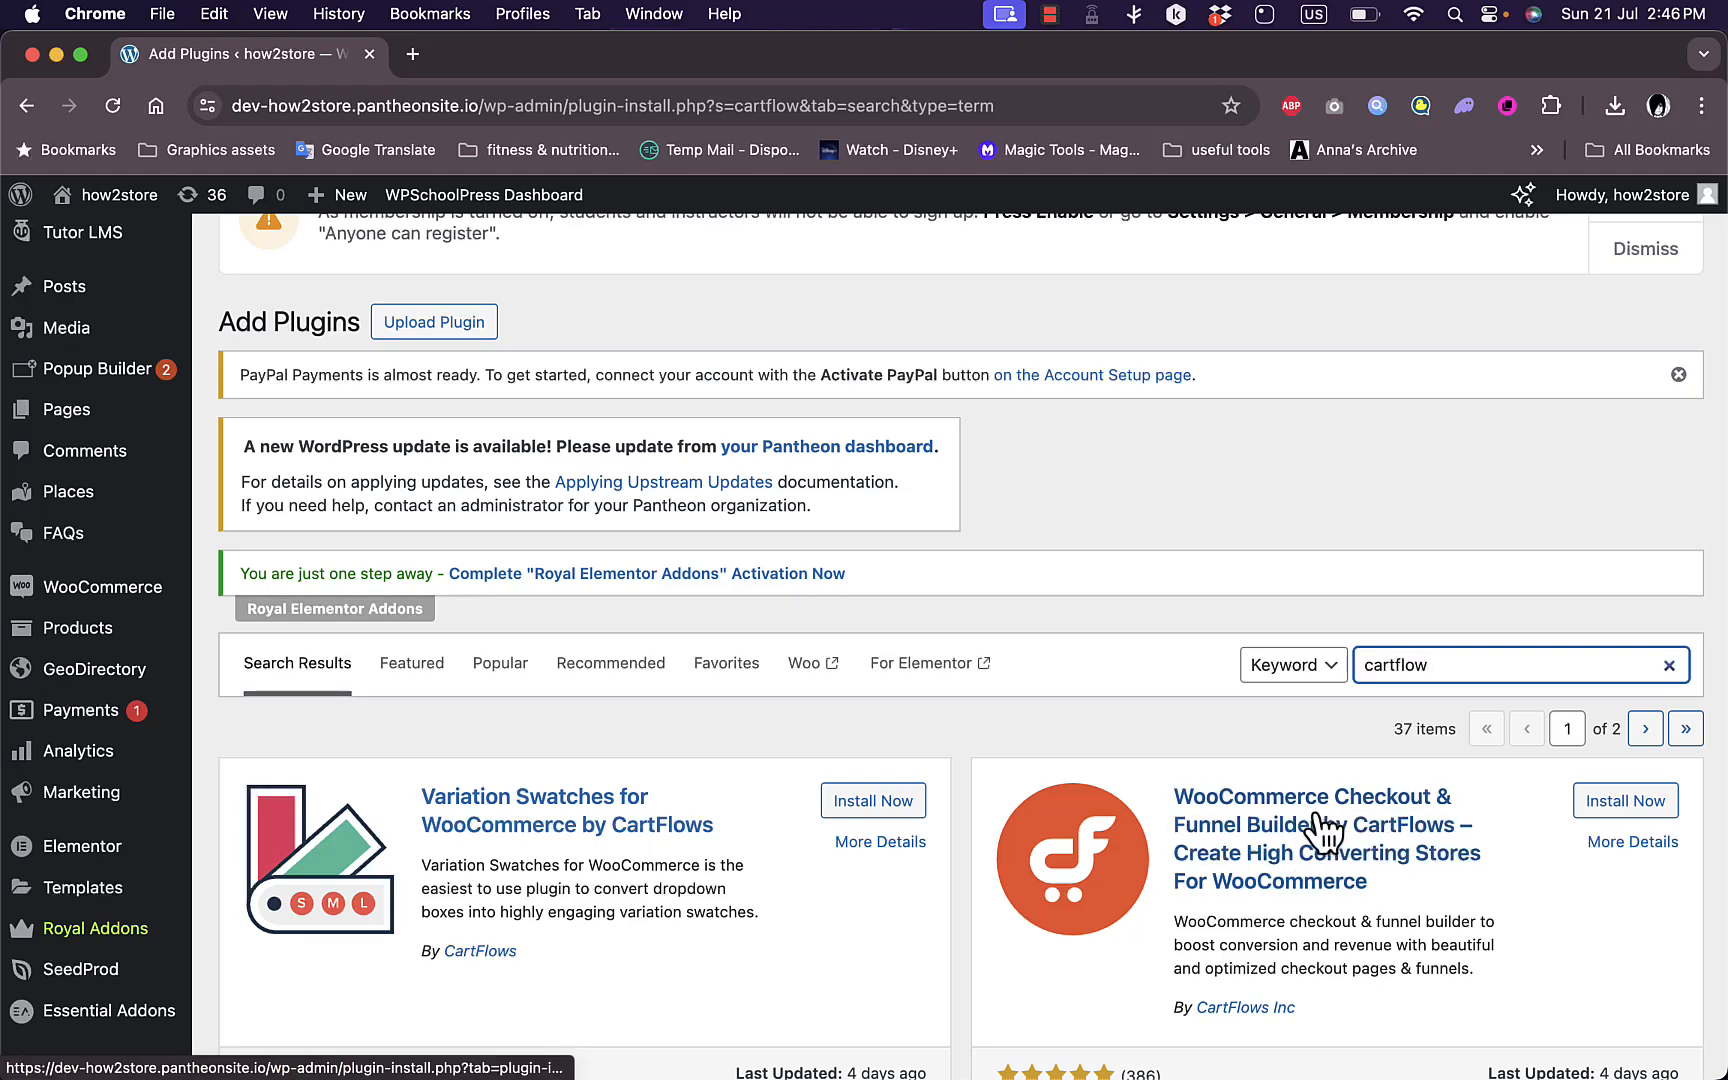
click(1632, 806)
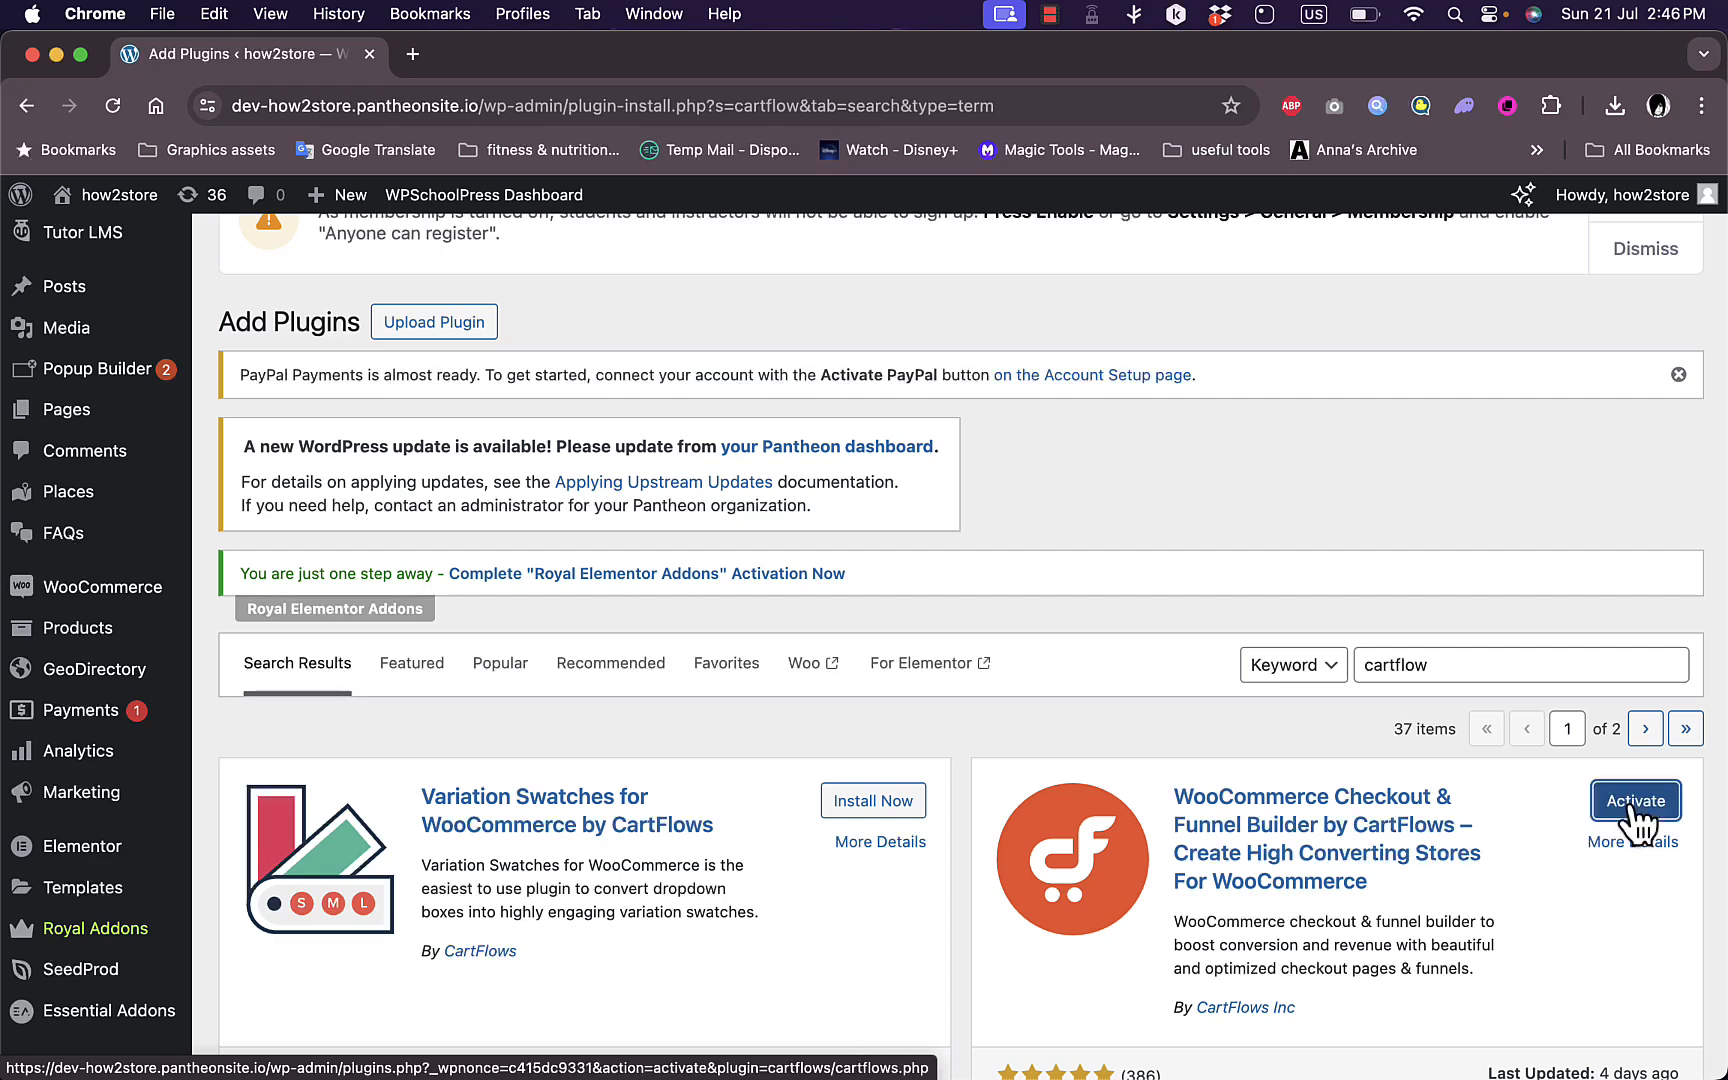
click(1630, 806)
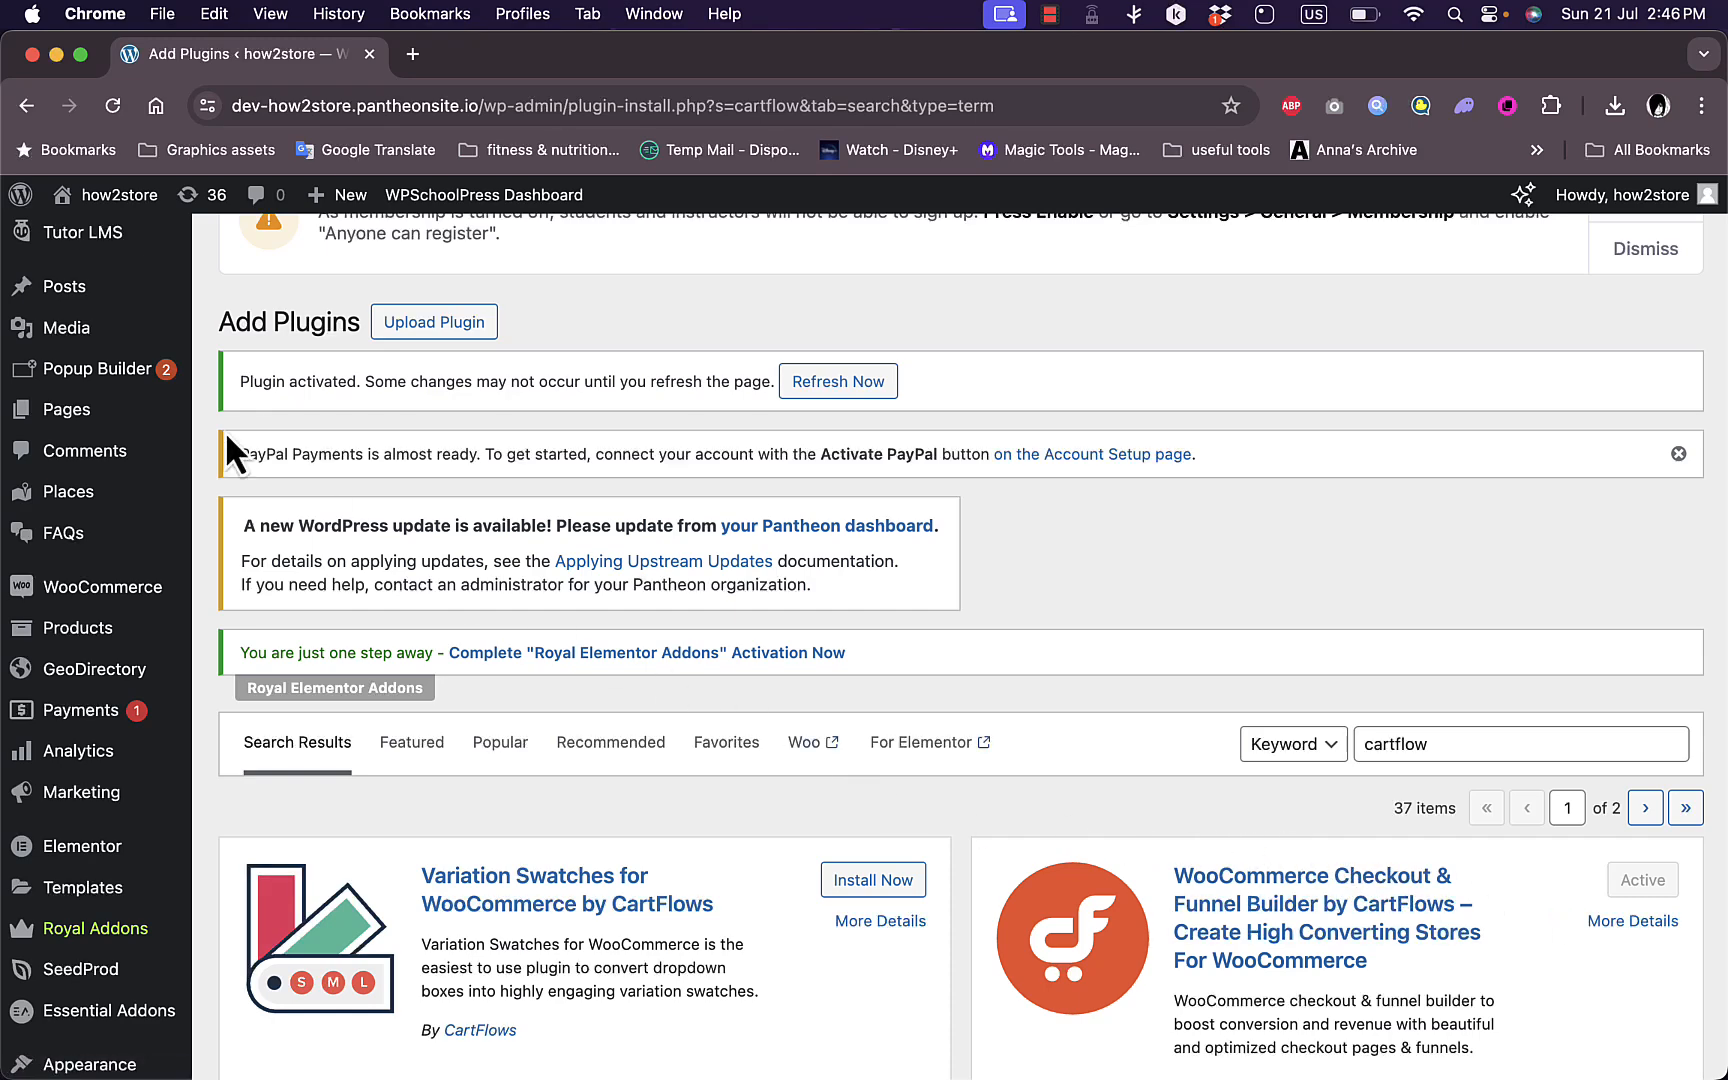
Open the CartFlows setup wizard and start it from the welcome step
scroll(154, 447, up, 2)
mouse_move(96, 256)
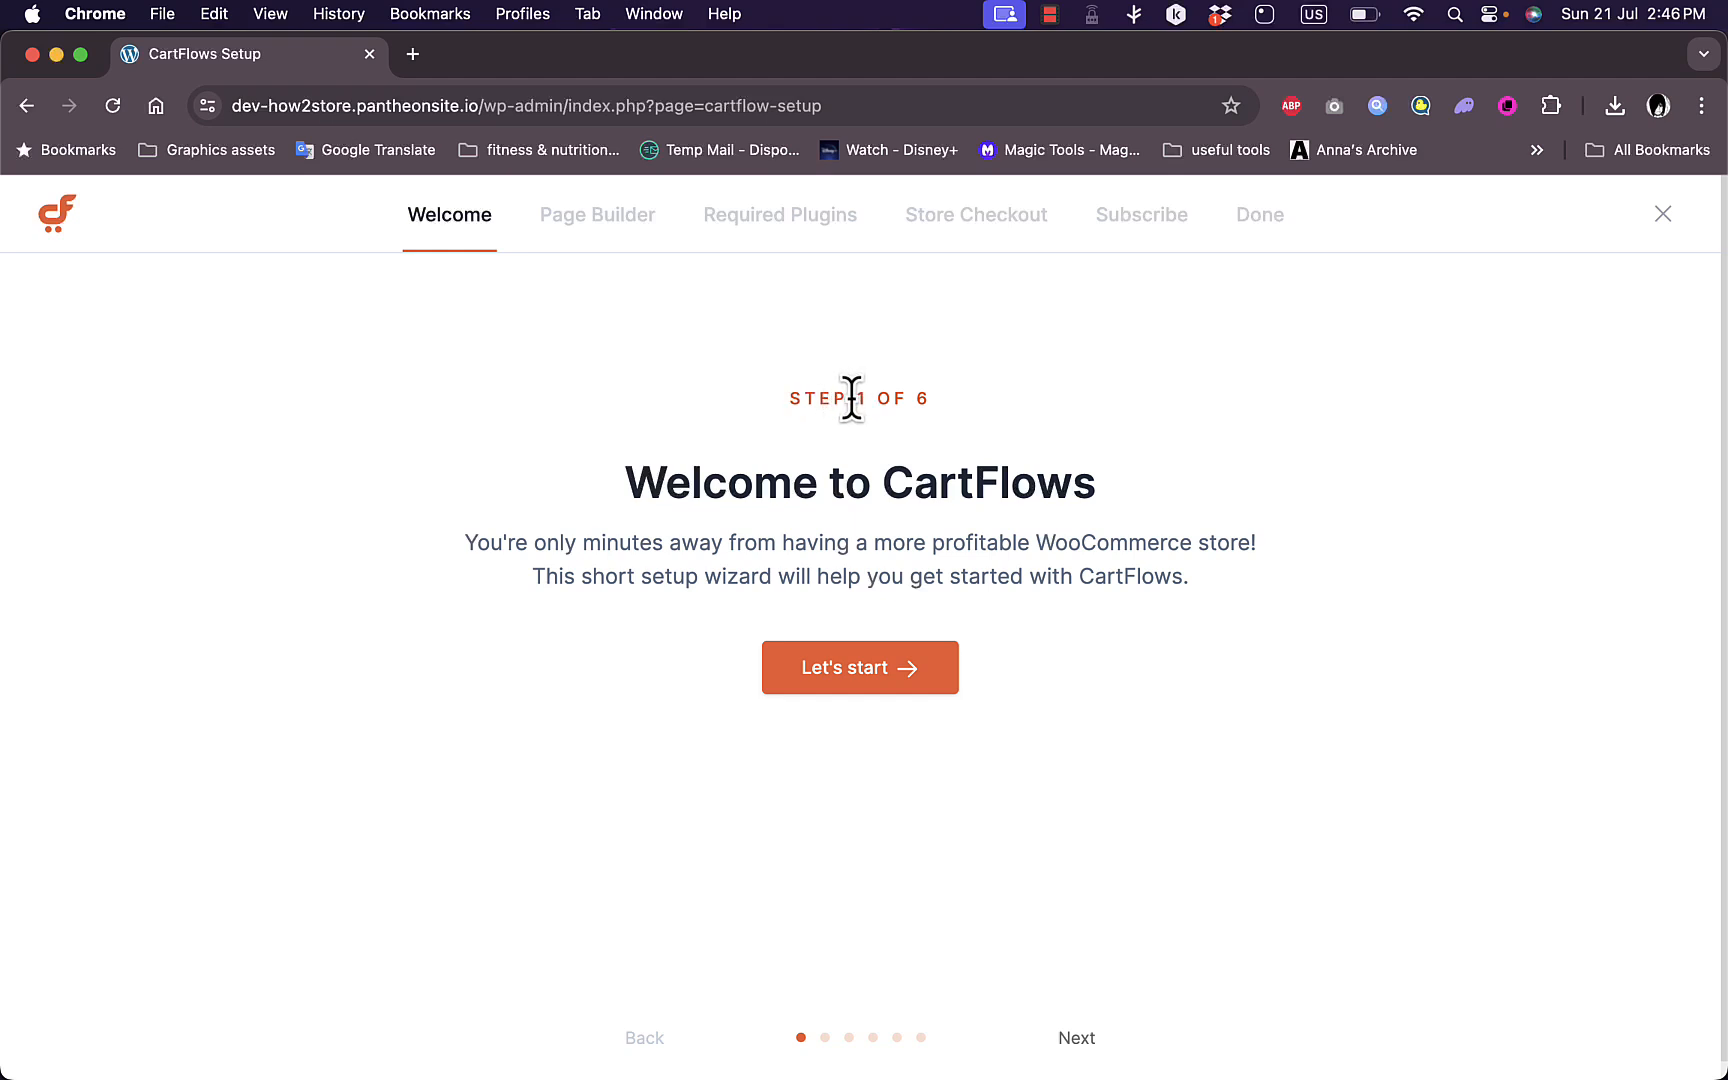
click(863, 682)
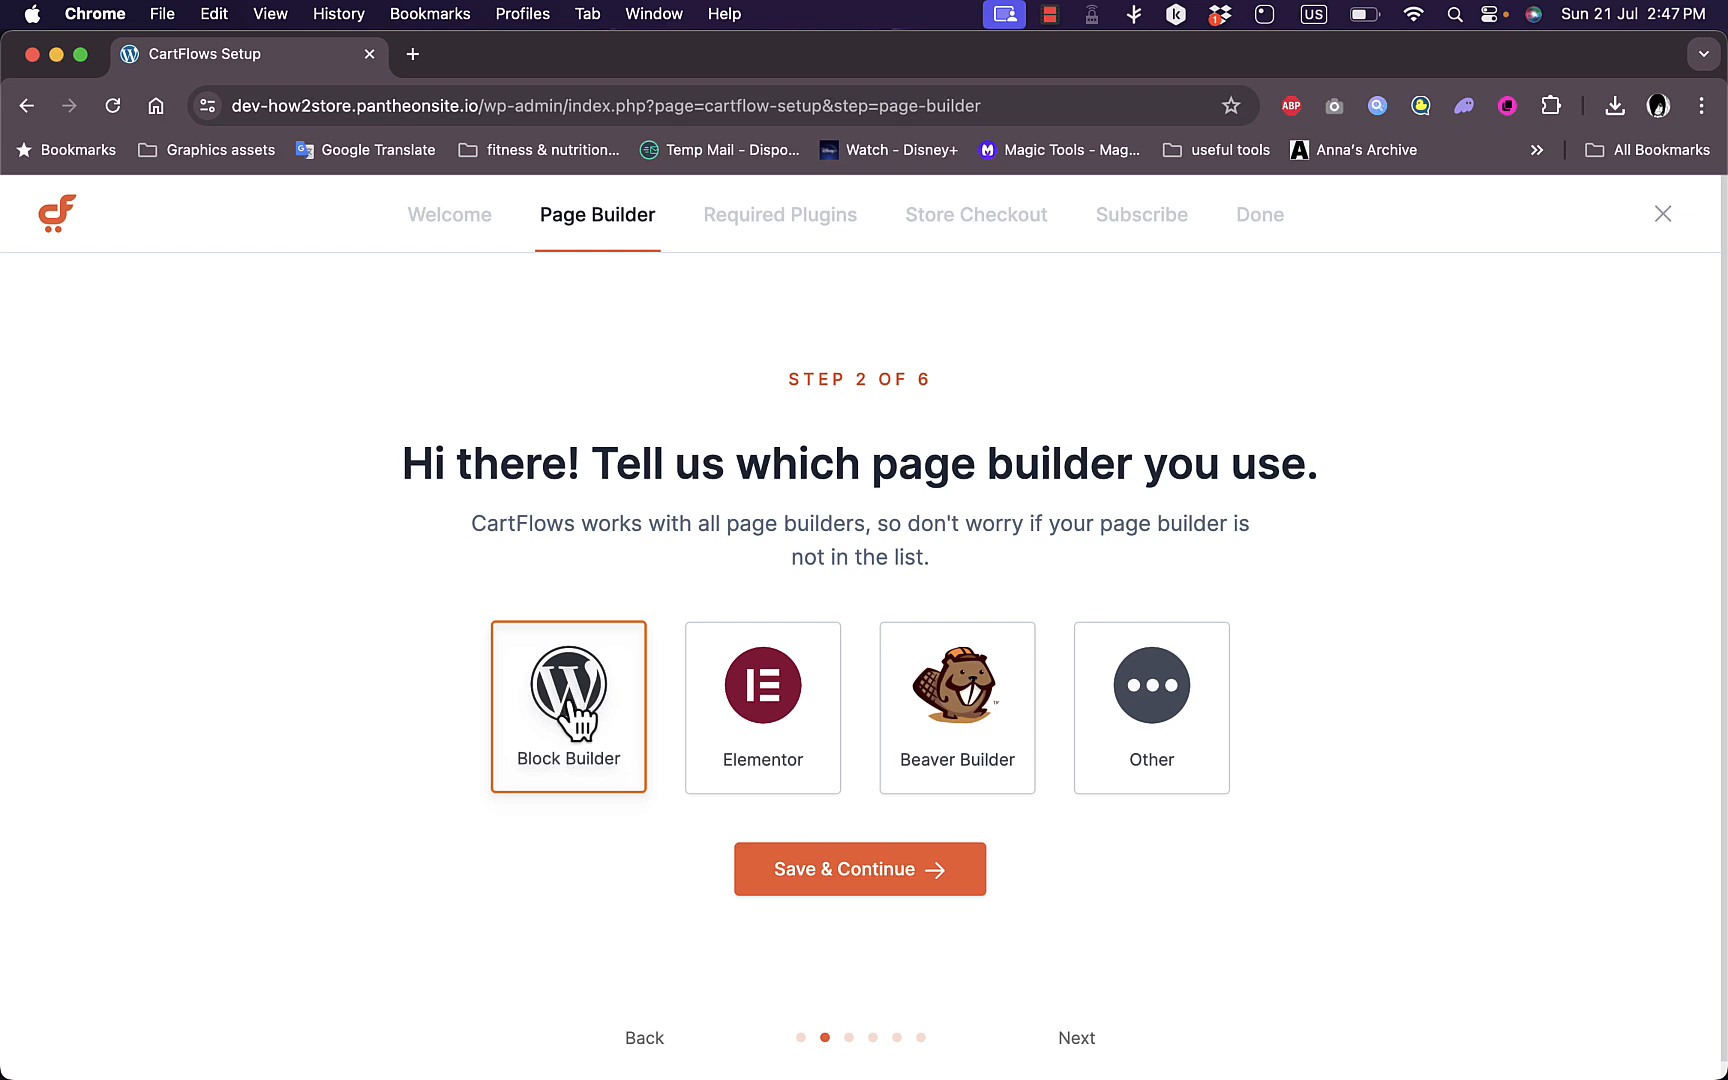
Choose Elementor as the page builder and install the required plugins, including Woo Cart Abandonment Recovery
click(765, 700)
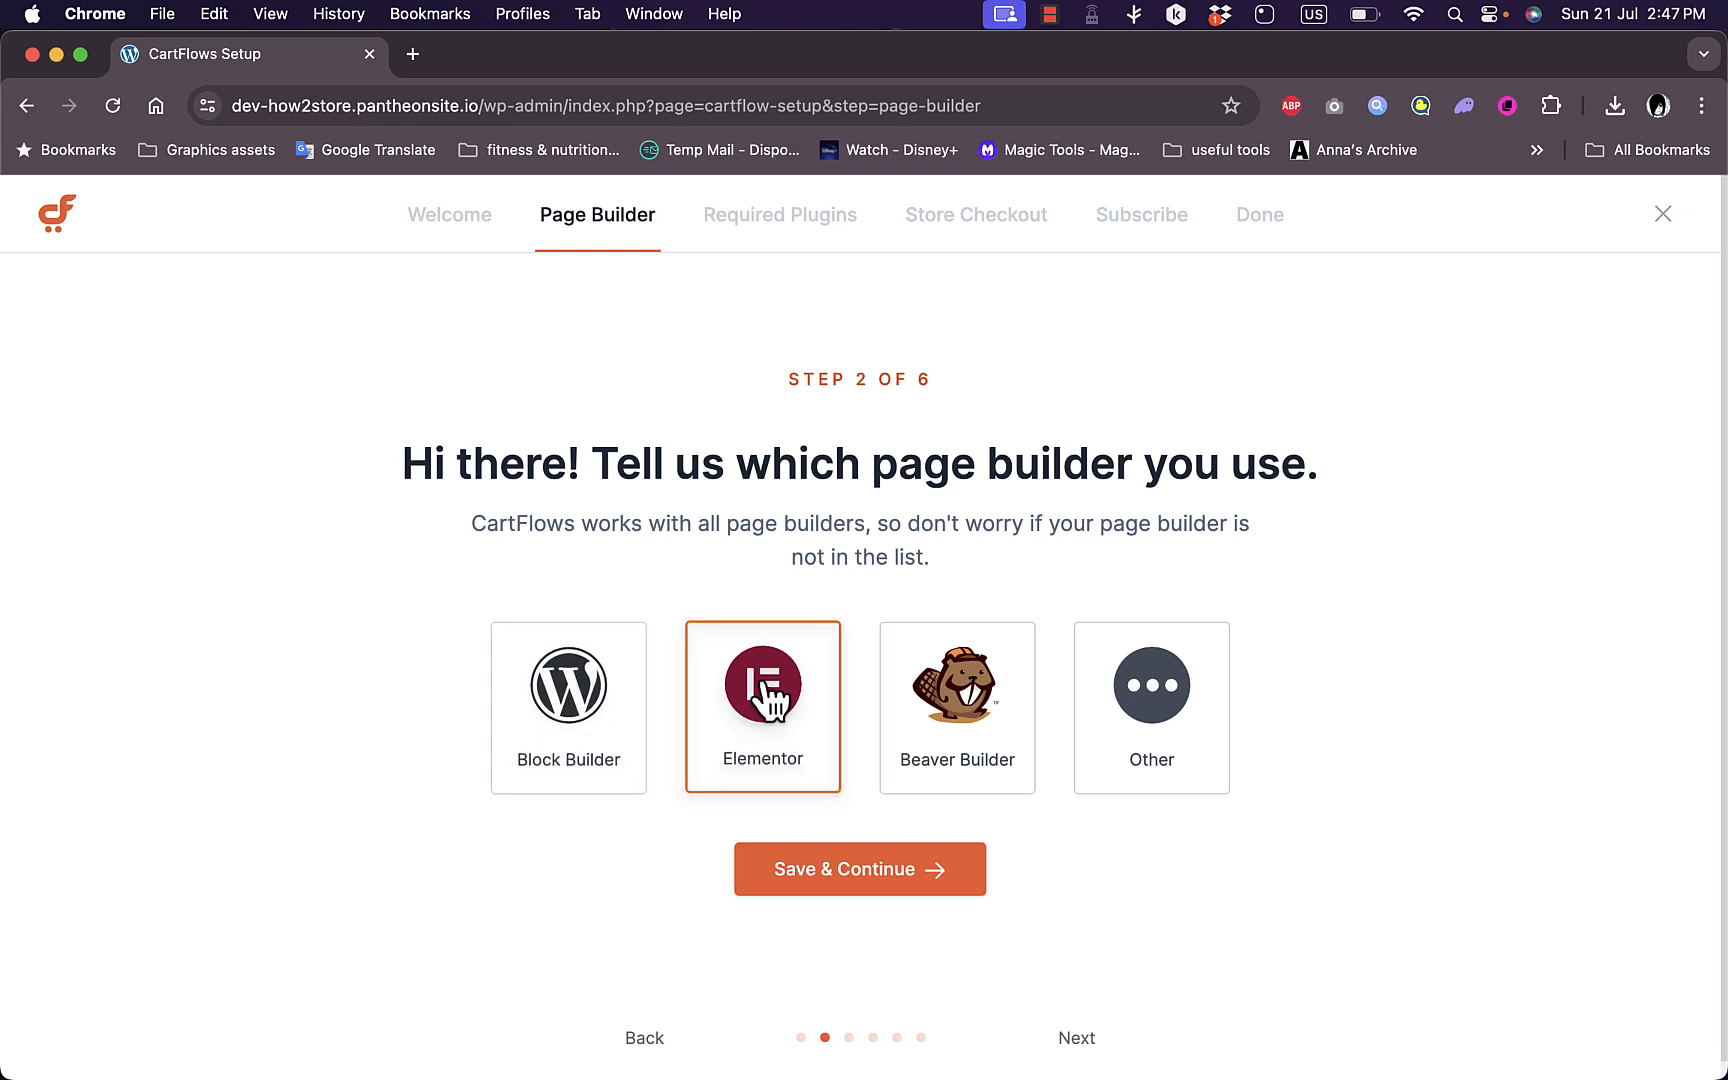
click(868, 880)
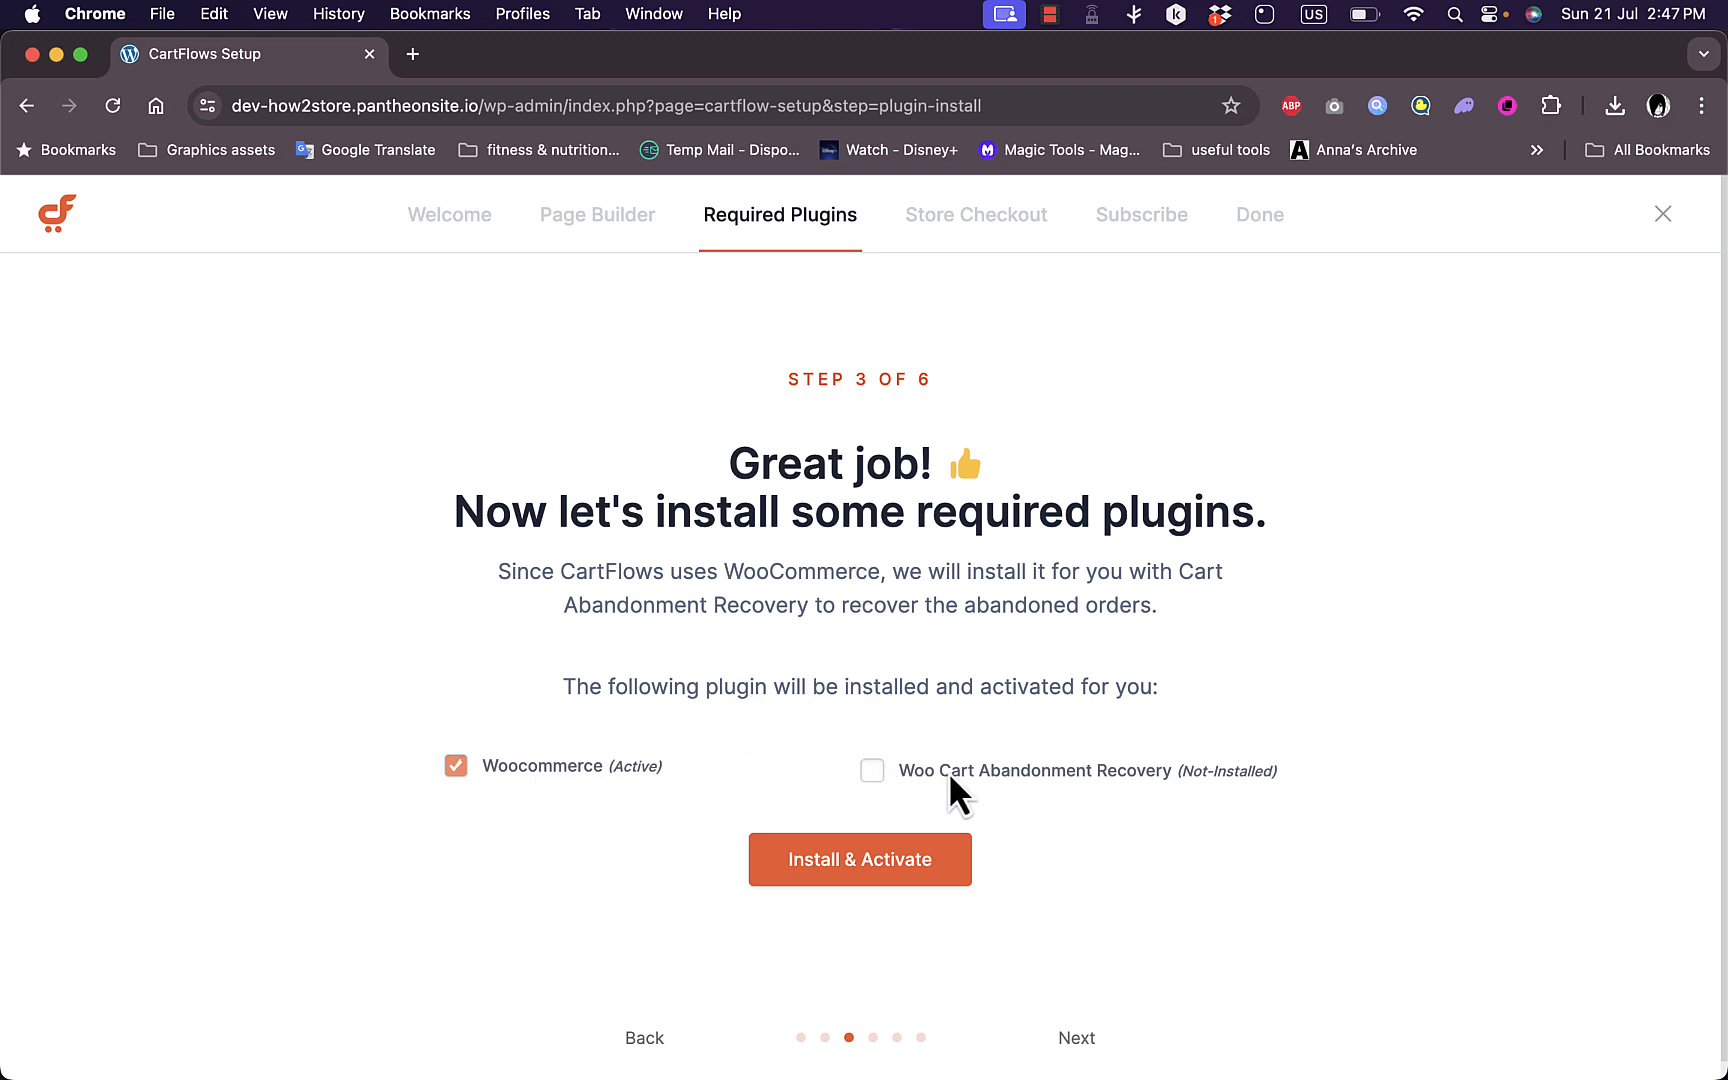
click(869, 778)
click(873, 872)
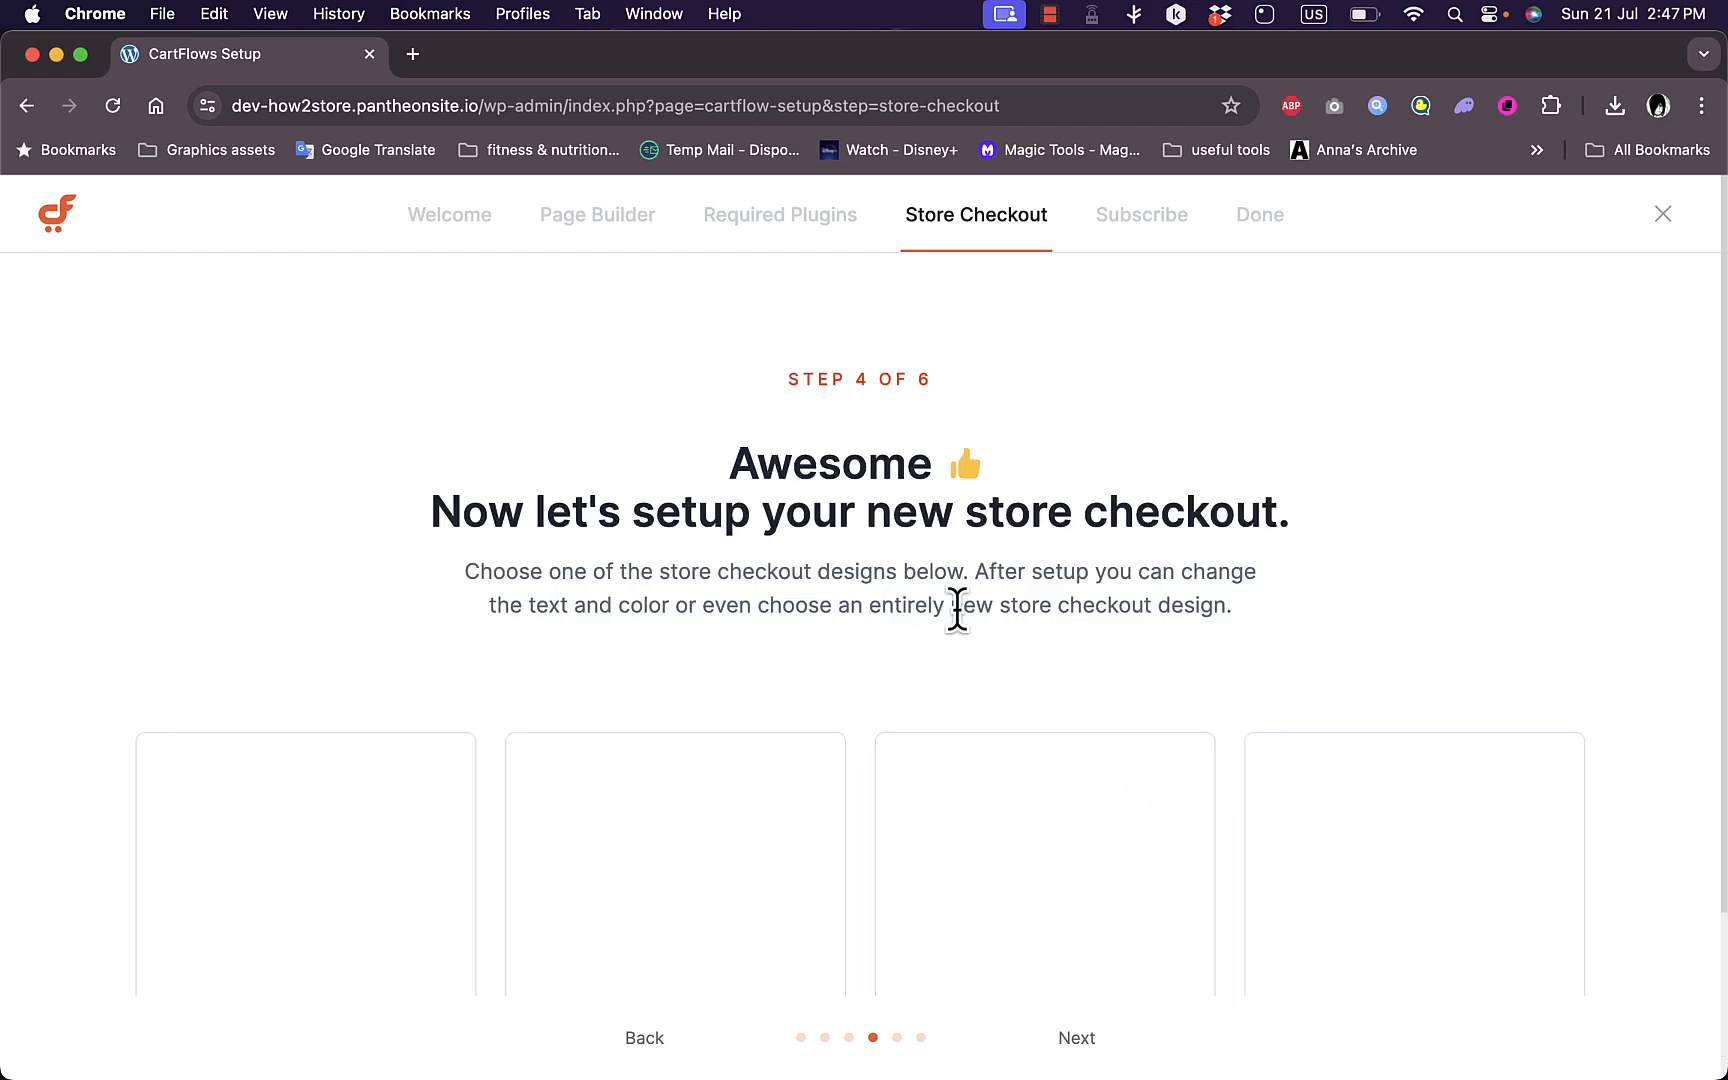
Preview the Store Checkout 02 design from its header to the order form and import it as the store checkout
scroll(957, 610, down, 3)
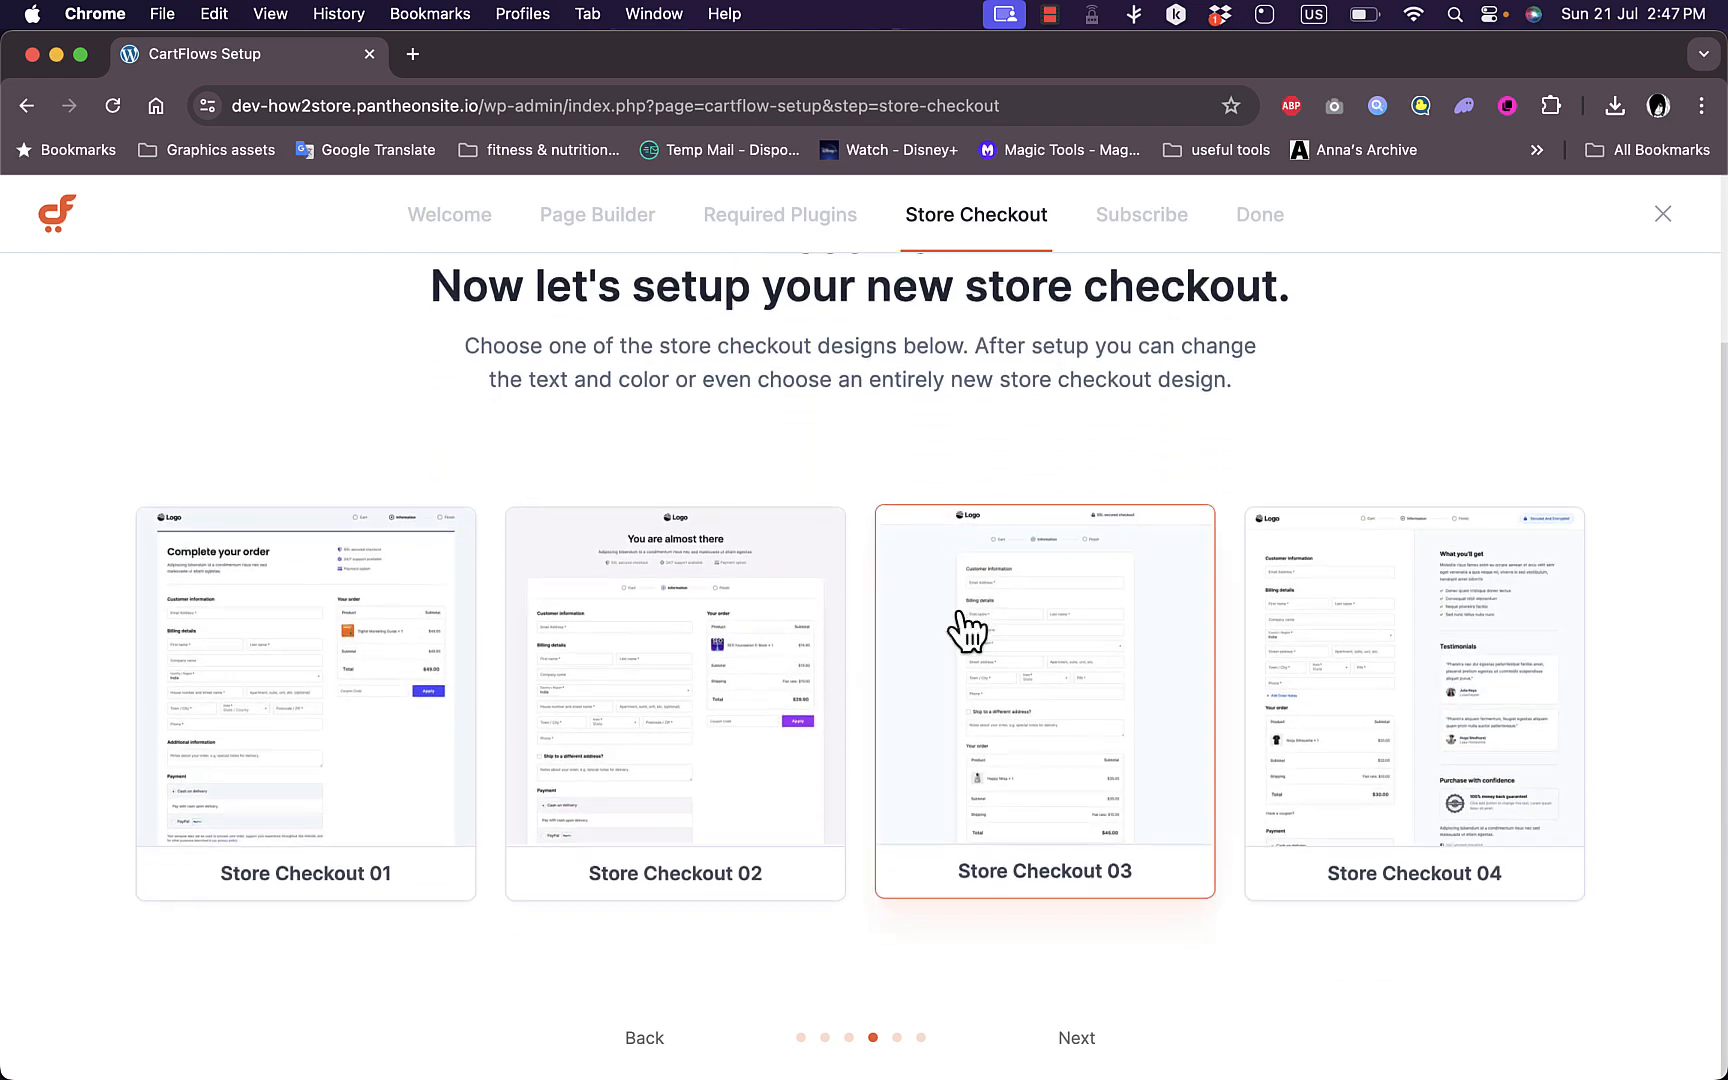
scroll(966, 630, up, 1)
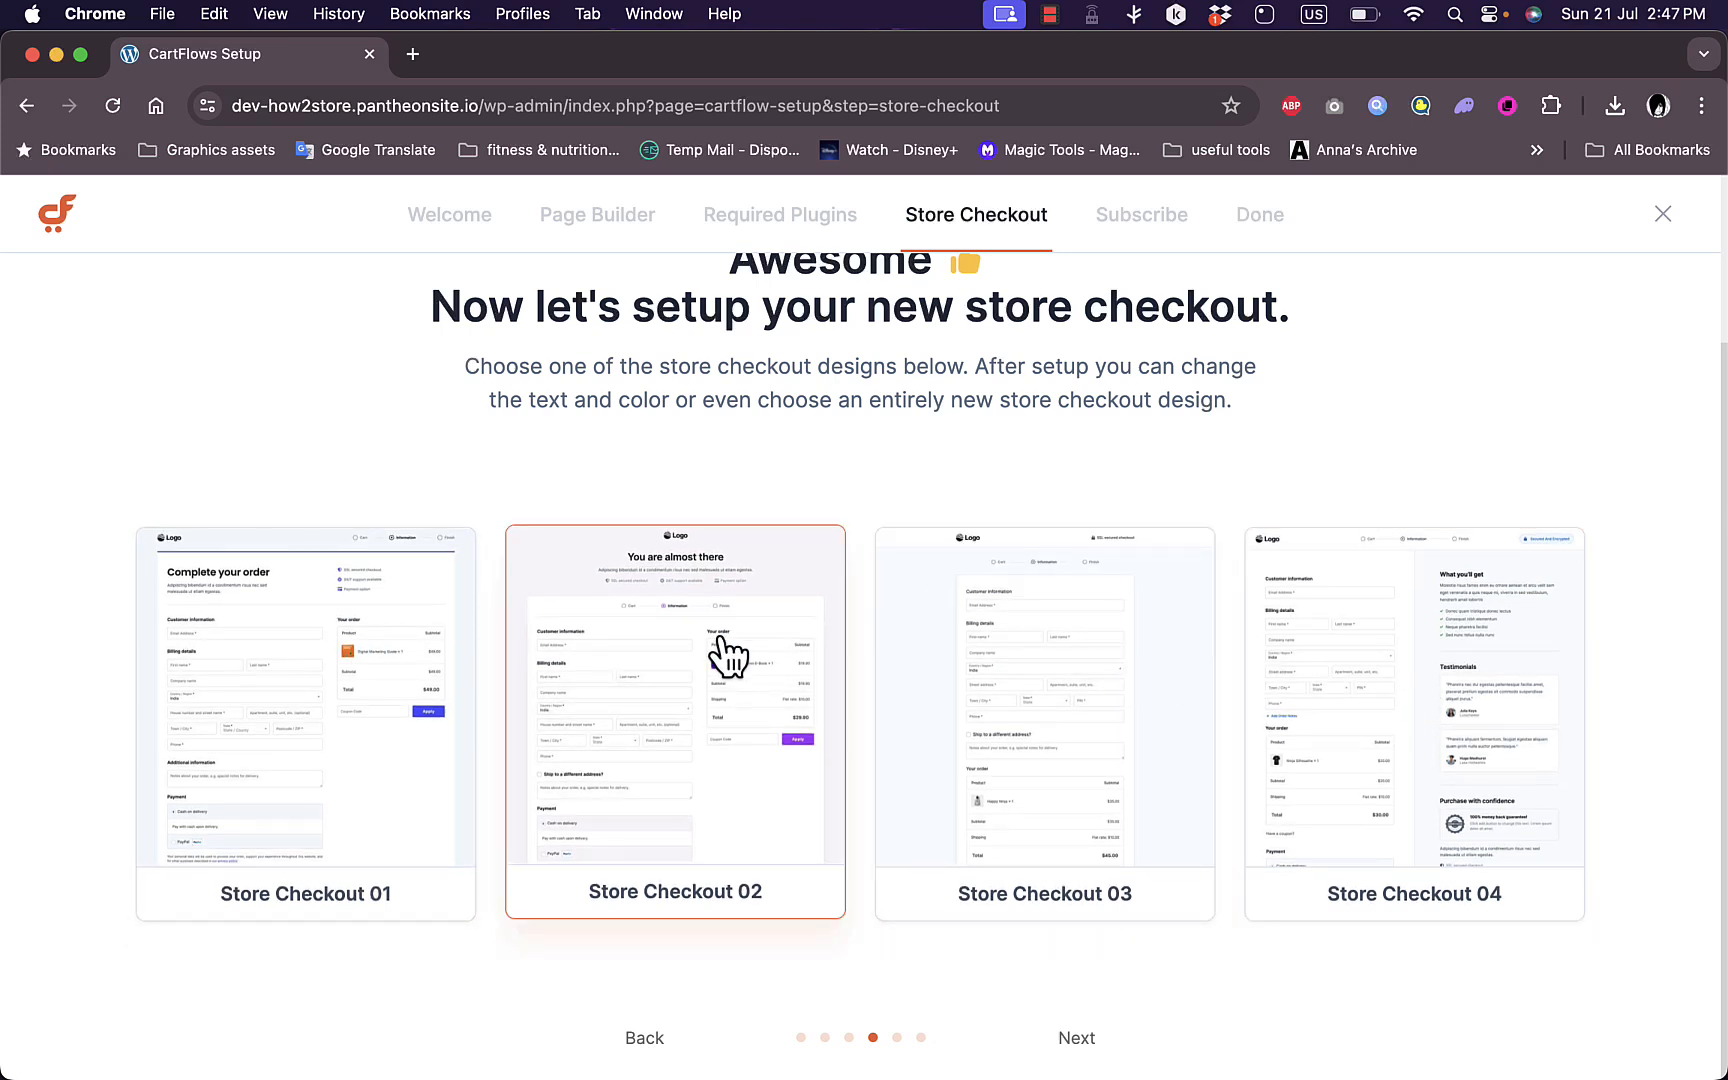
click(684, 688)
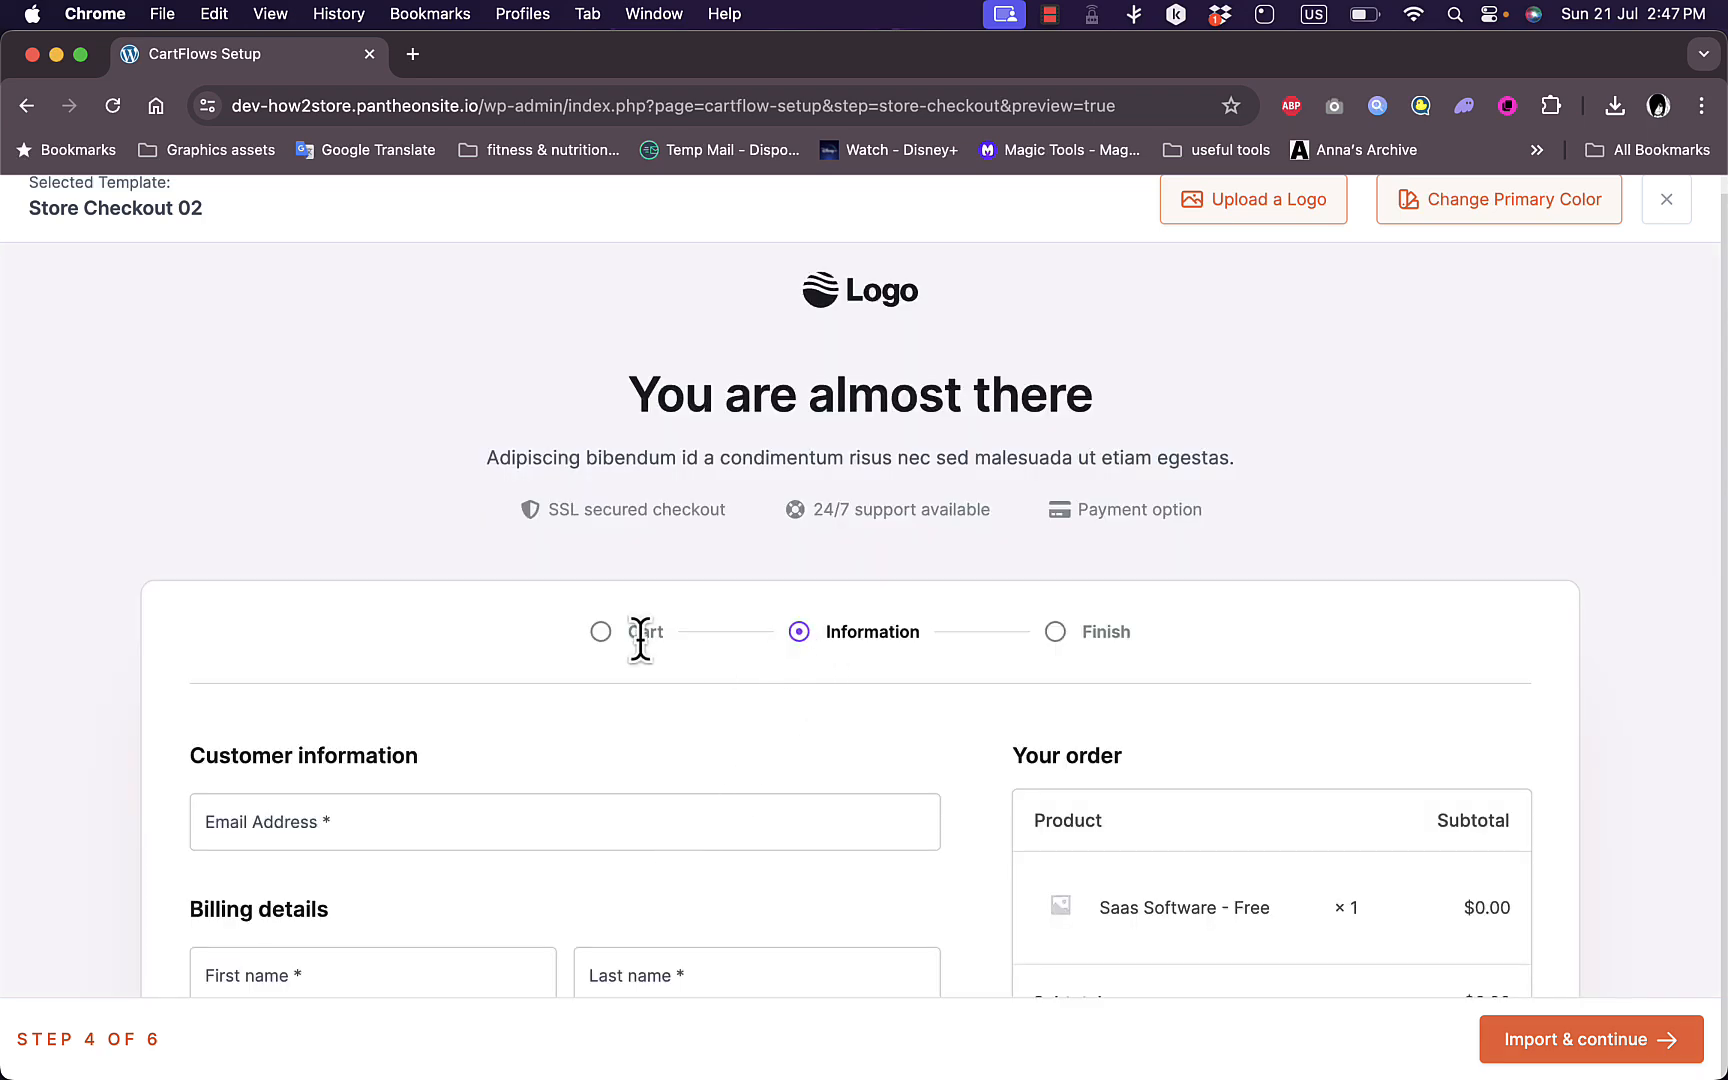
scroll(888, 800, down, 10)
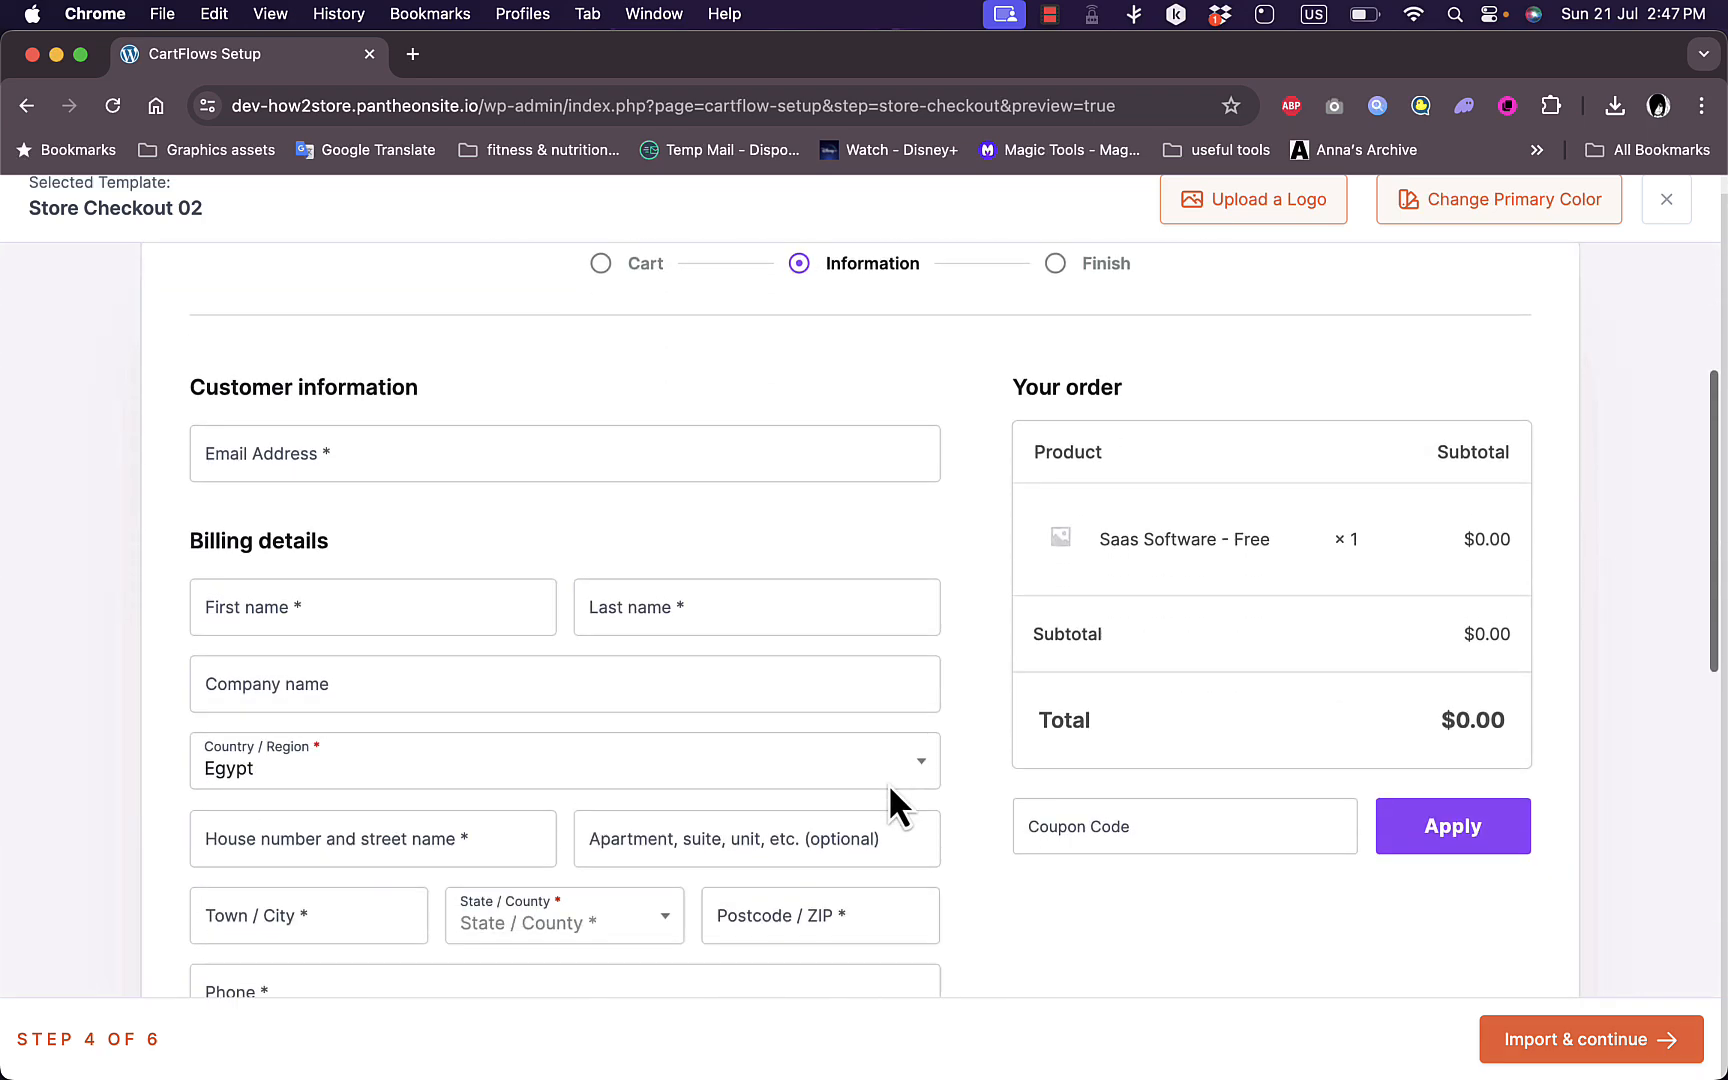
scroll(890, 790, up, 10)
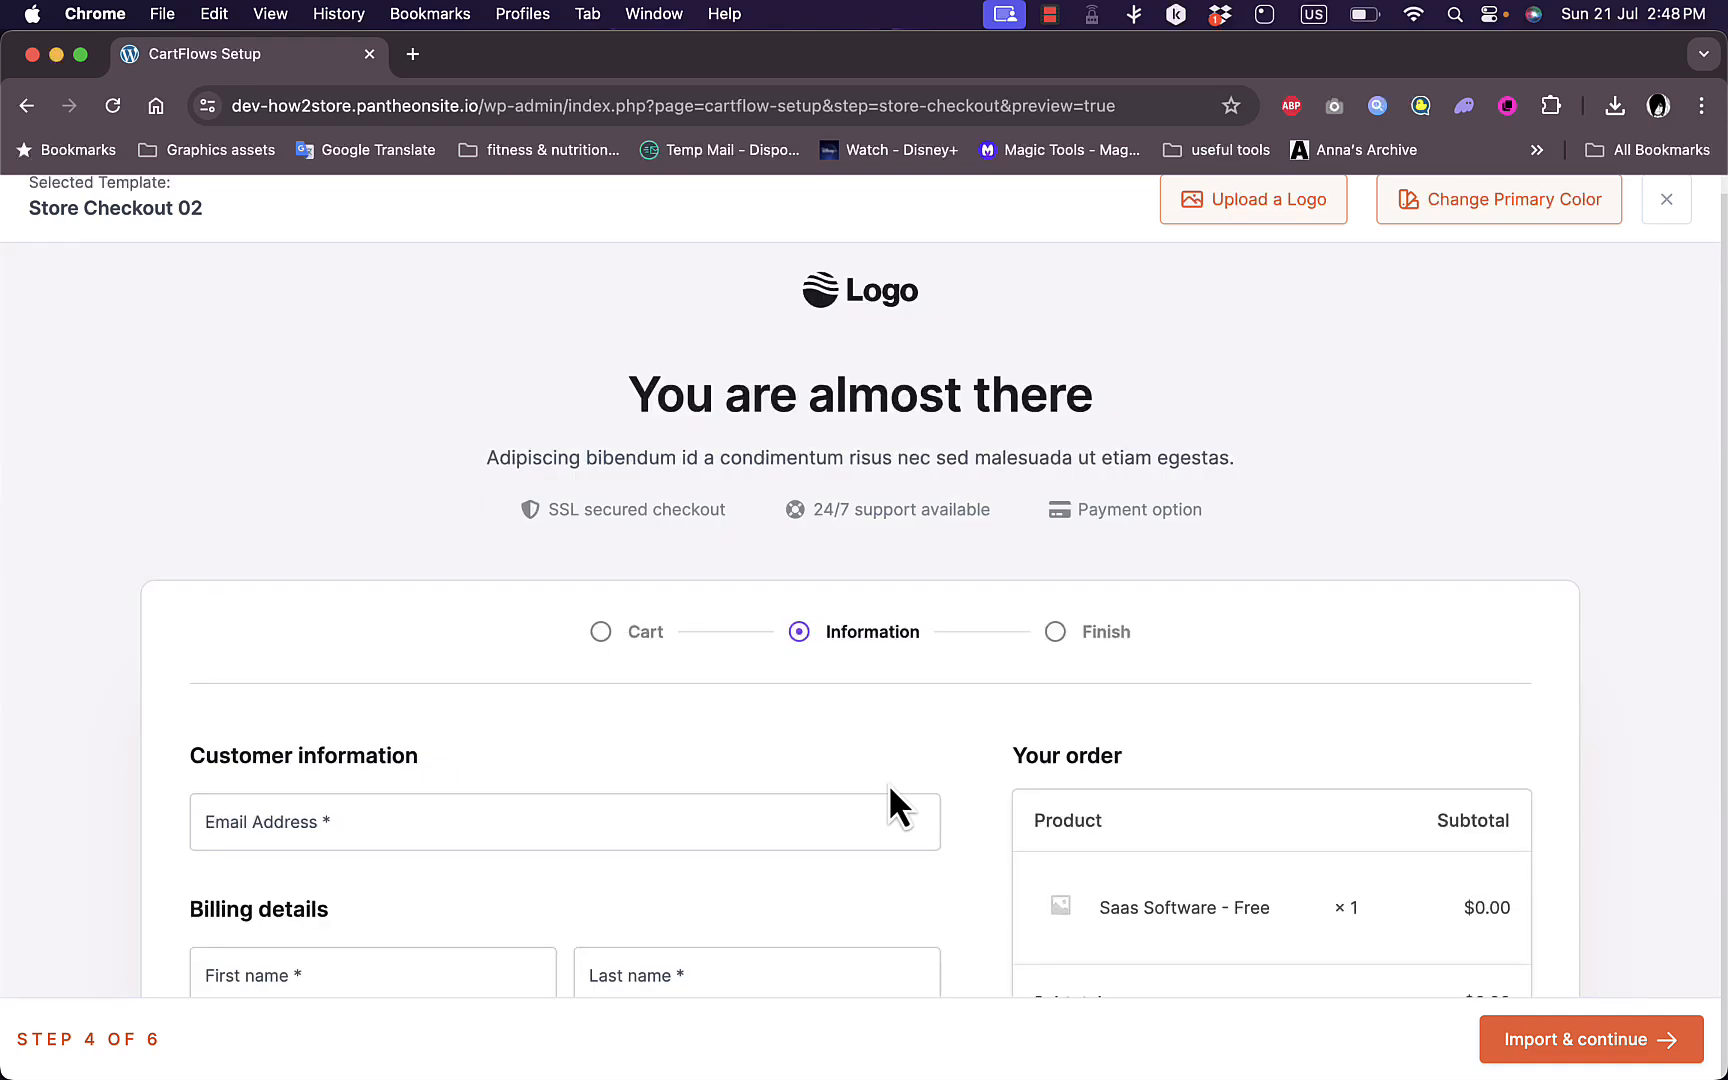
scroll(893, 735, down, 15)
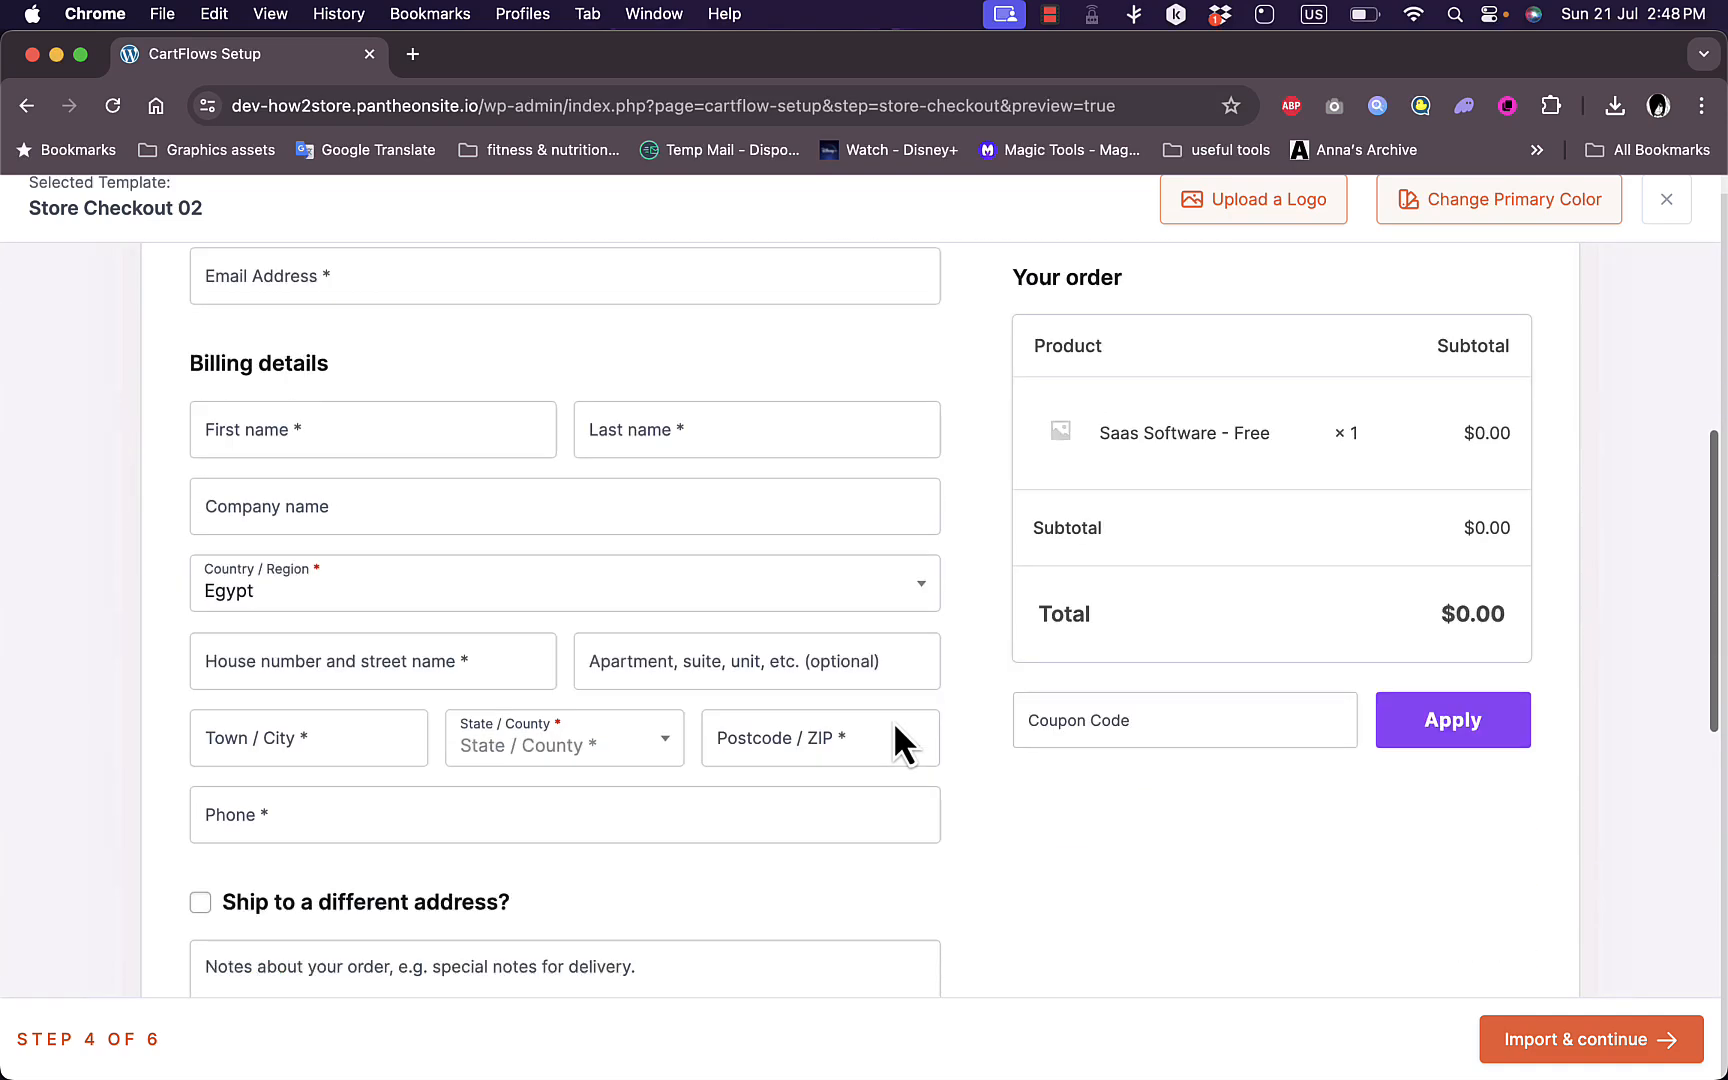
scroll(893, 735, up, 15)
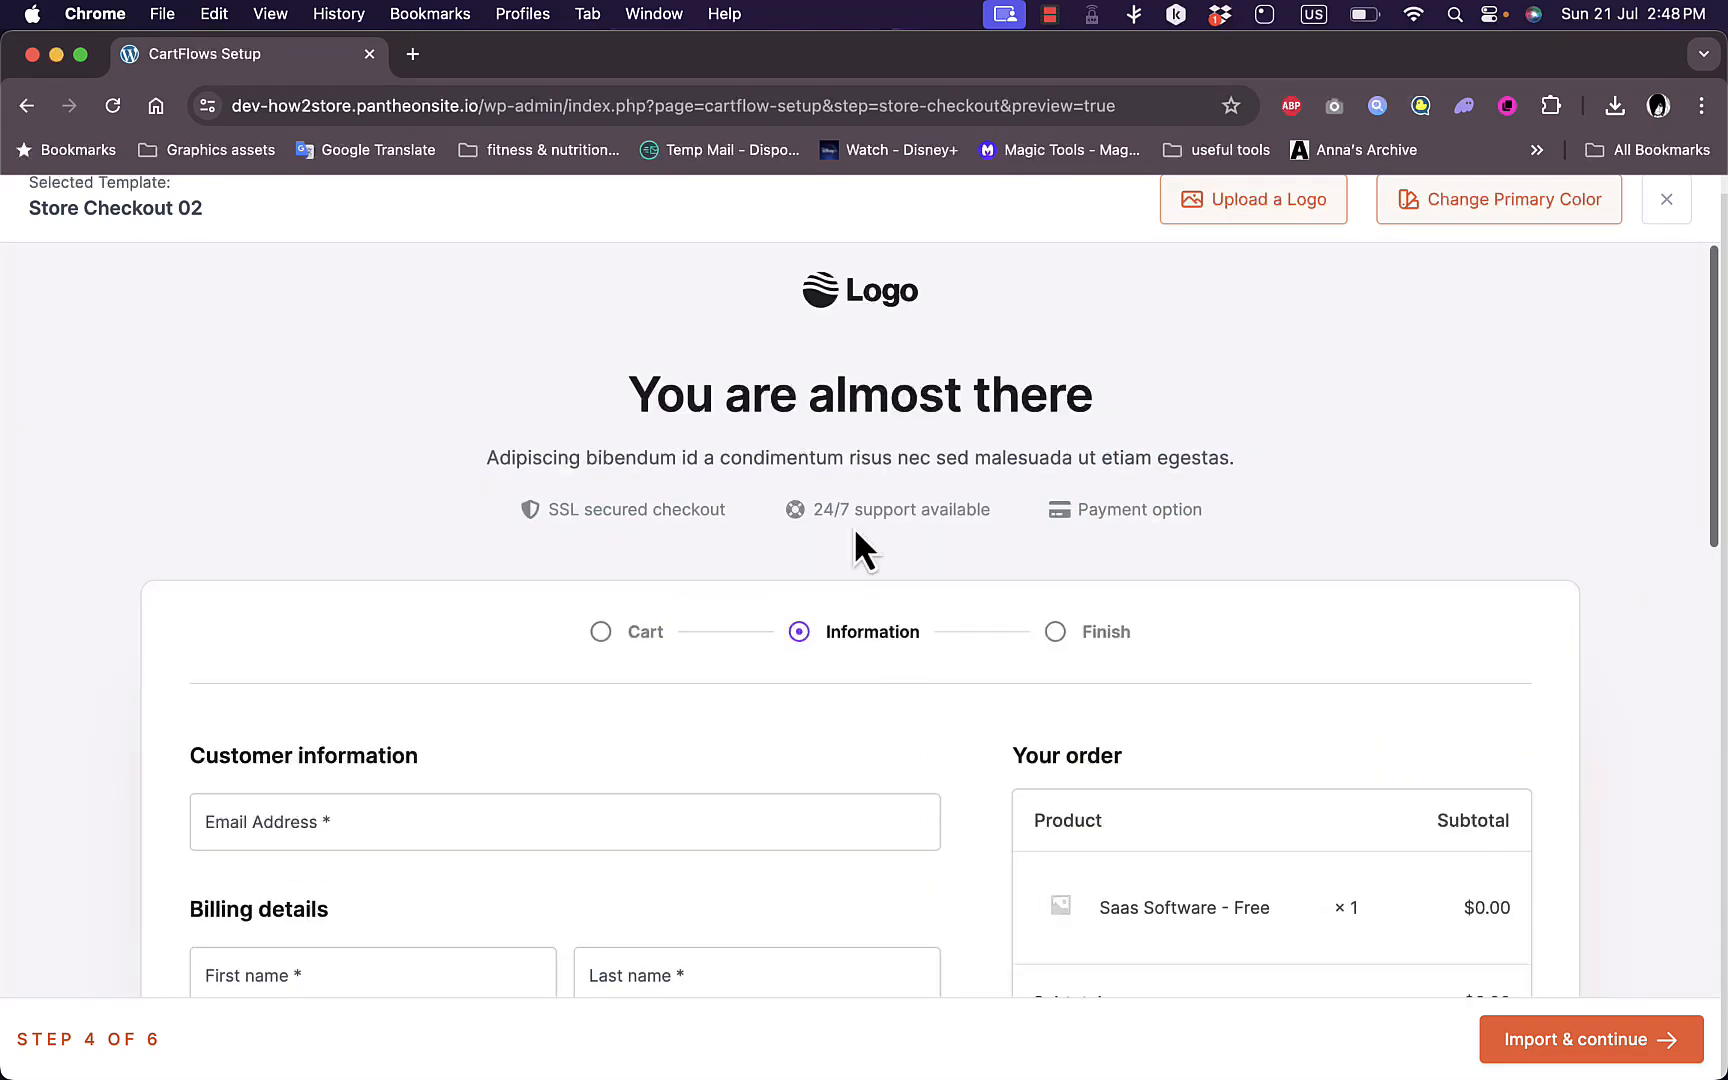
scroll(610, 711, down, 2)
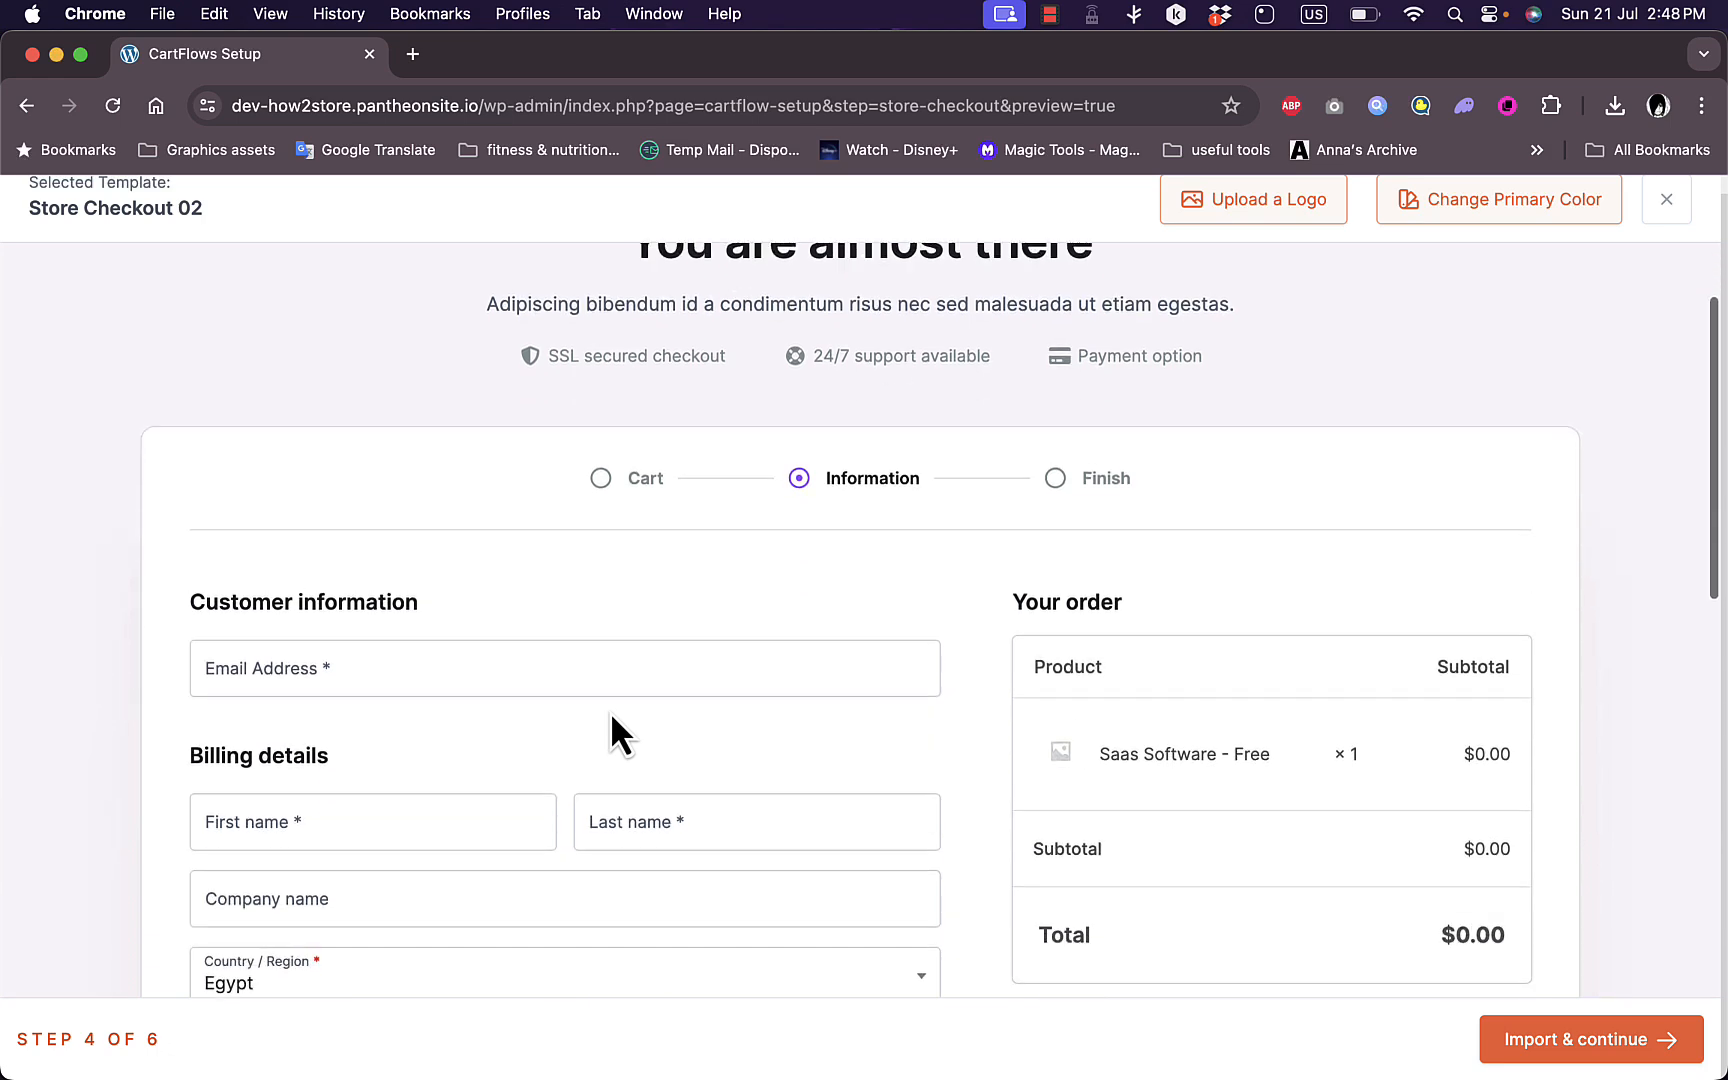
scroll(745, 640, down, 10)
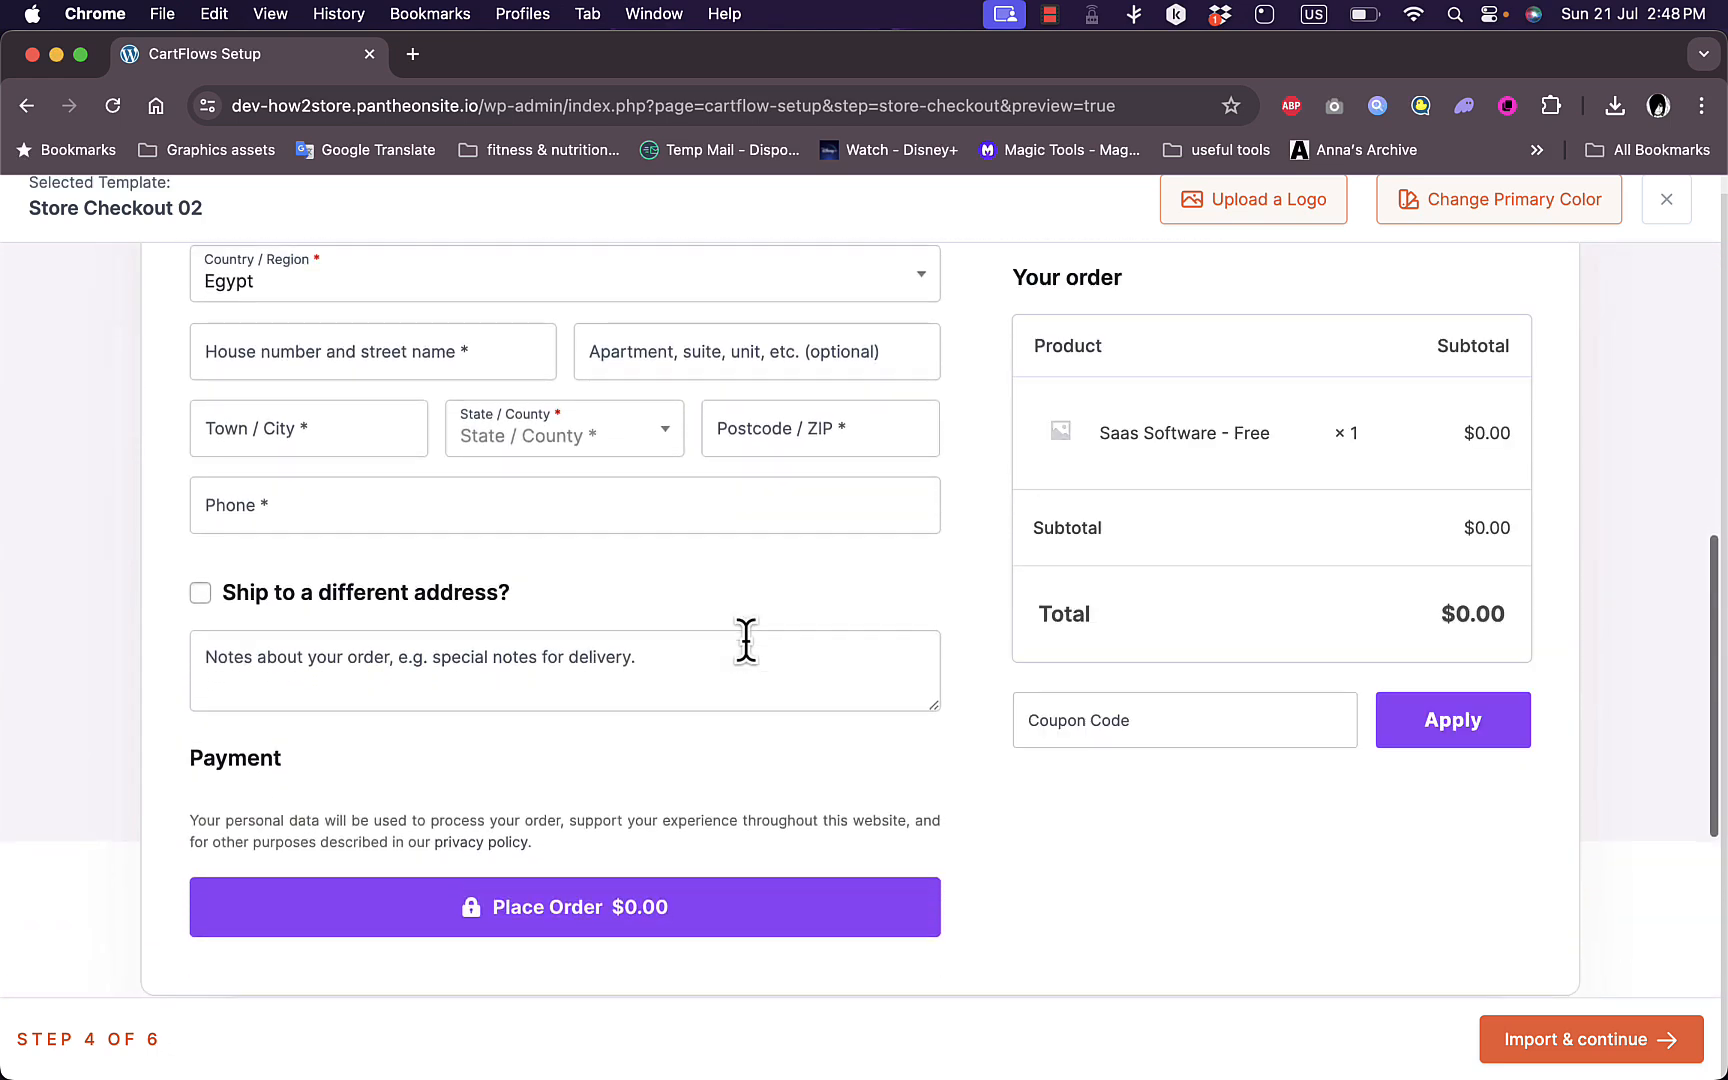
scroll(1170, 415, up, 4)
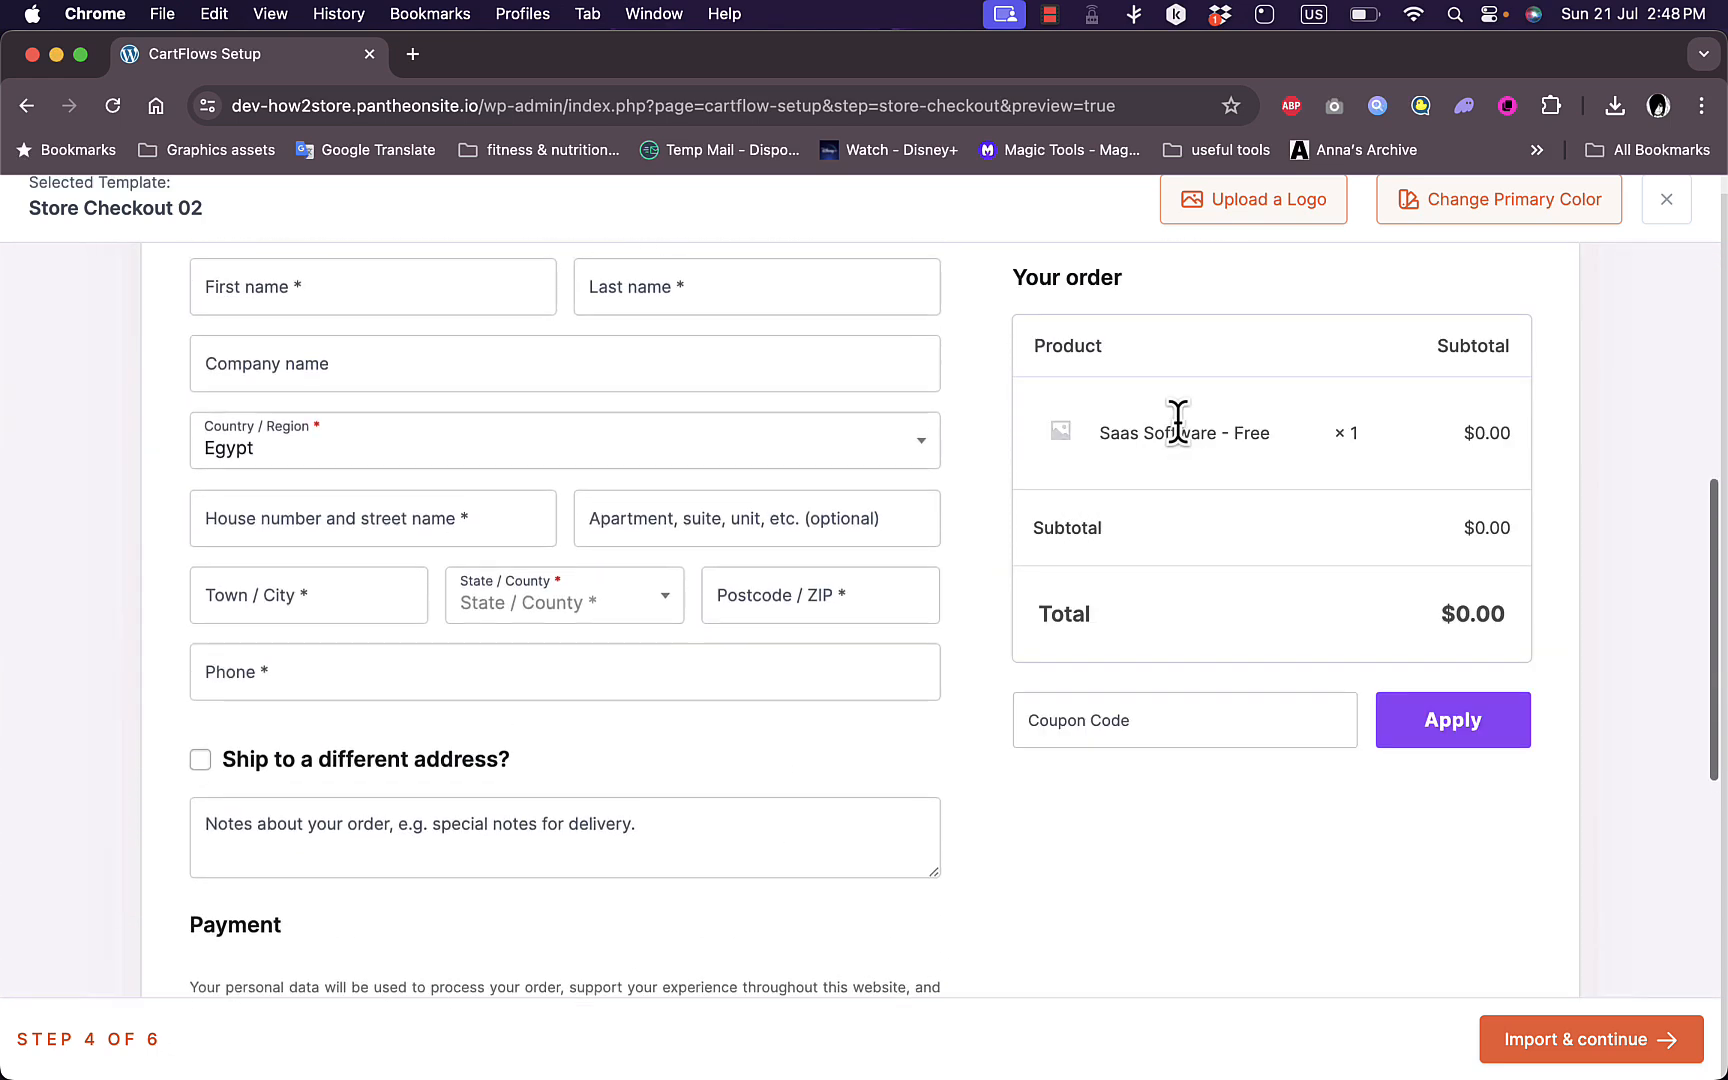
scroll(1223, 610, up, 8)
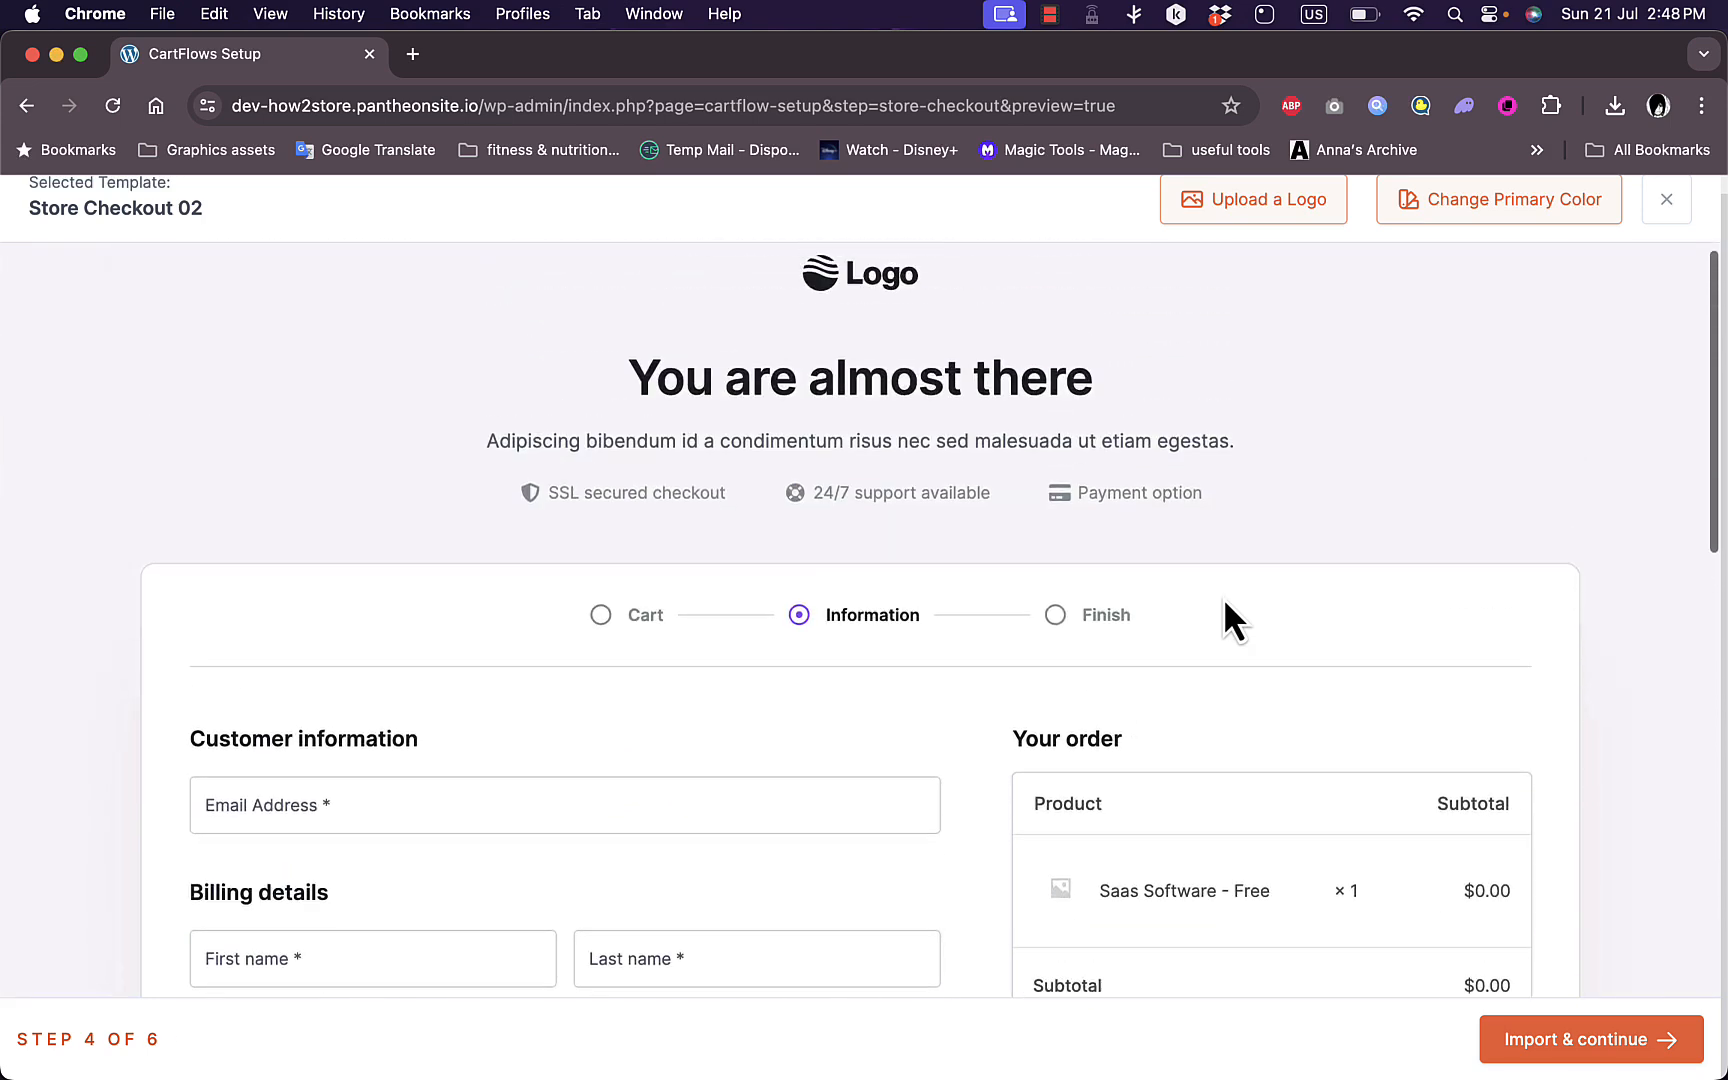
click(1625, 1062)
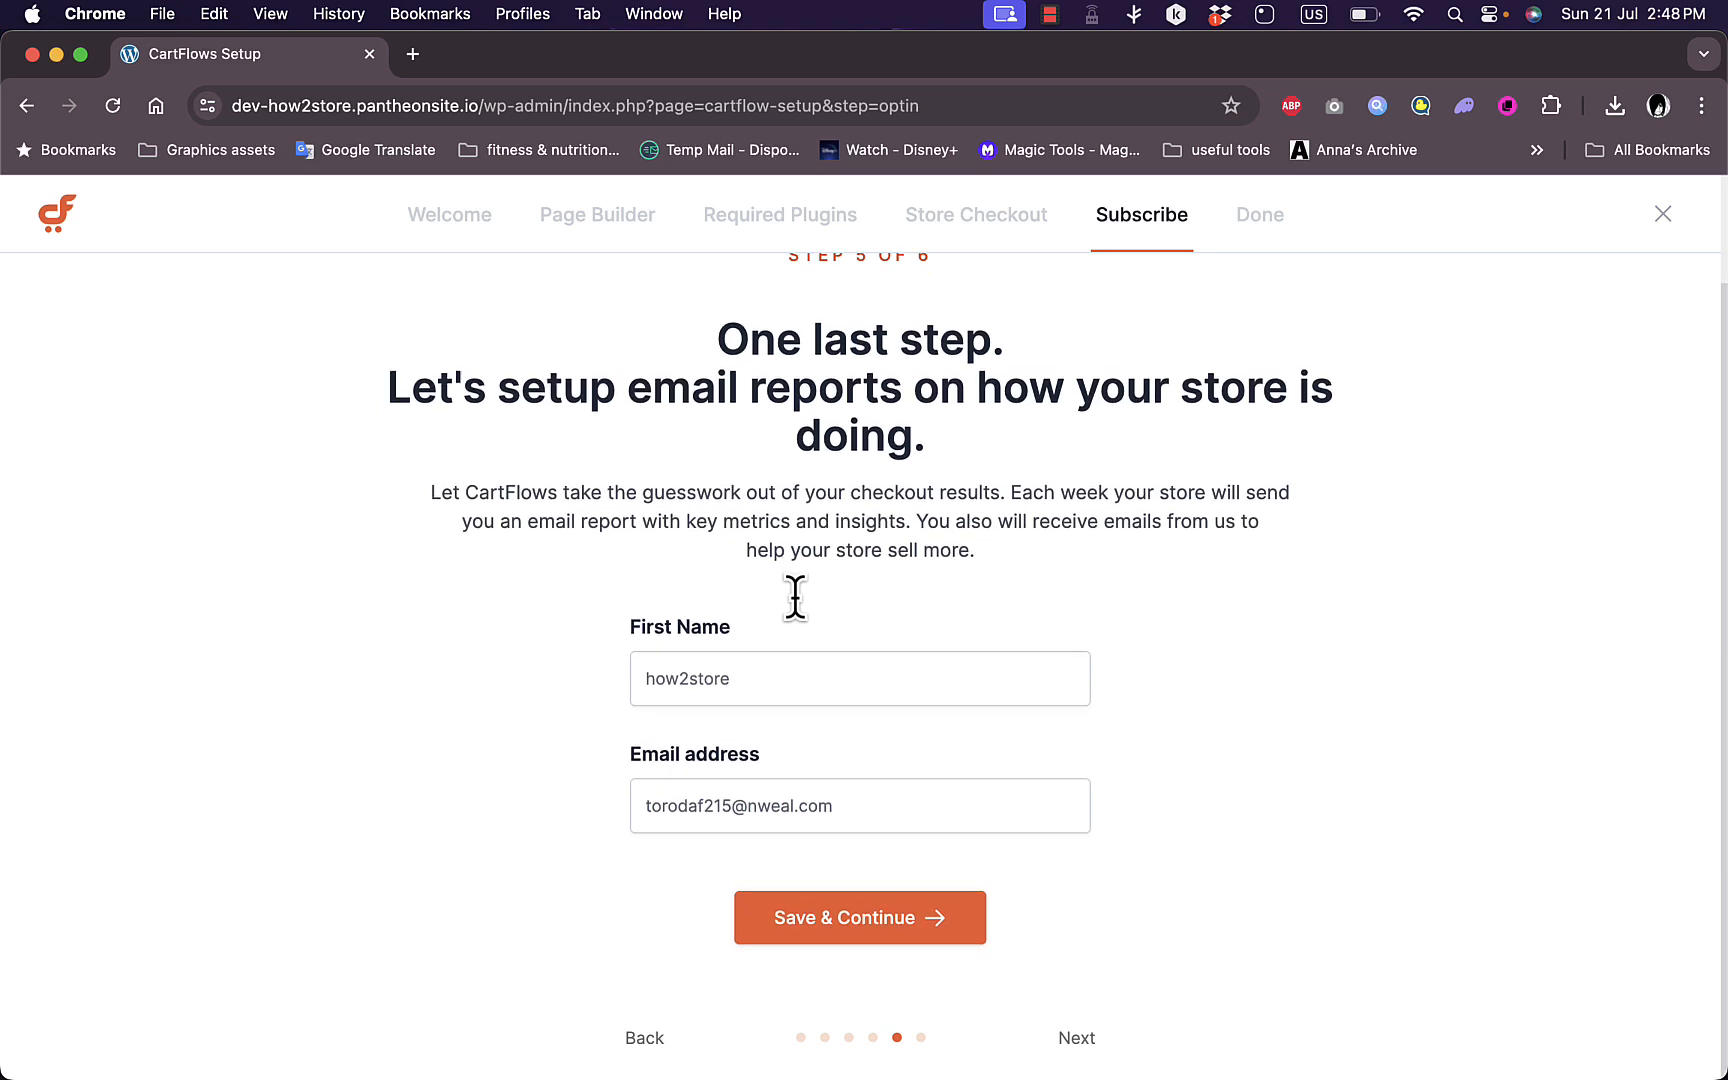
Accept the prefilled email report details and finish the store setup
click(849, 922)
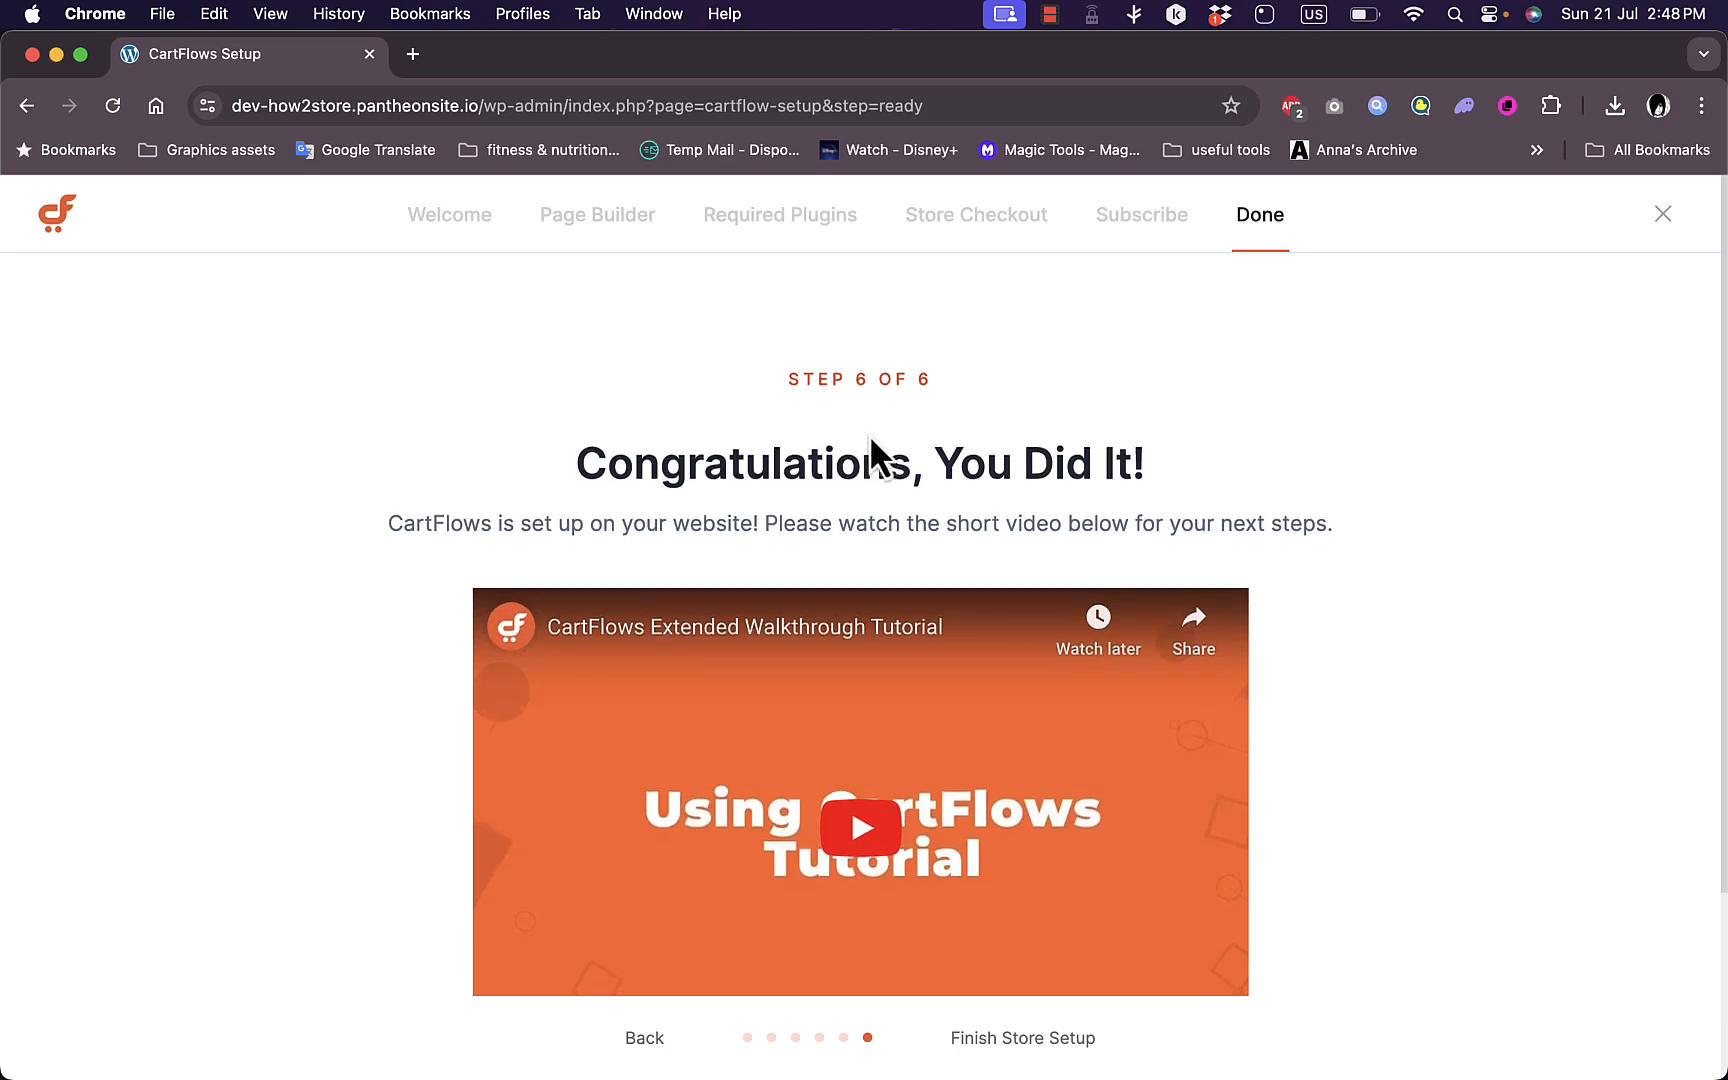
click(1016, 1044)
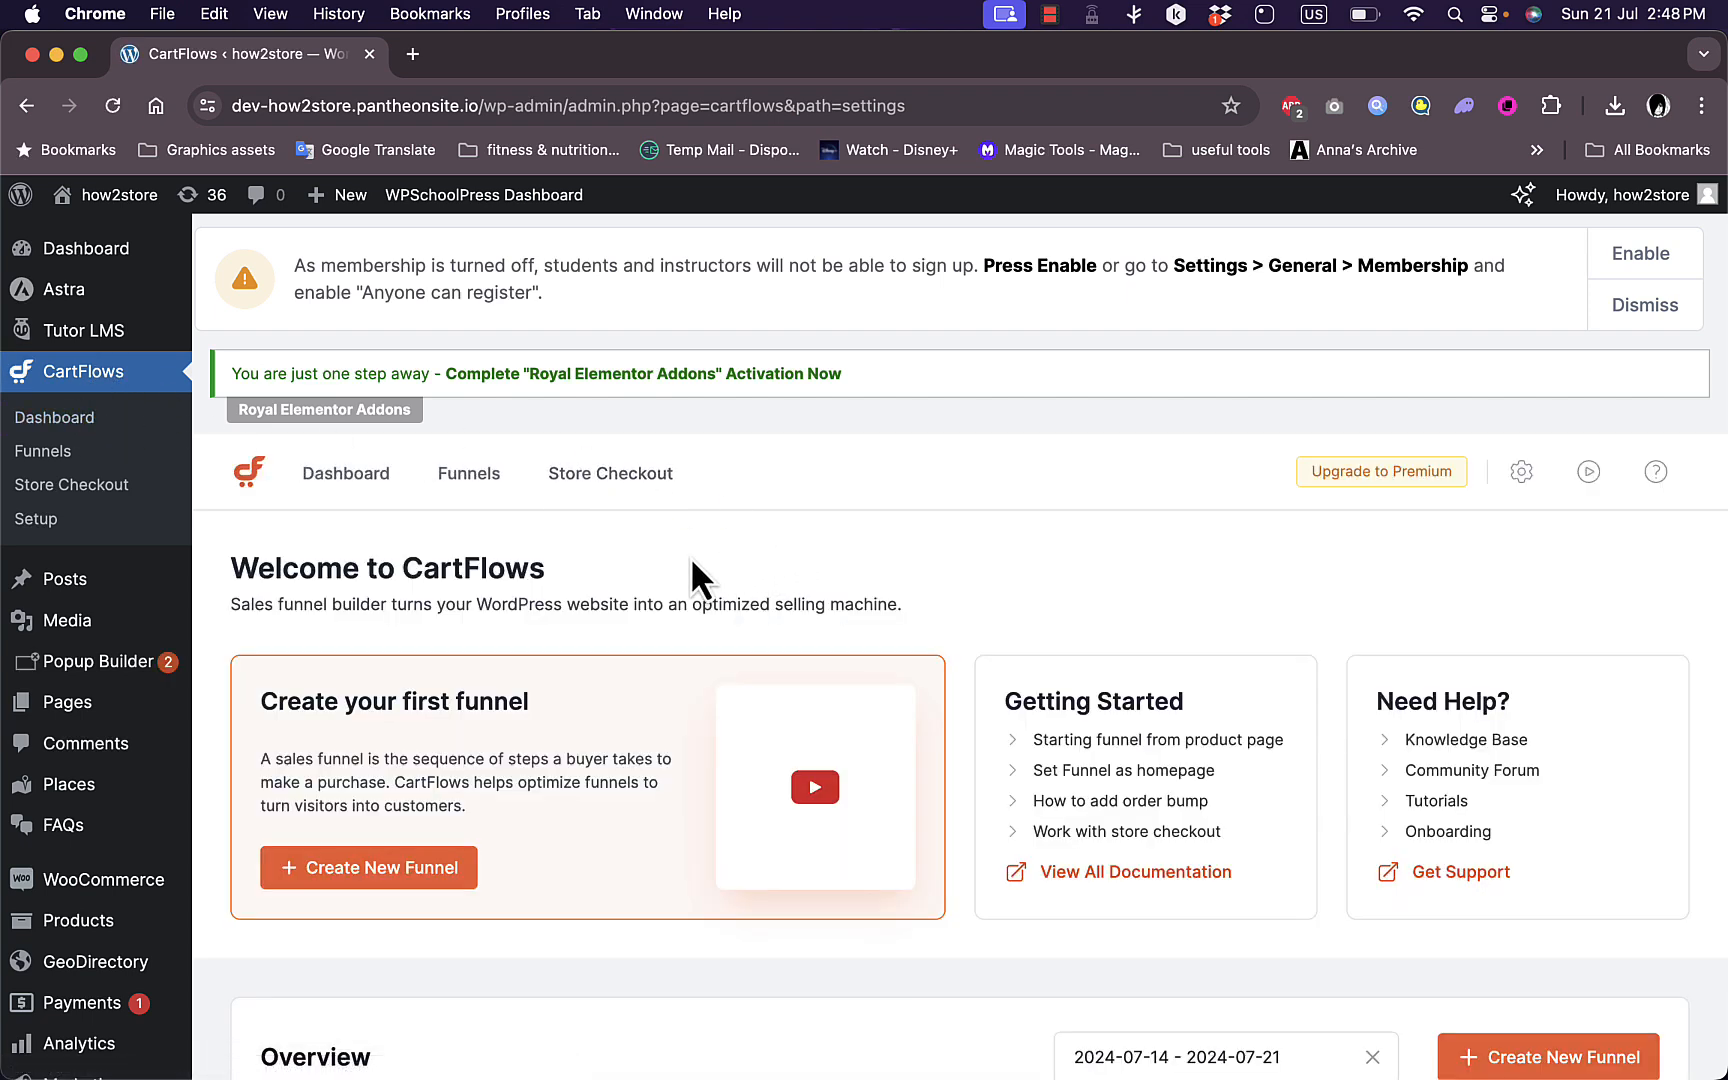
Open the Store Checkout 02 checkout step in the Elementor editor and look over its progress steps, heading and FAQ section
click(628, 490)
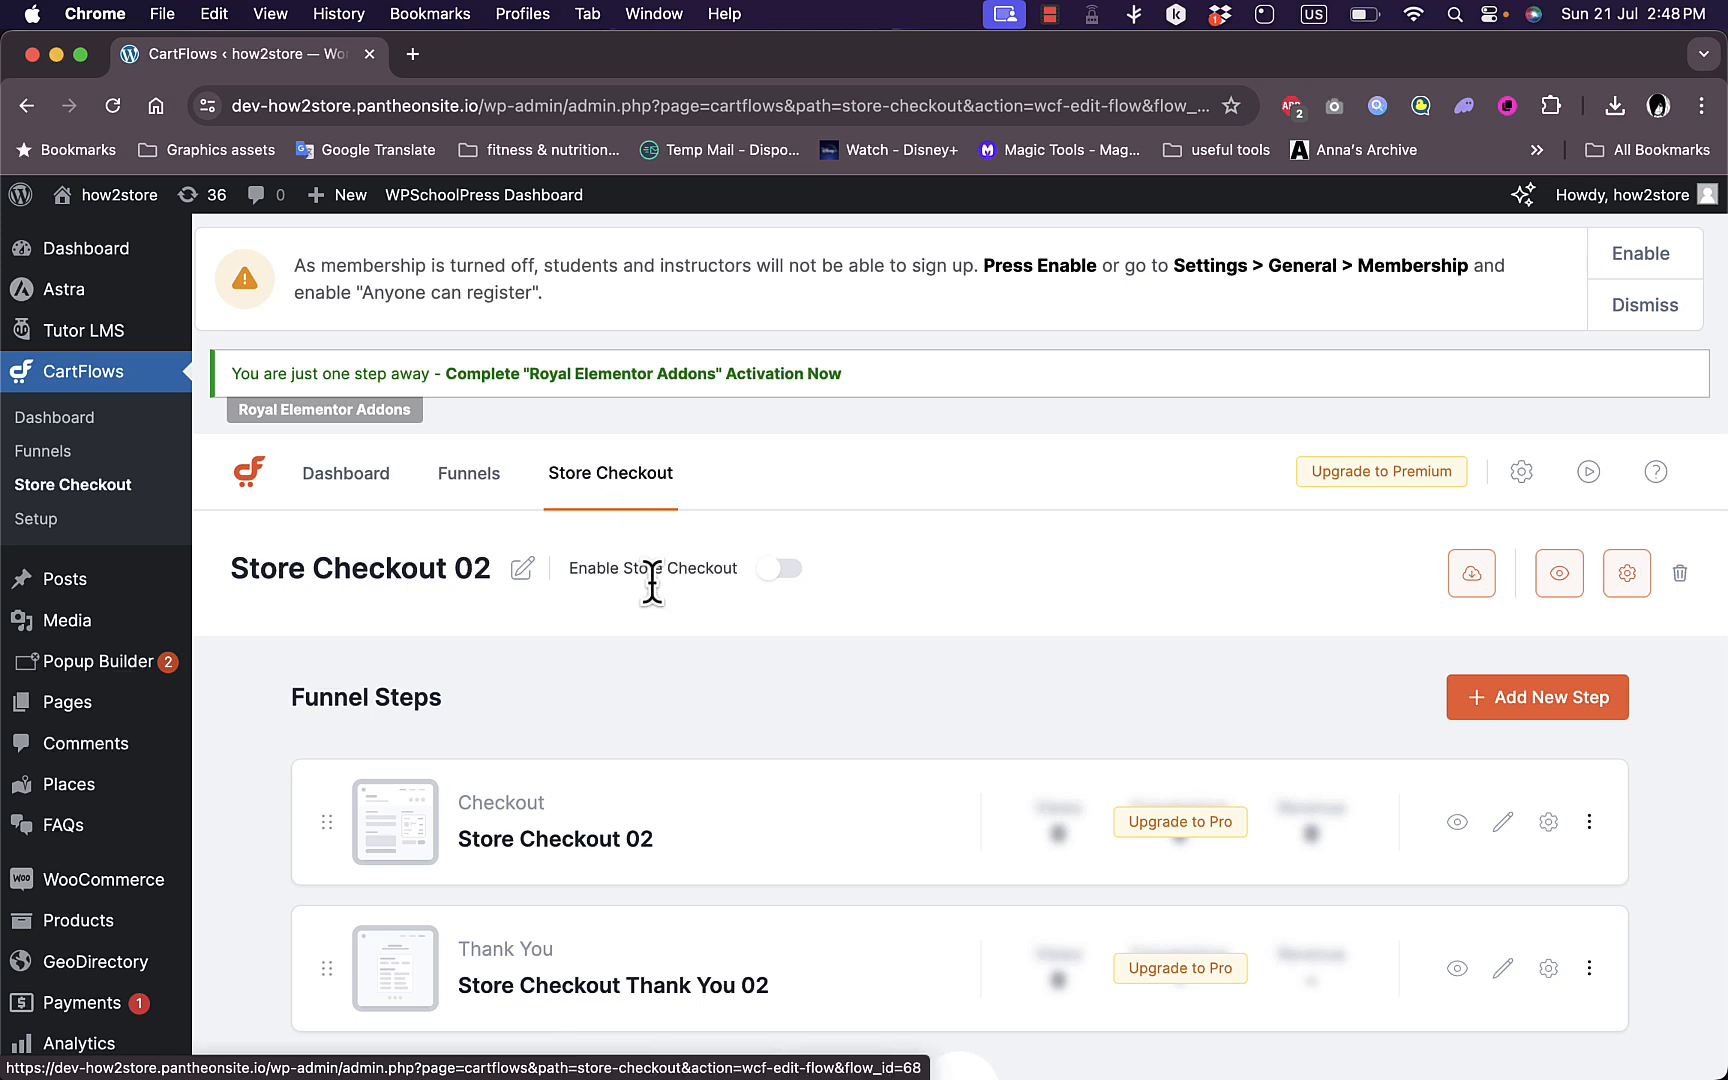
scroll(660, 620, down, 1)
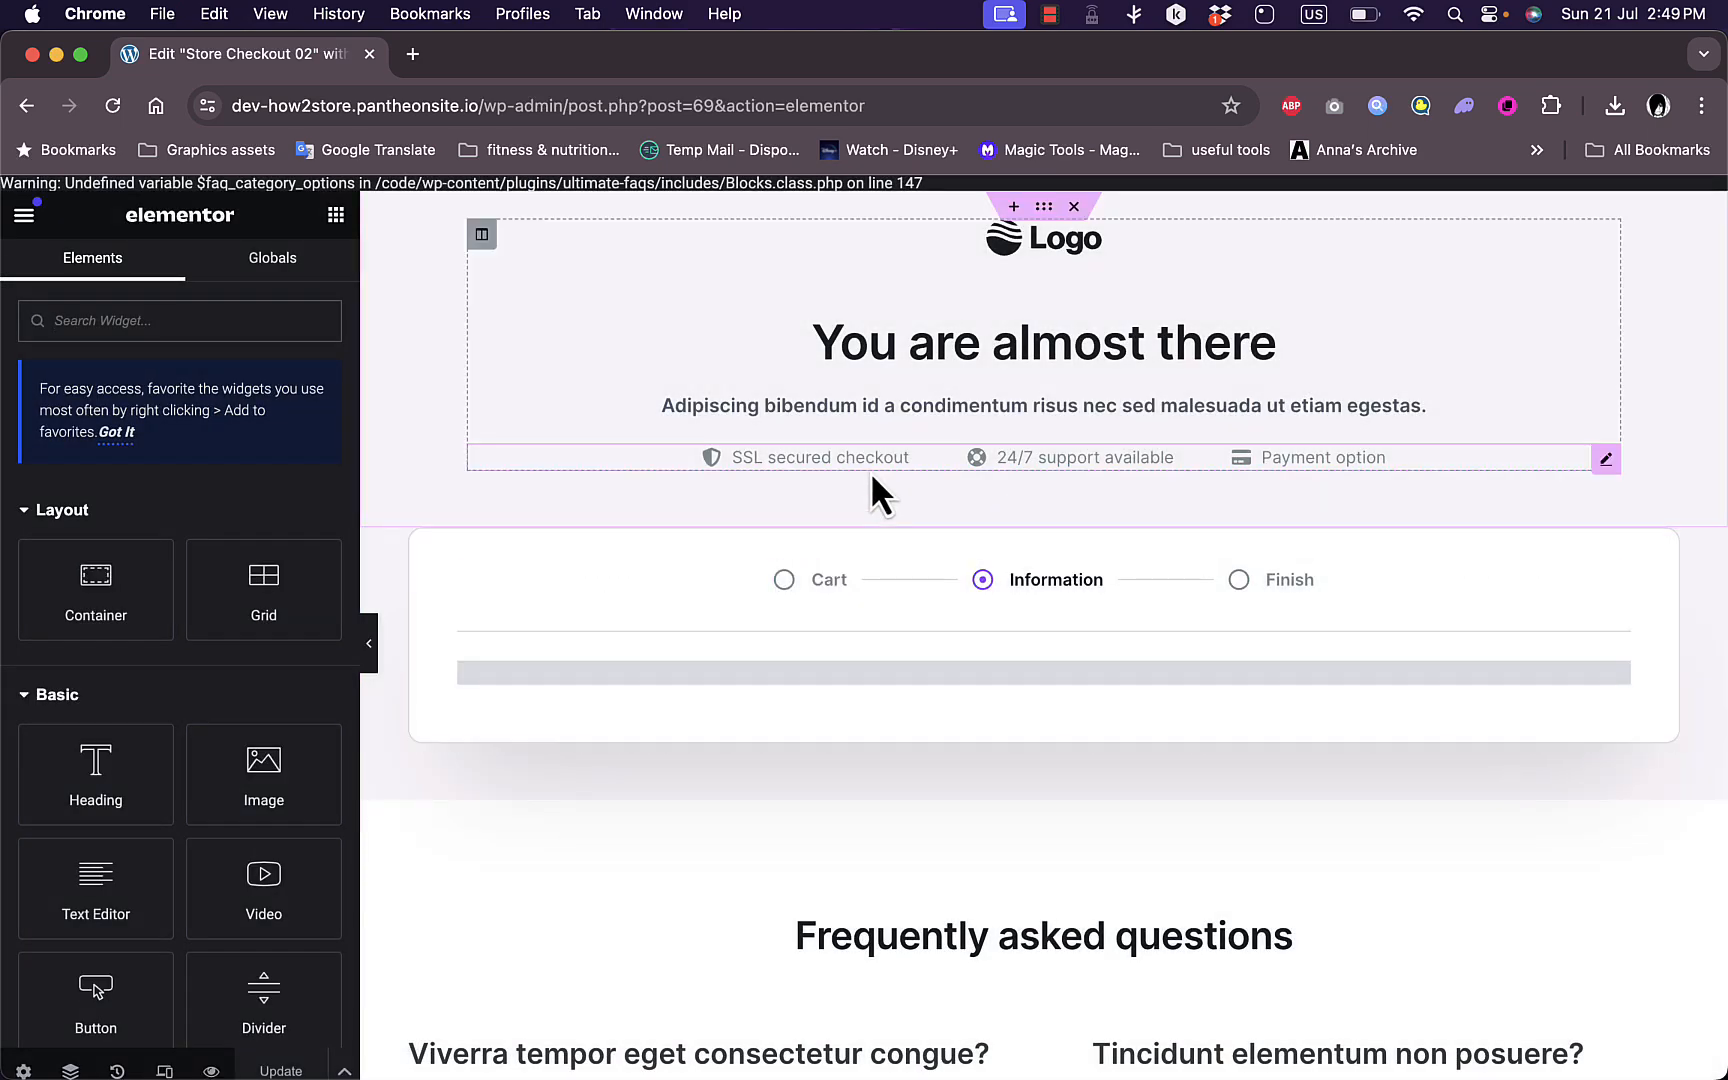
click(1037, 580)
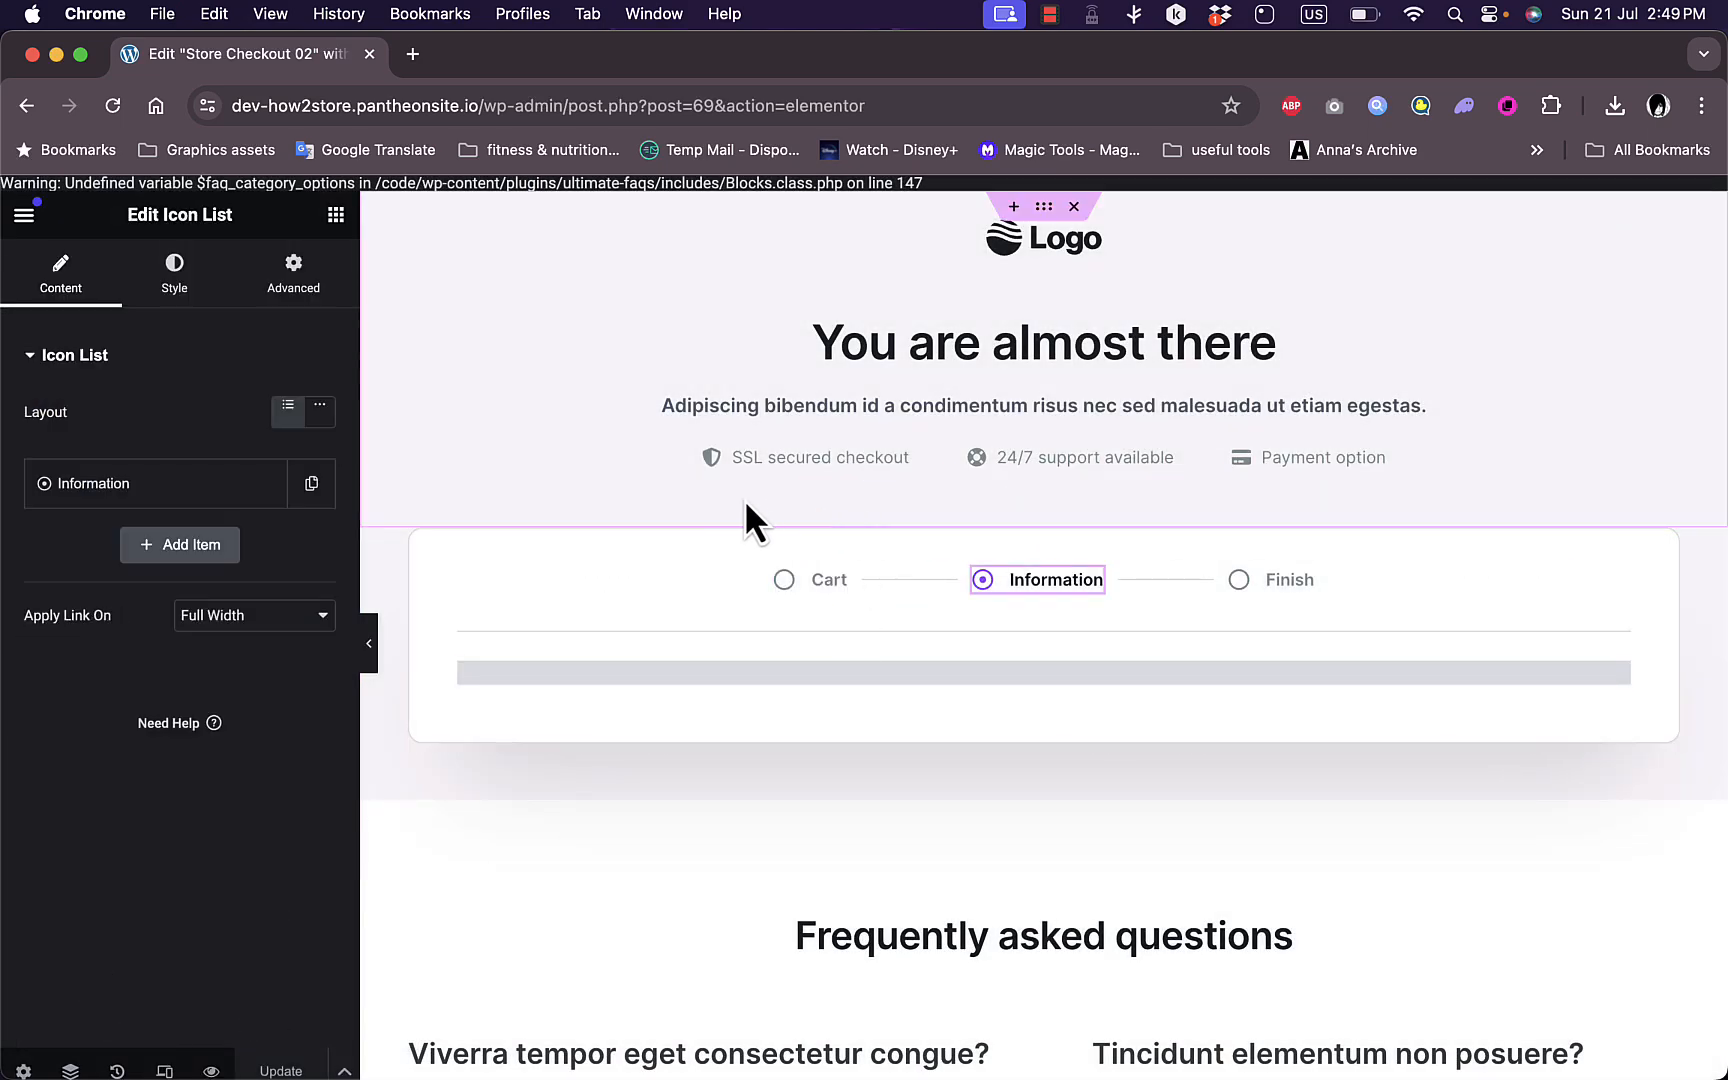
scroll(987, 665, down, 4)
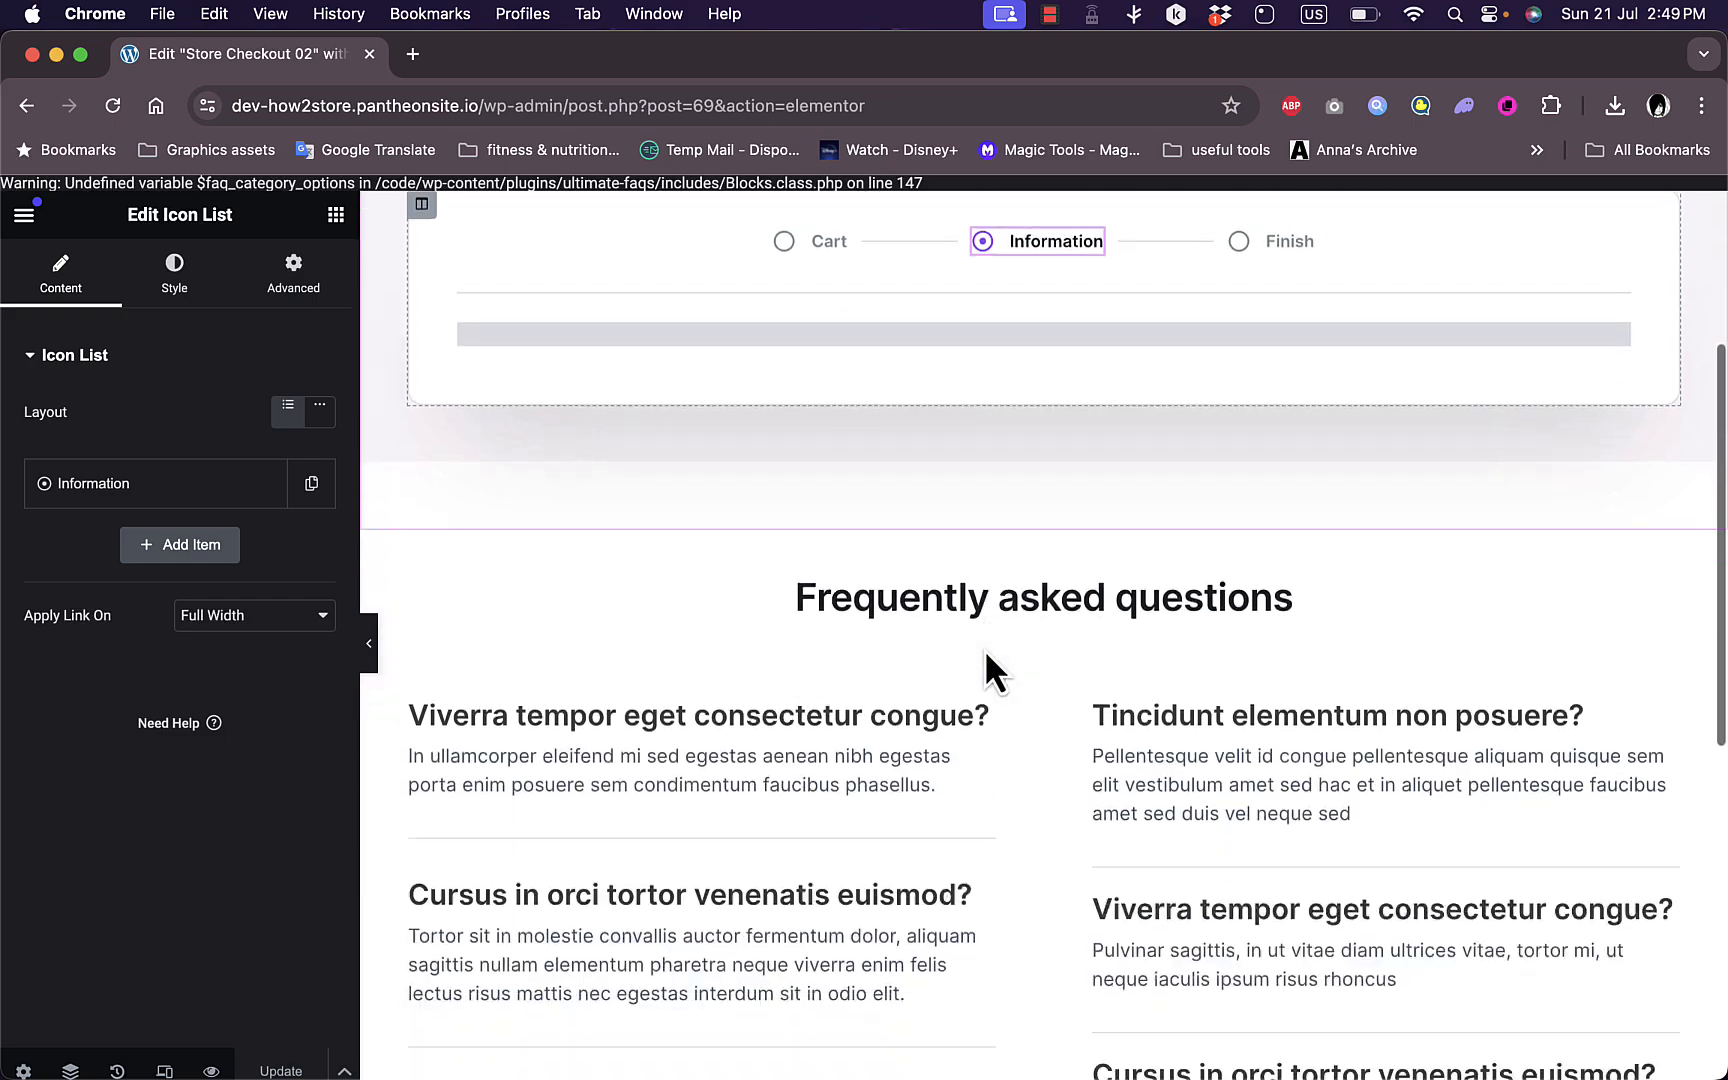
scroll(984, 667, down, 10)
scroll(984, 667, up, 14)
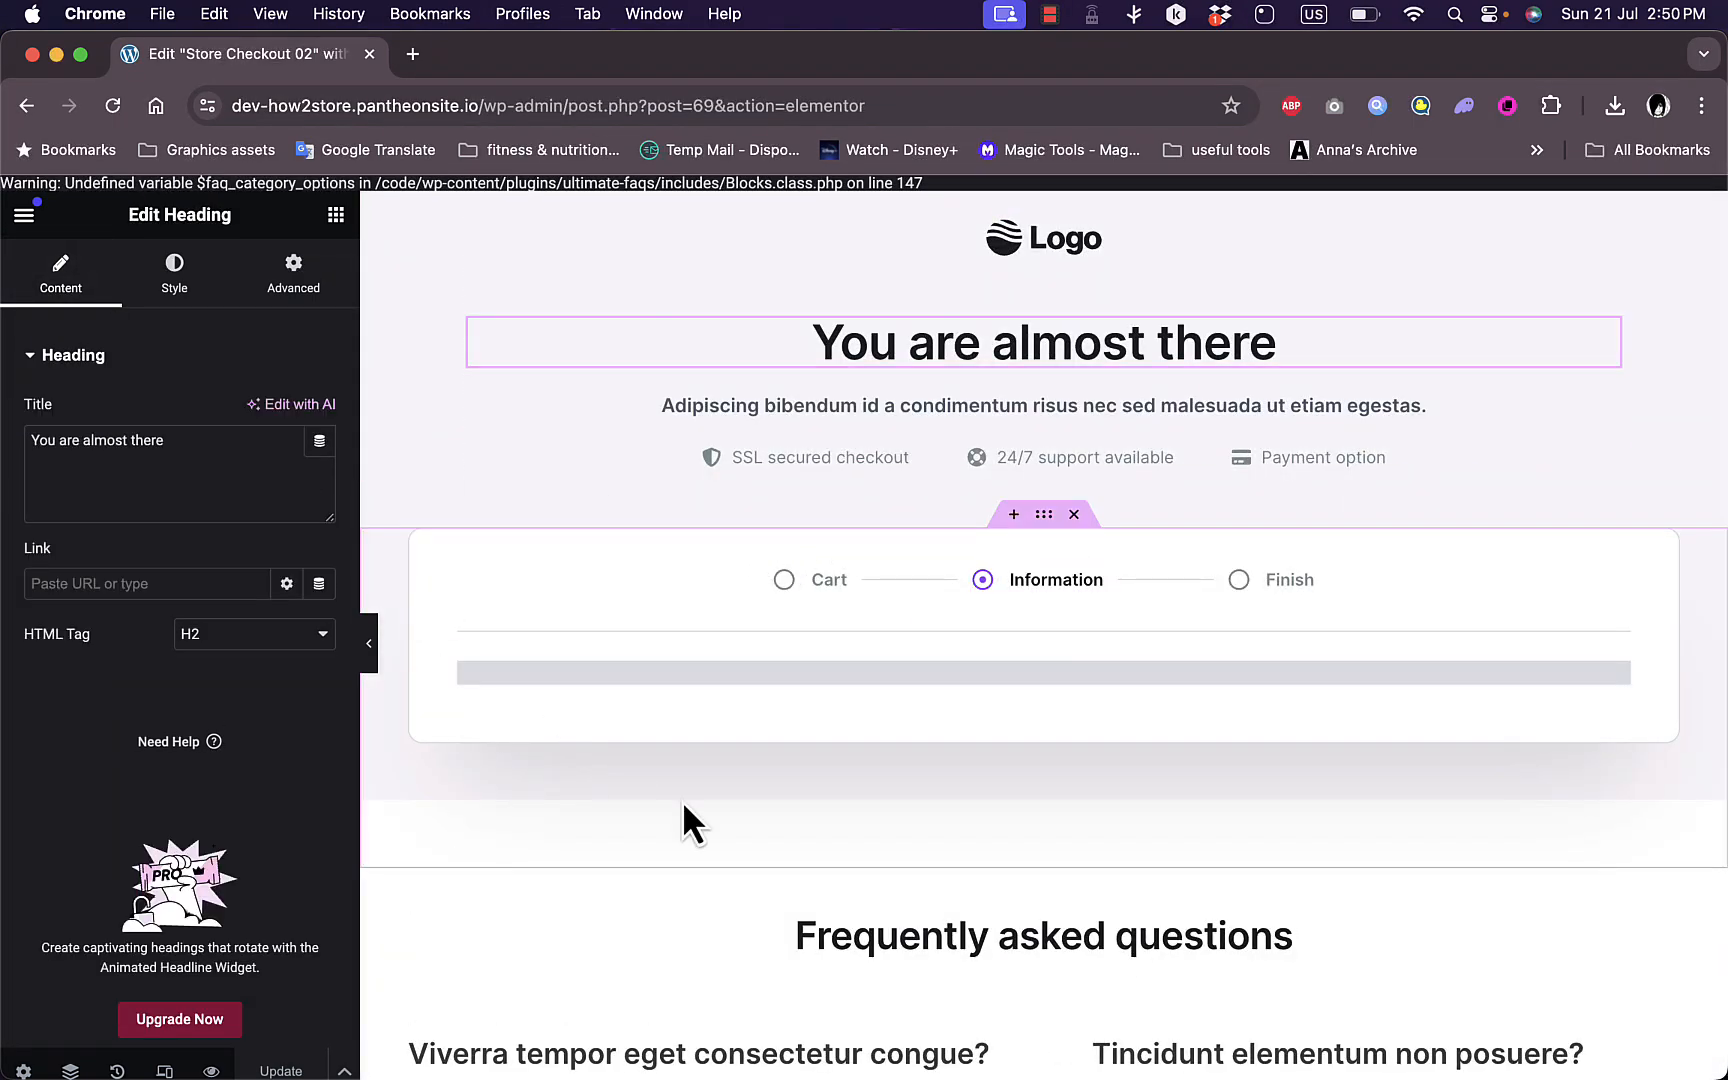
Replace the logo image in the checkout header with the free stock photo of the red rose
click(1030, 235)
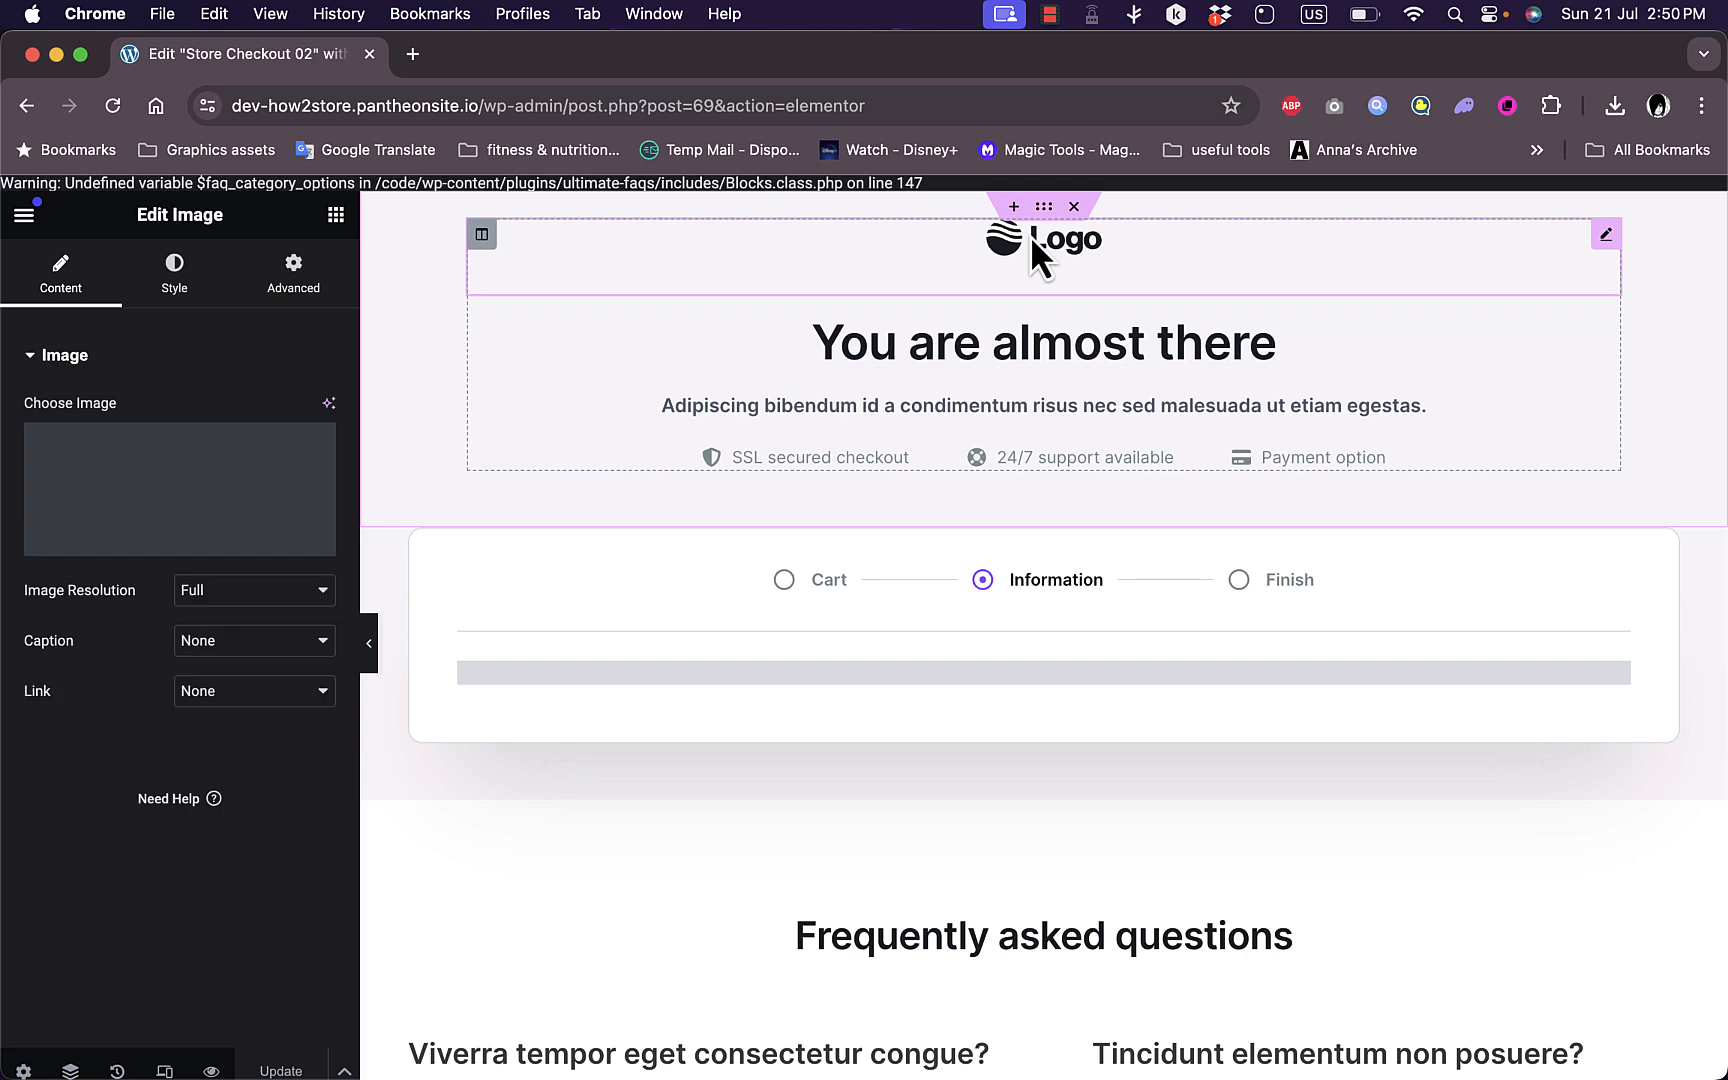
click(174, 484)
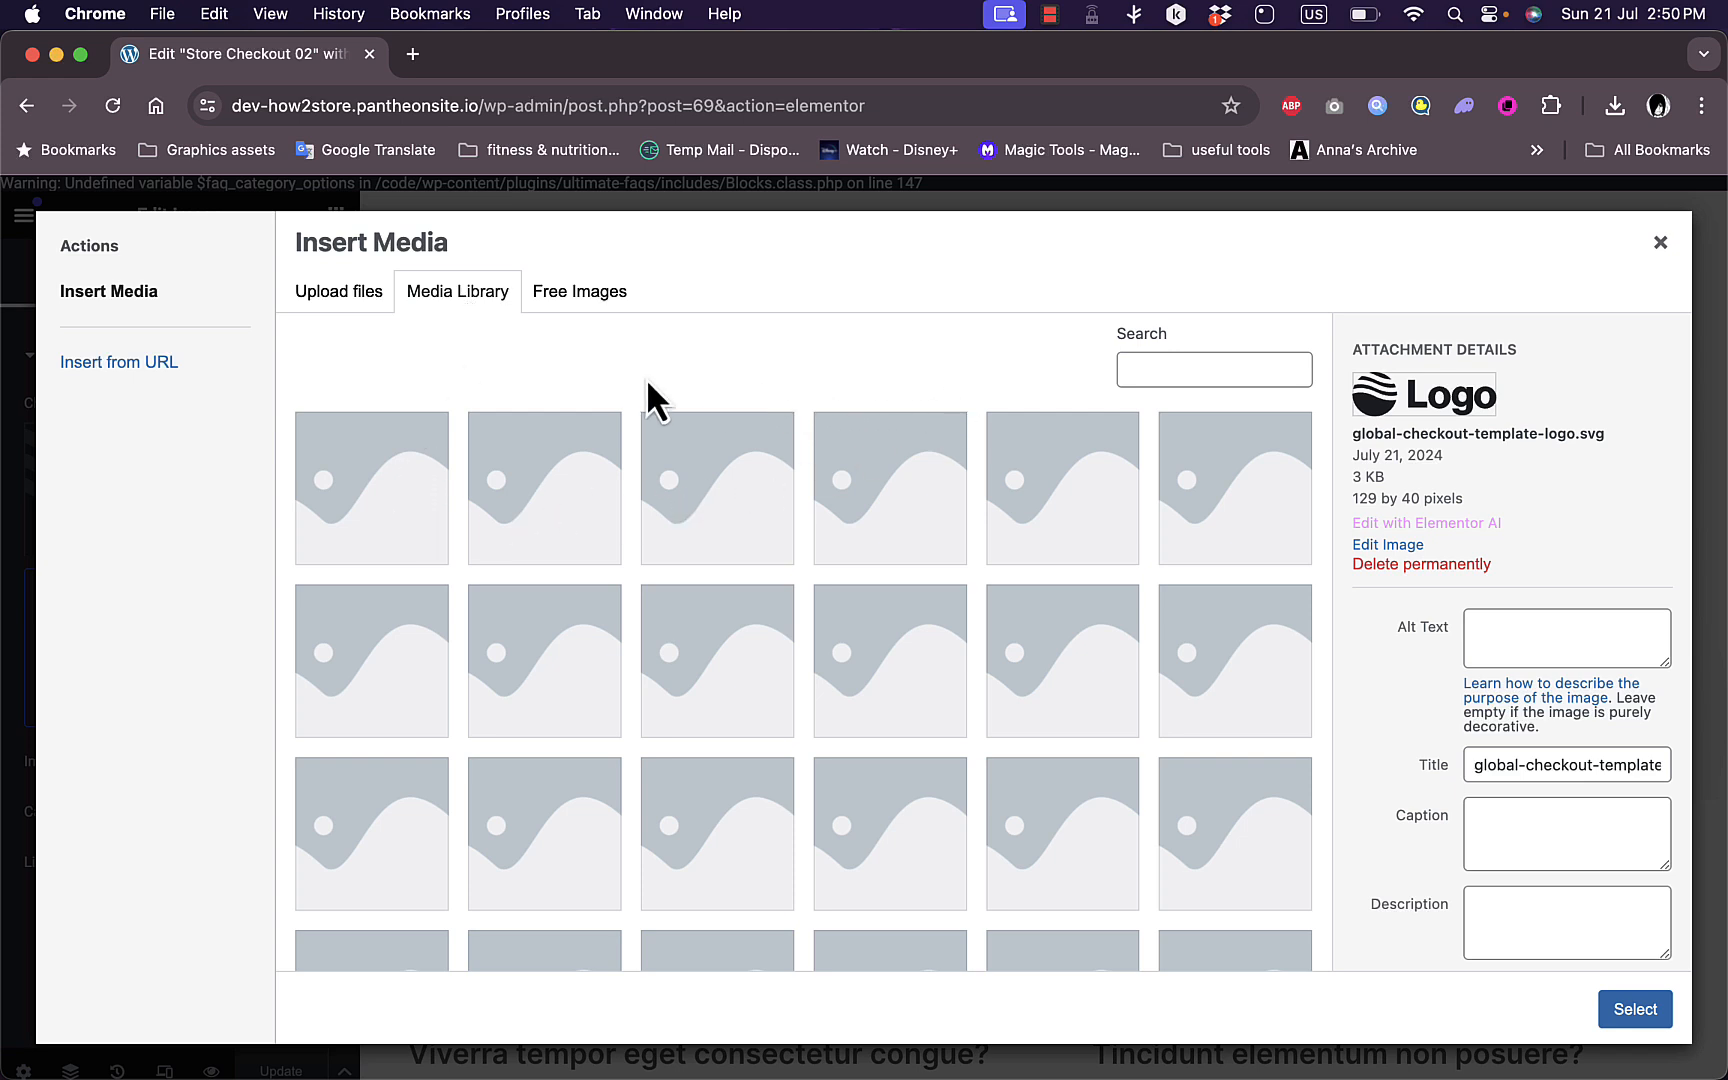
click(587, 298)
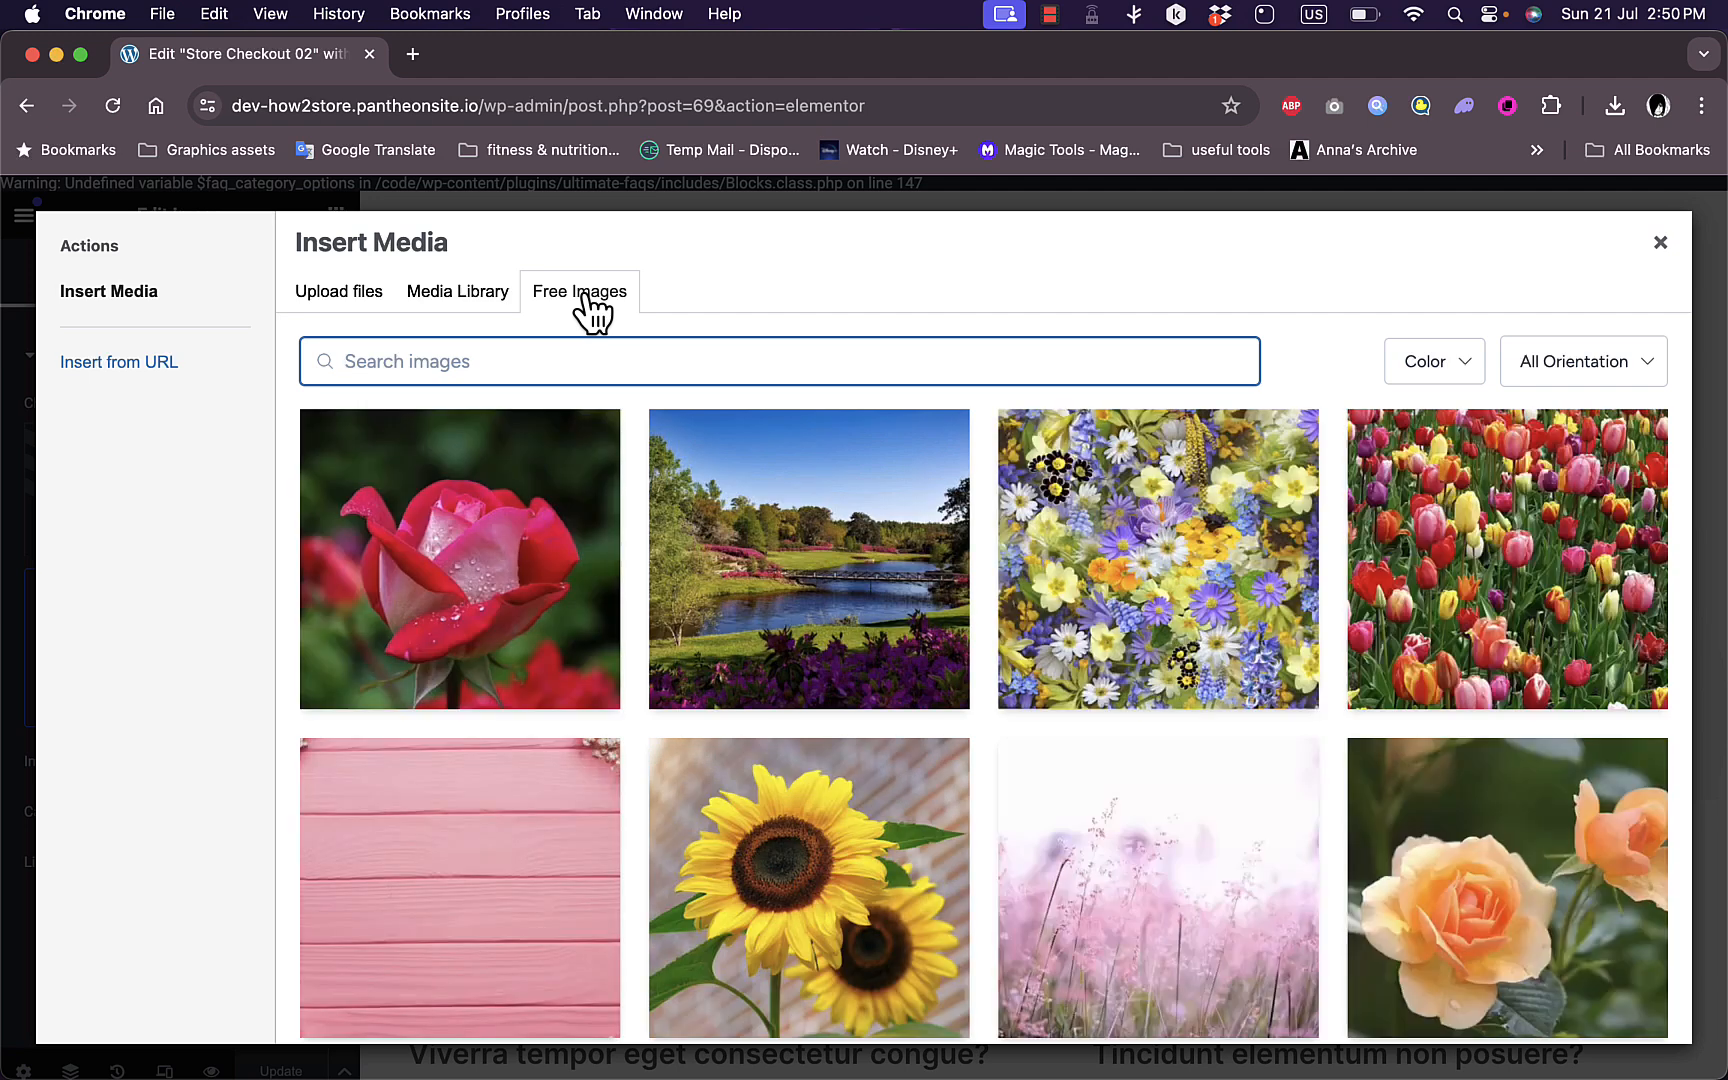
click(538, 516)
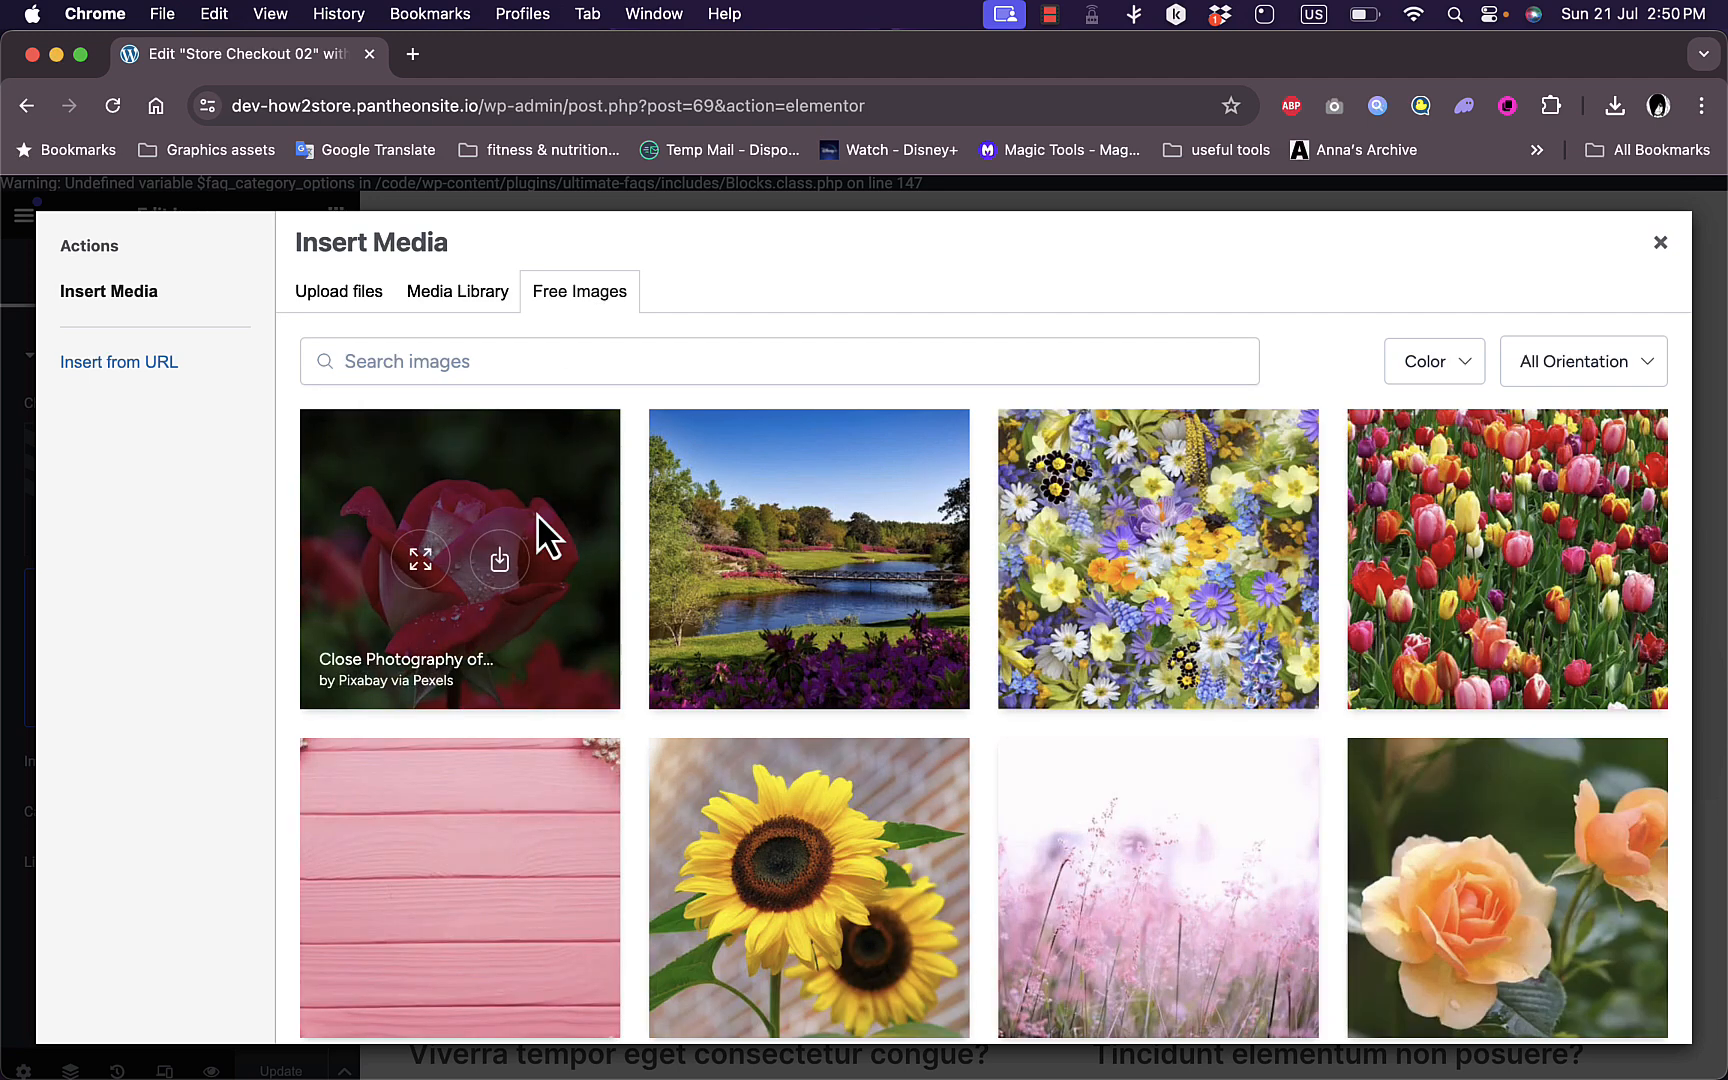
click(500, 560)
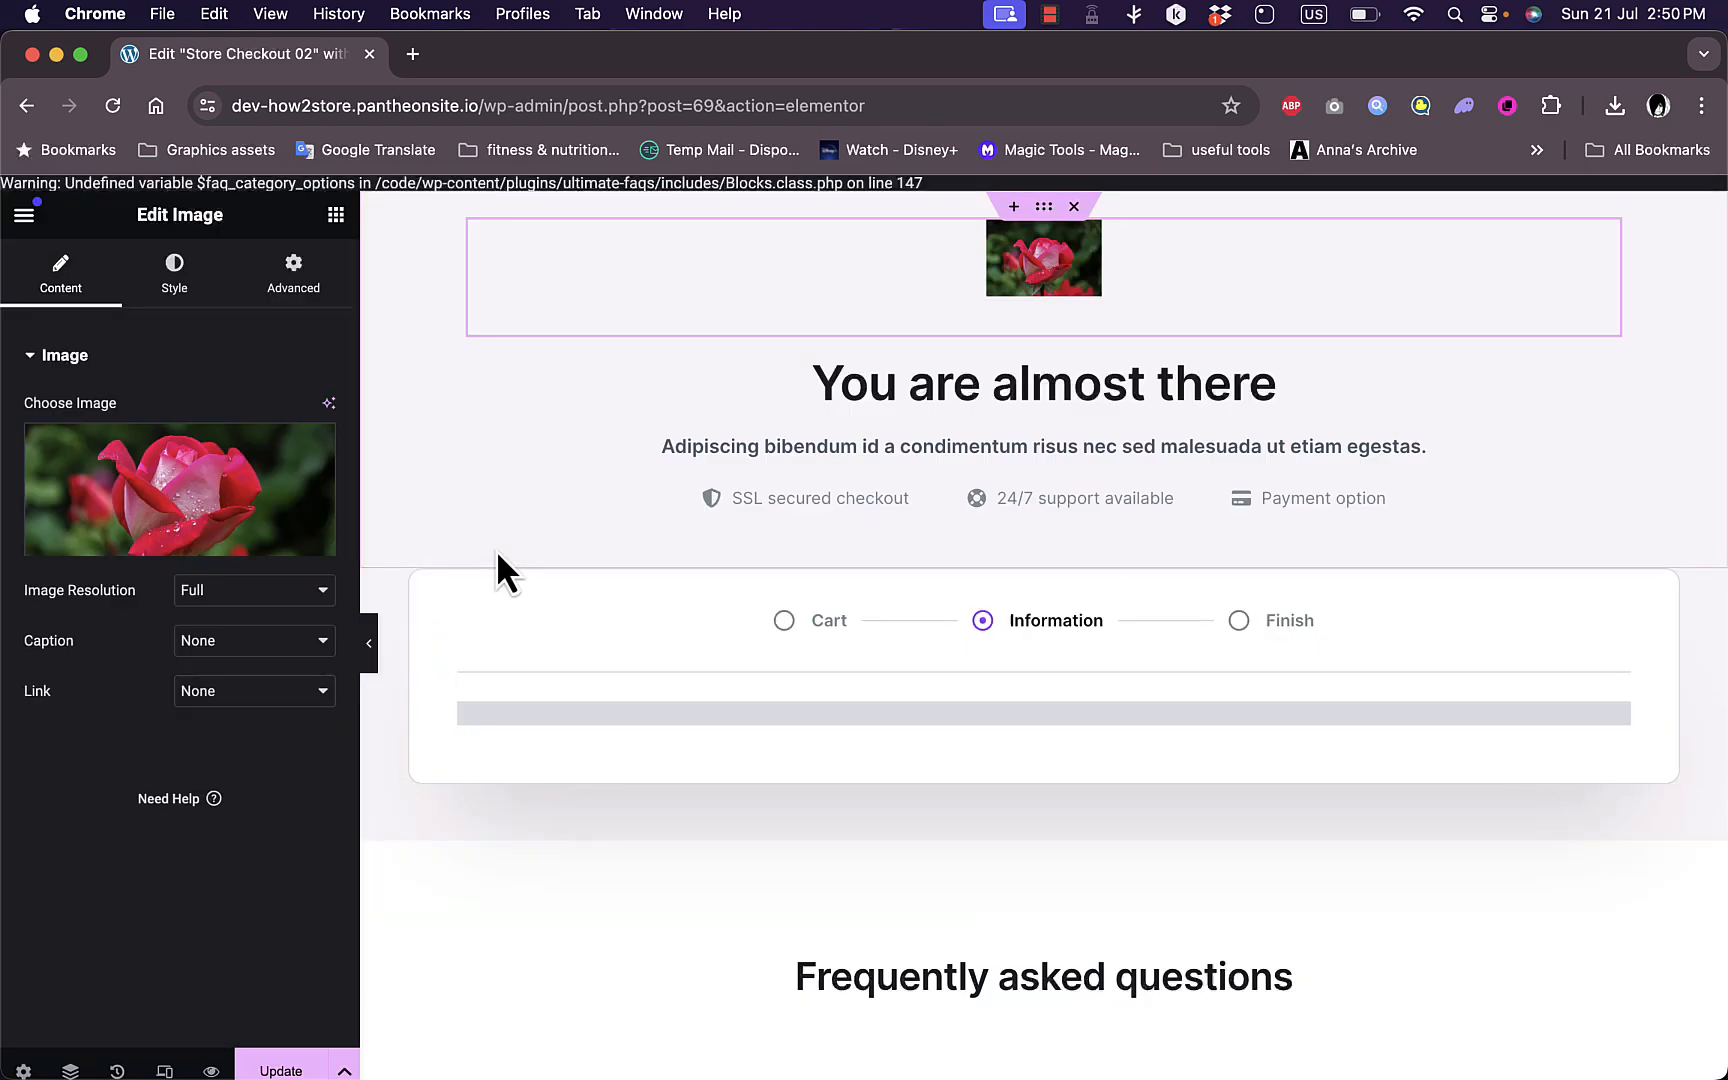
Change the main heading "You are almost there" to "Almost done..."
click(1008, 378)
double_click(1100, 378)
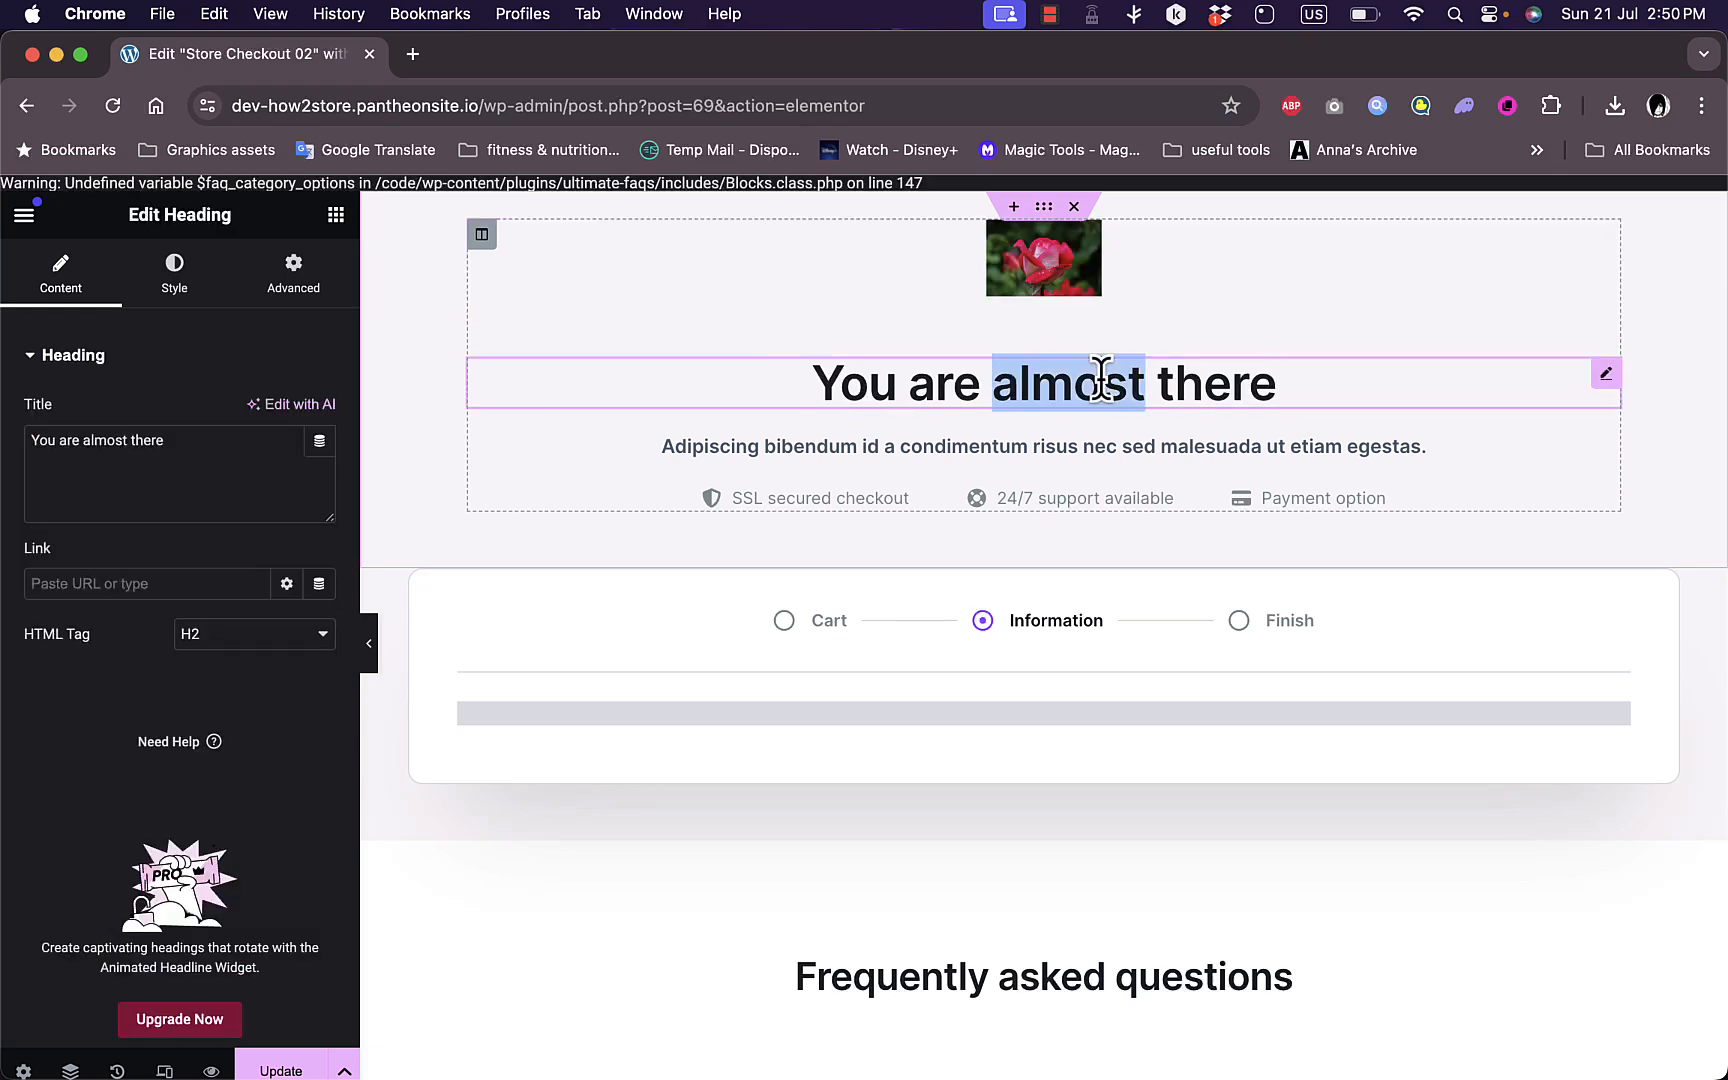
triple_click(1100, 378)
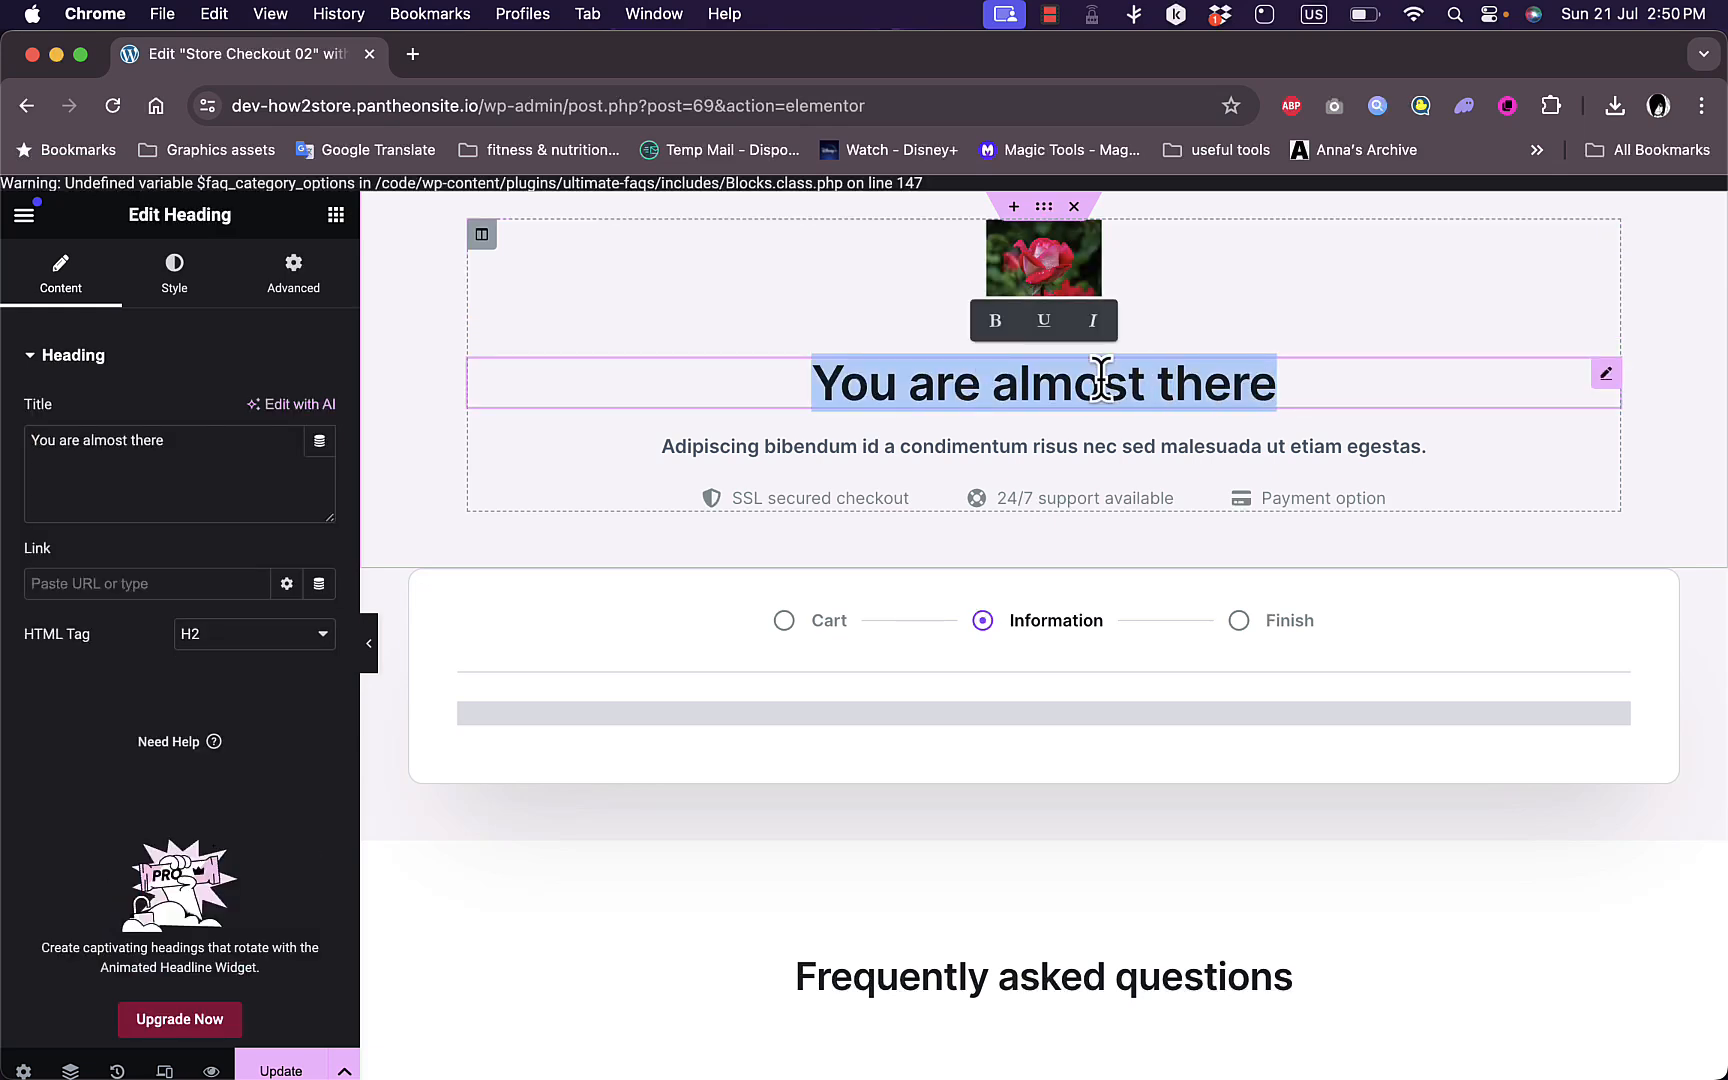
text(Al)
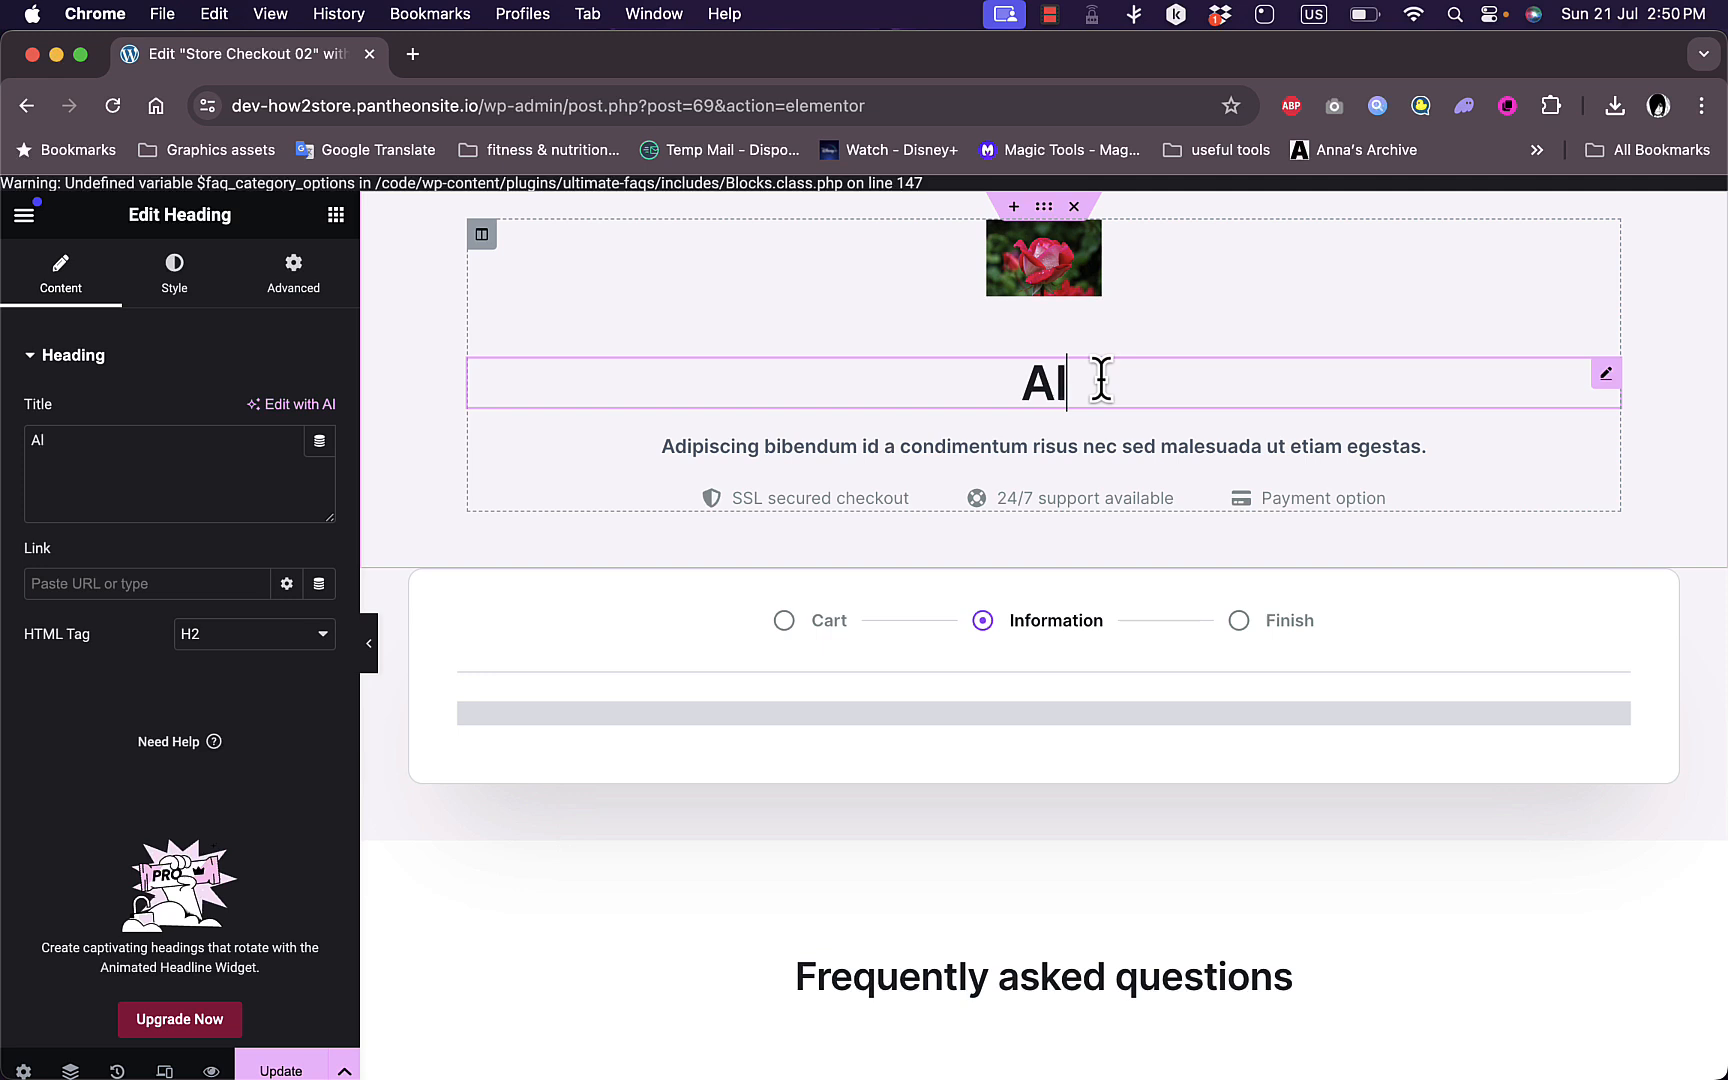
text(most done...)
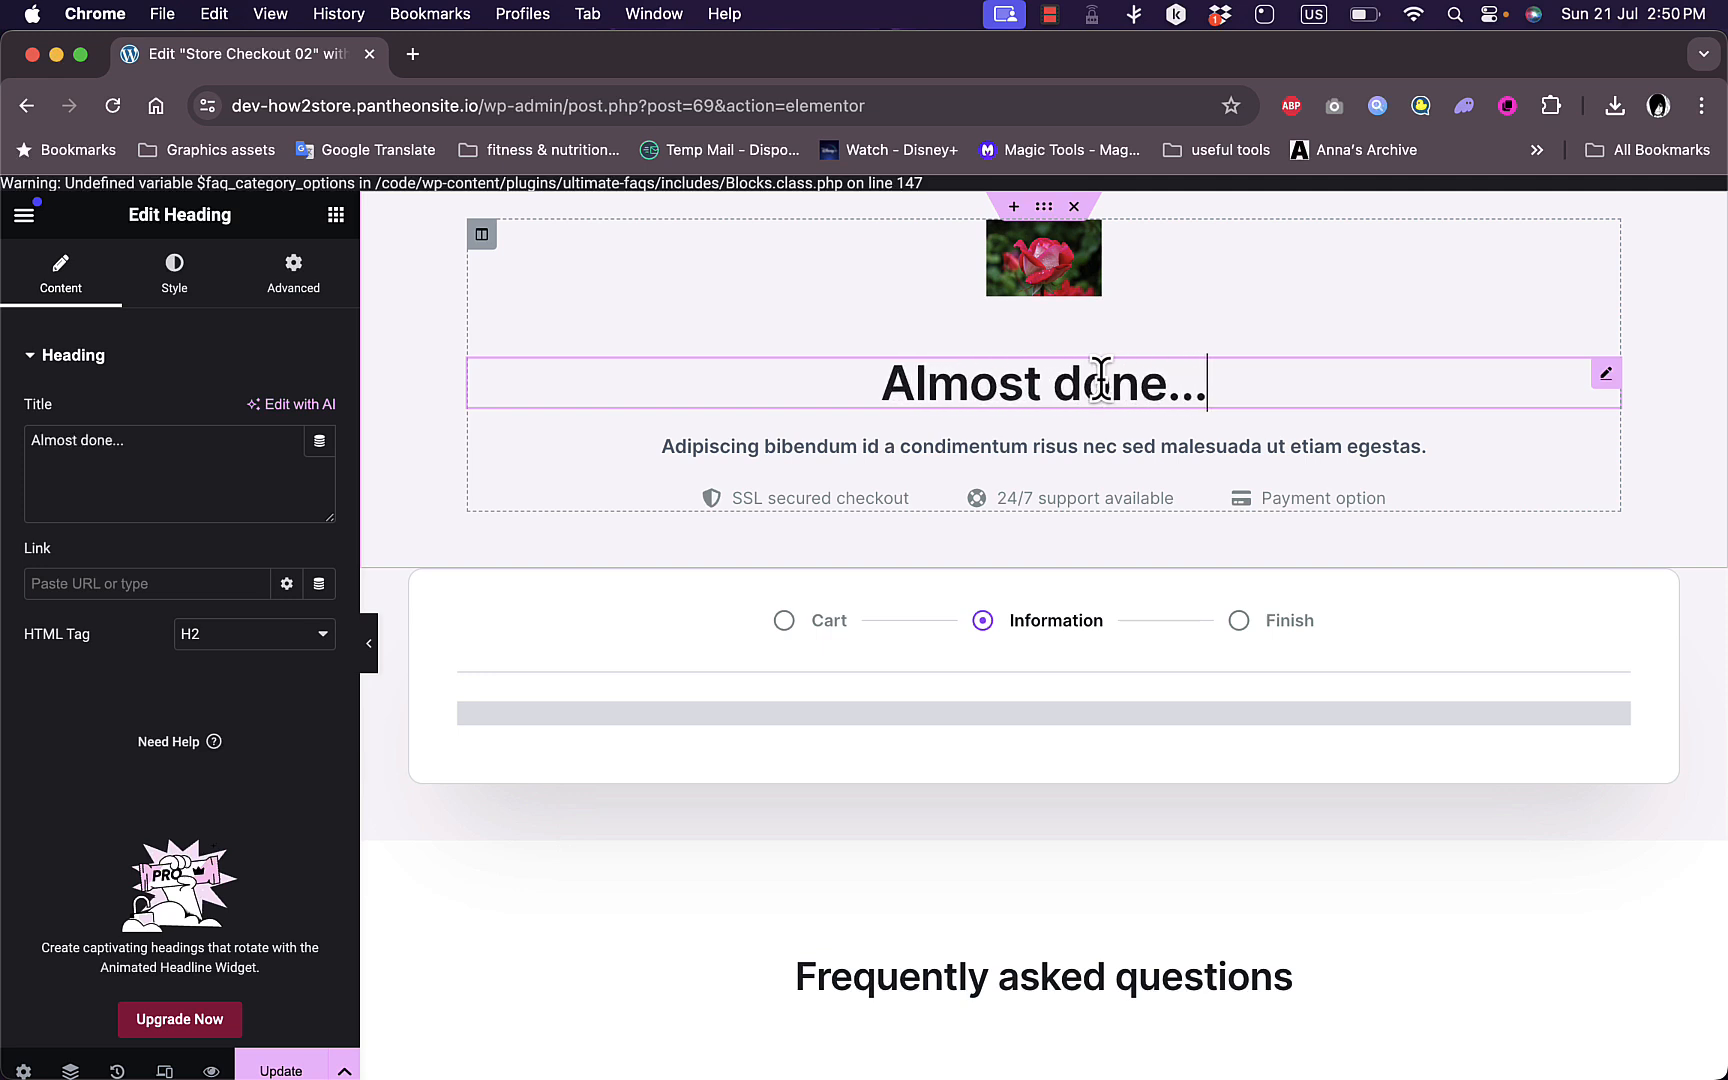
Replace the placeholder subheading under the main heading with "enter your information to finish the purchase"
click(1083, 445)
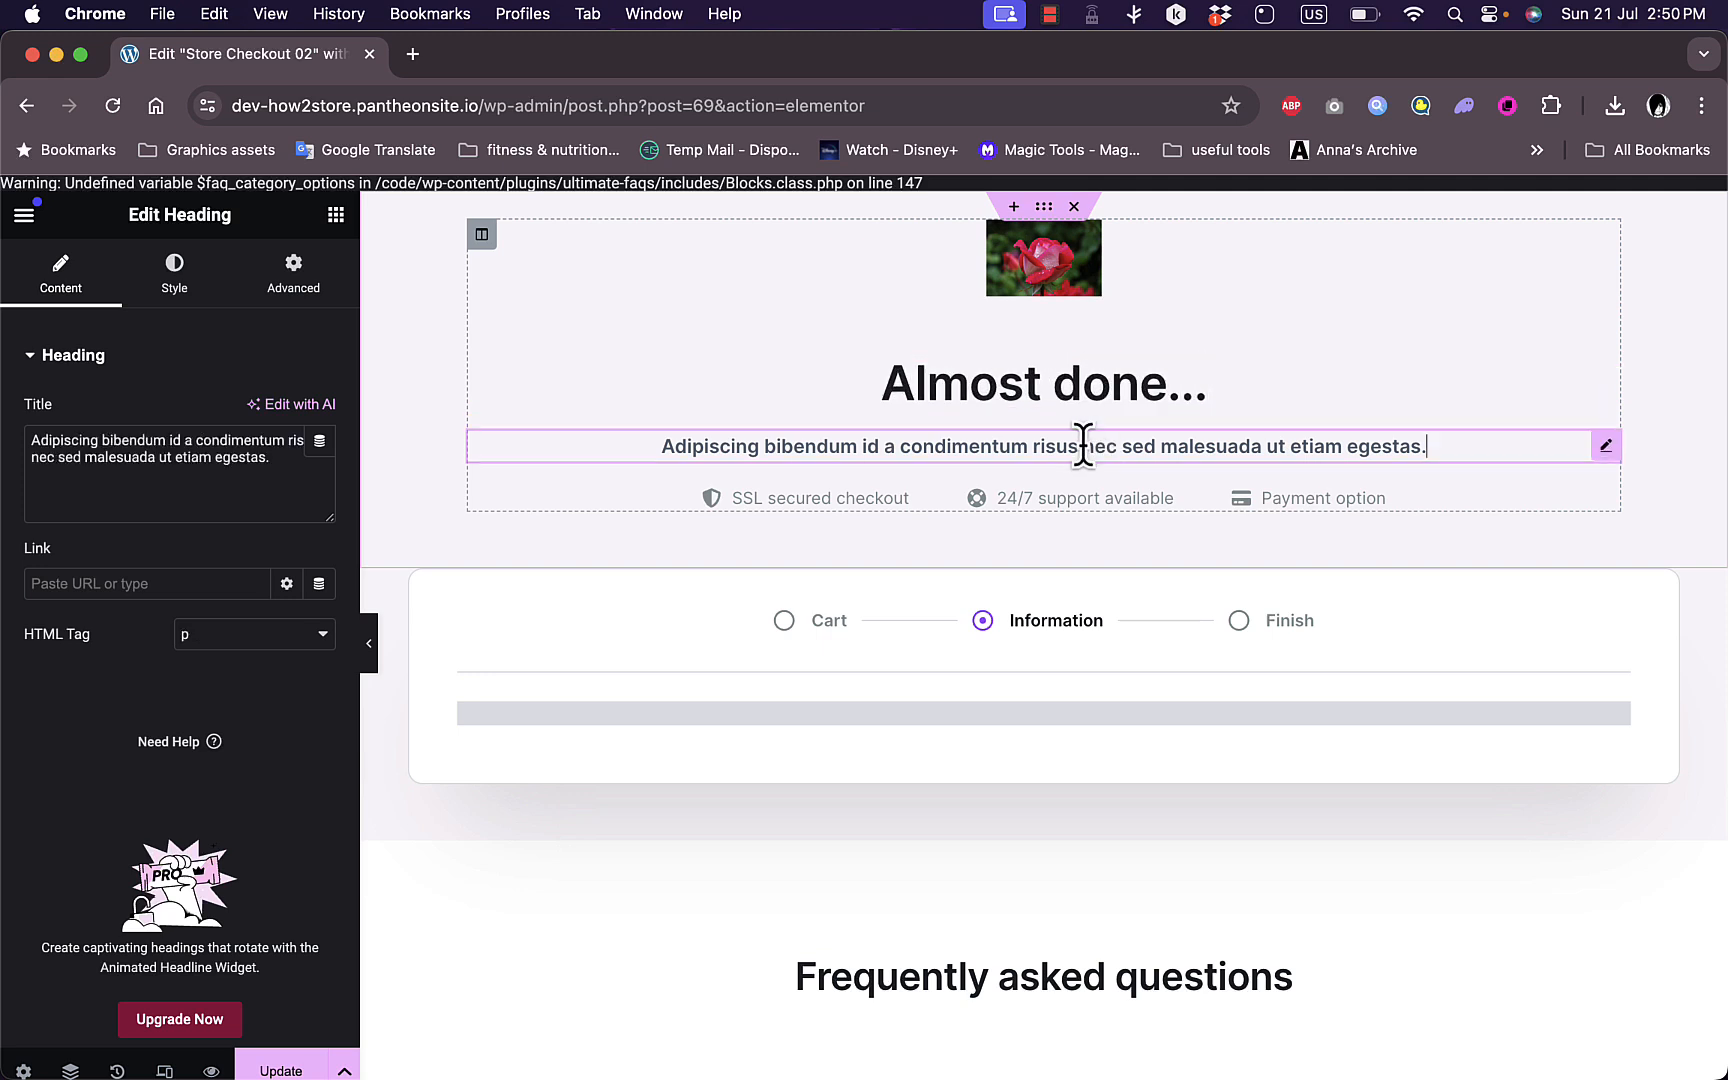
triple_click(1083, 445)
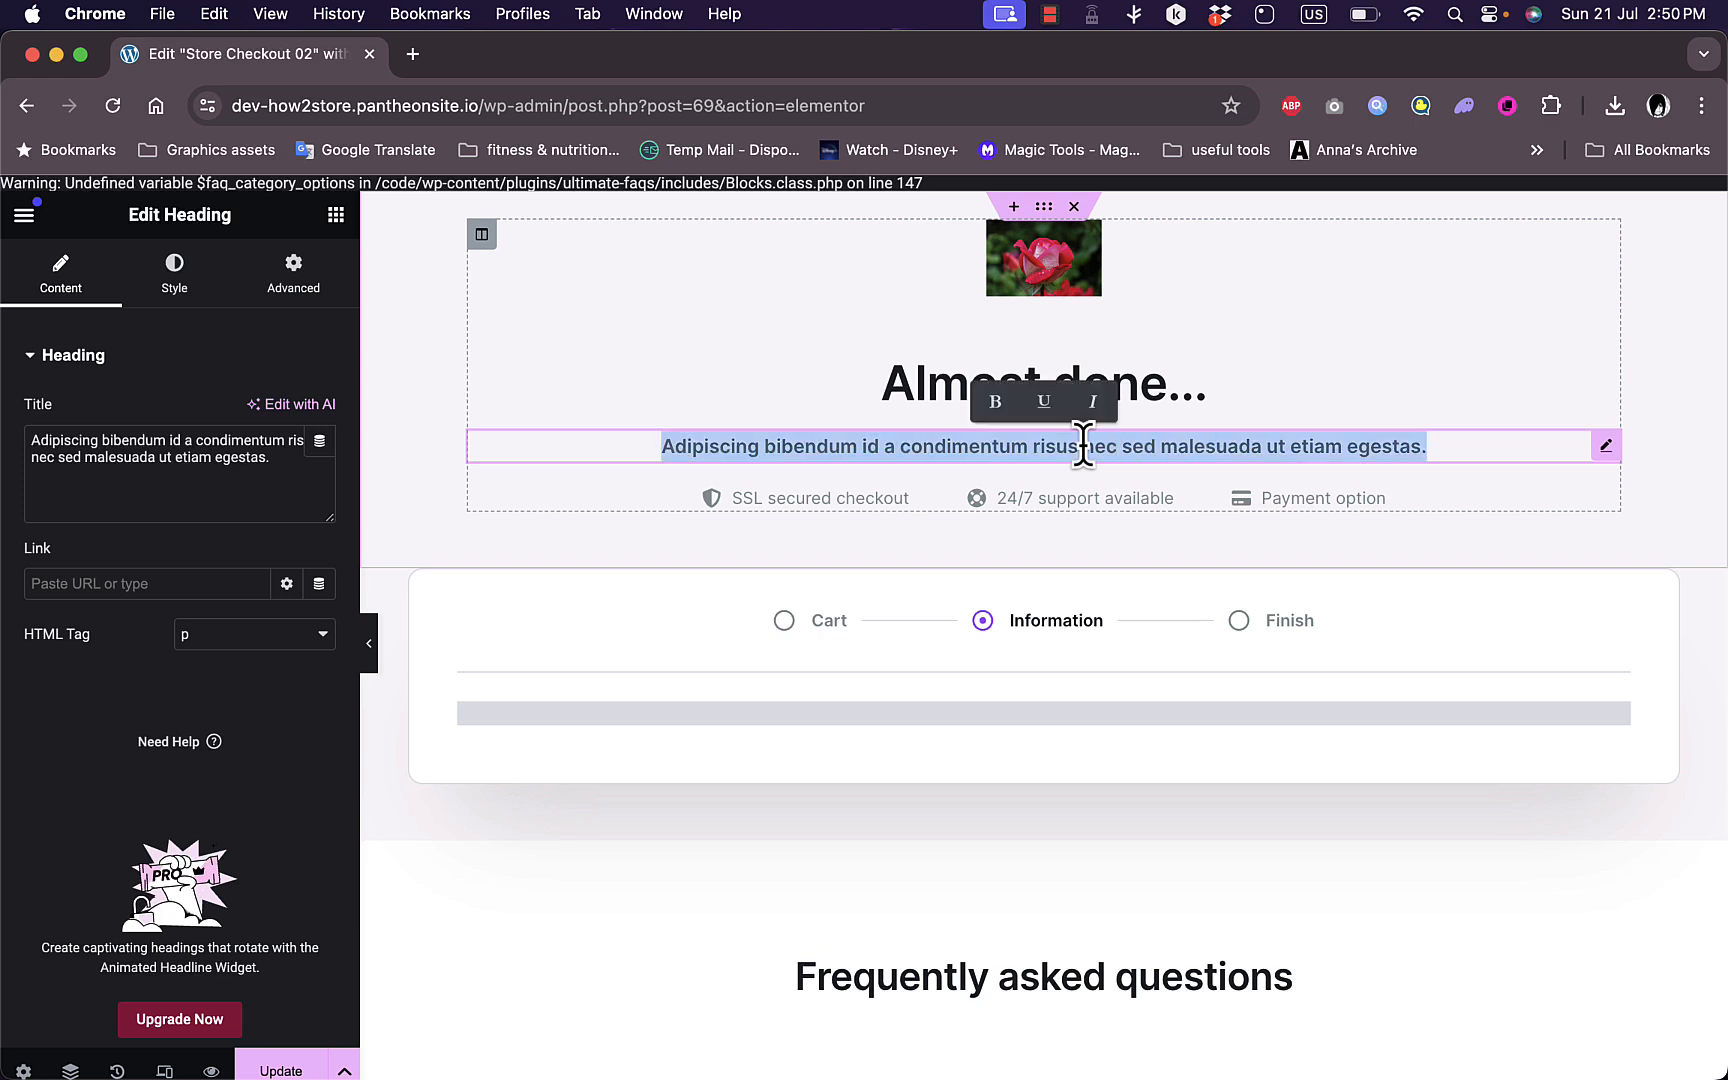
text(enter )
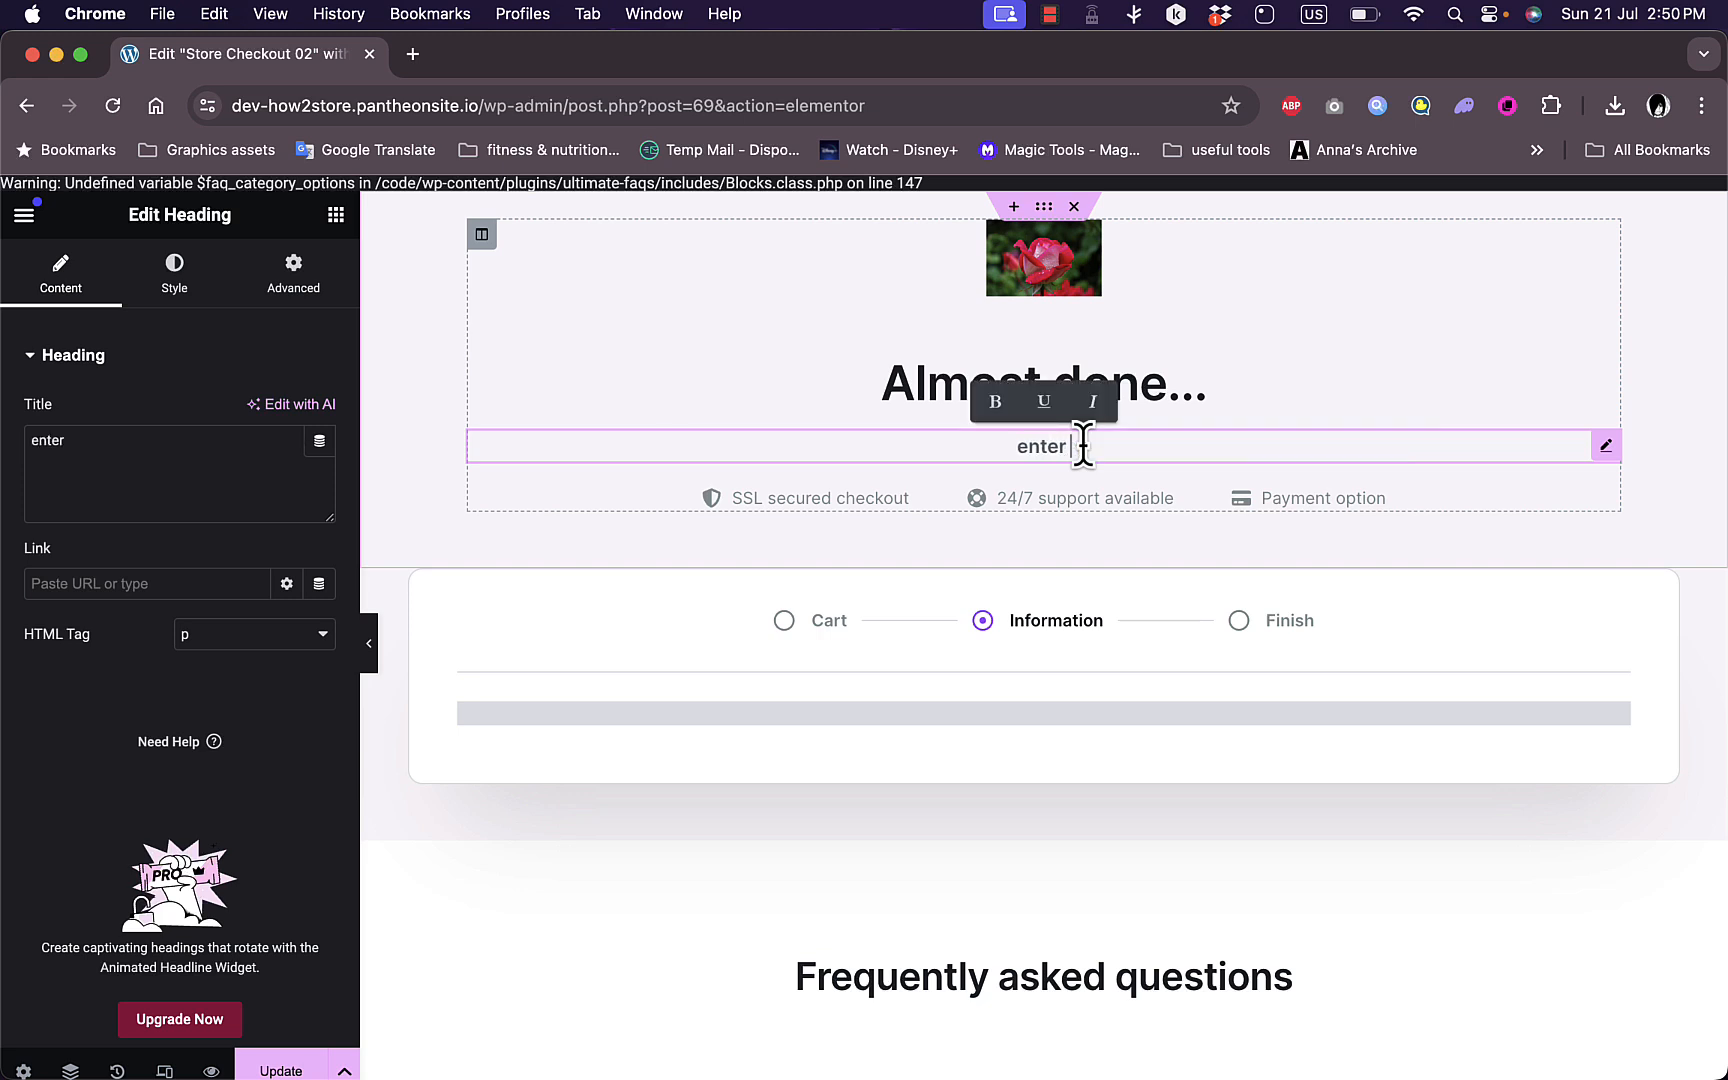
text(your inf)
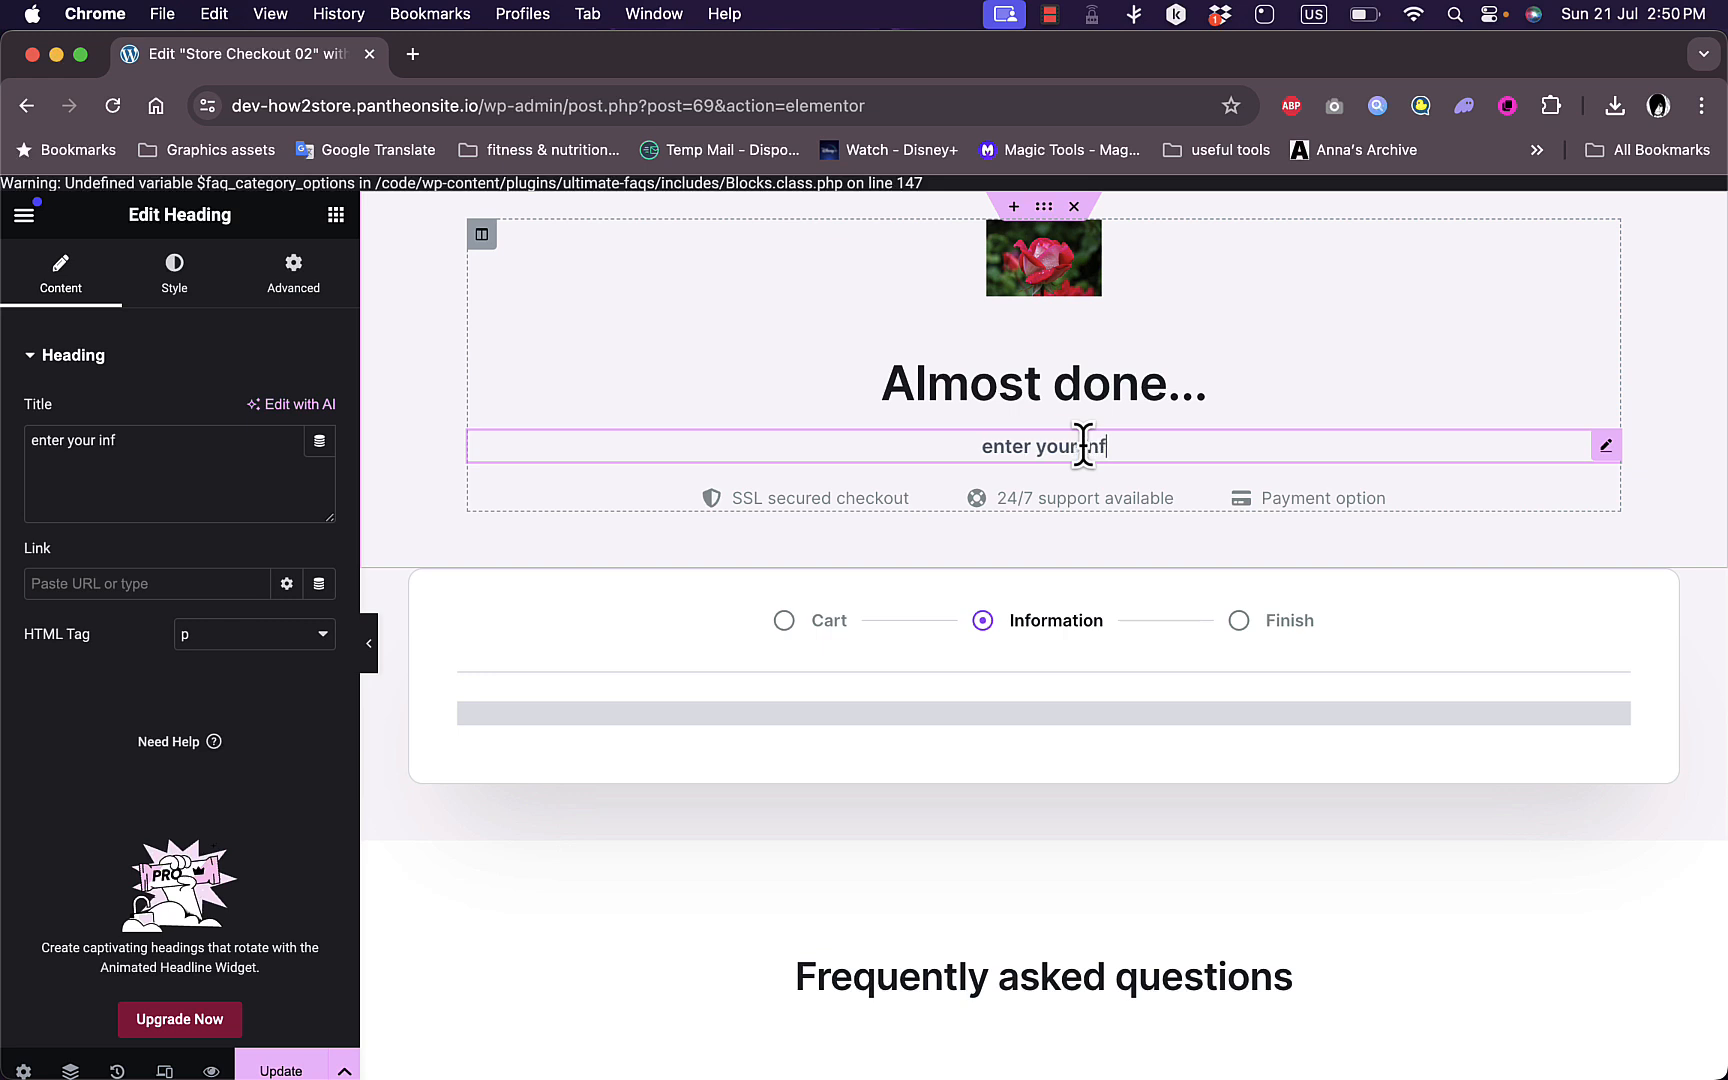
text(ormation to finish )
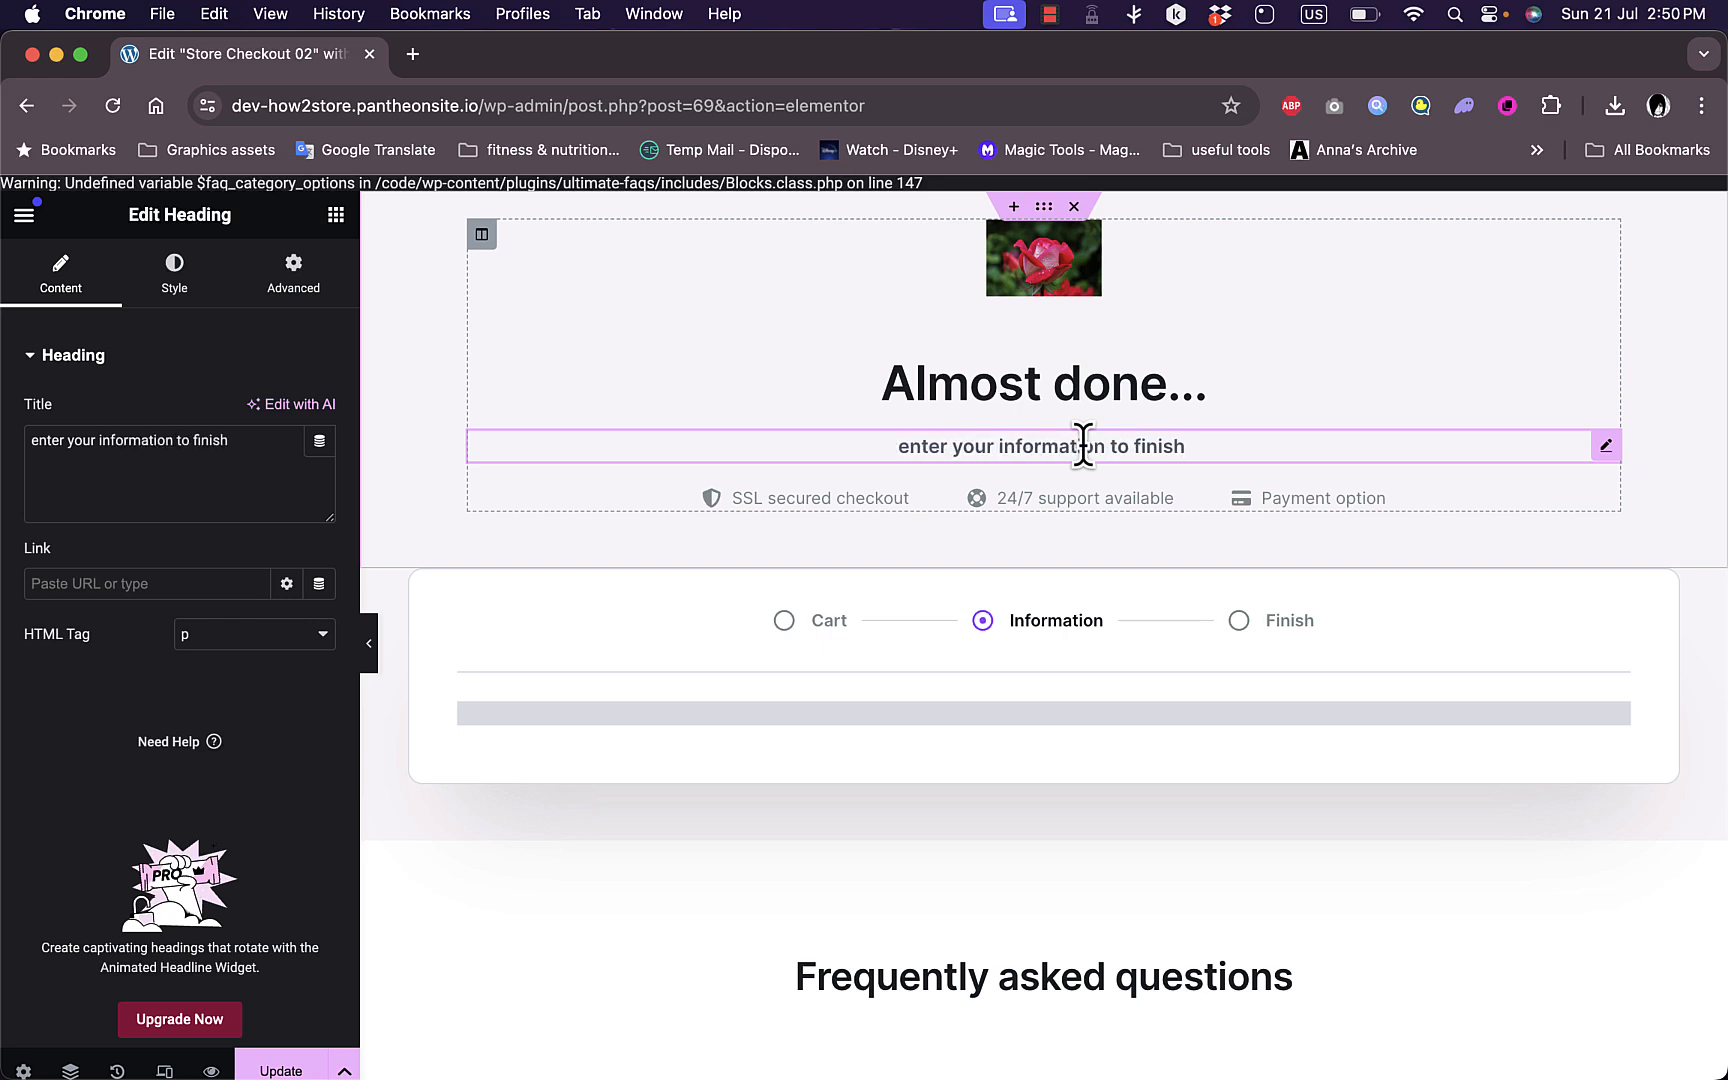
text(the pu)
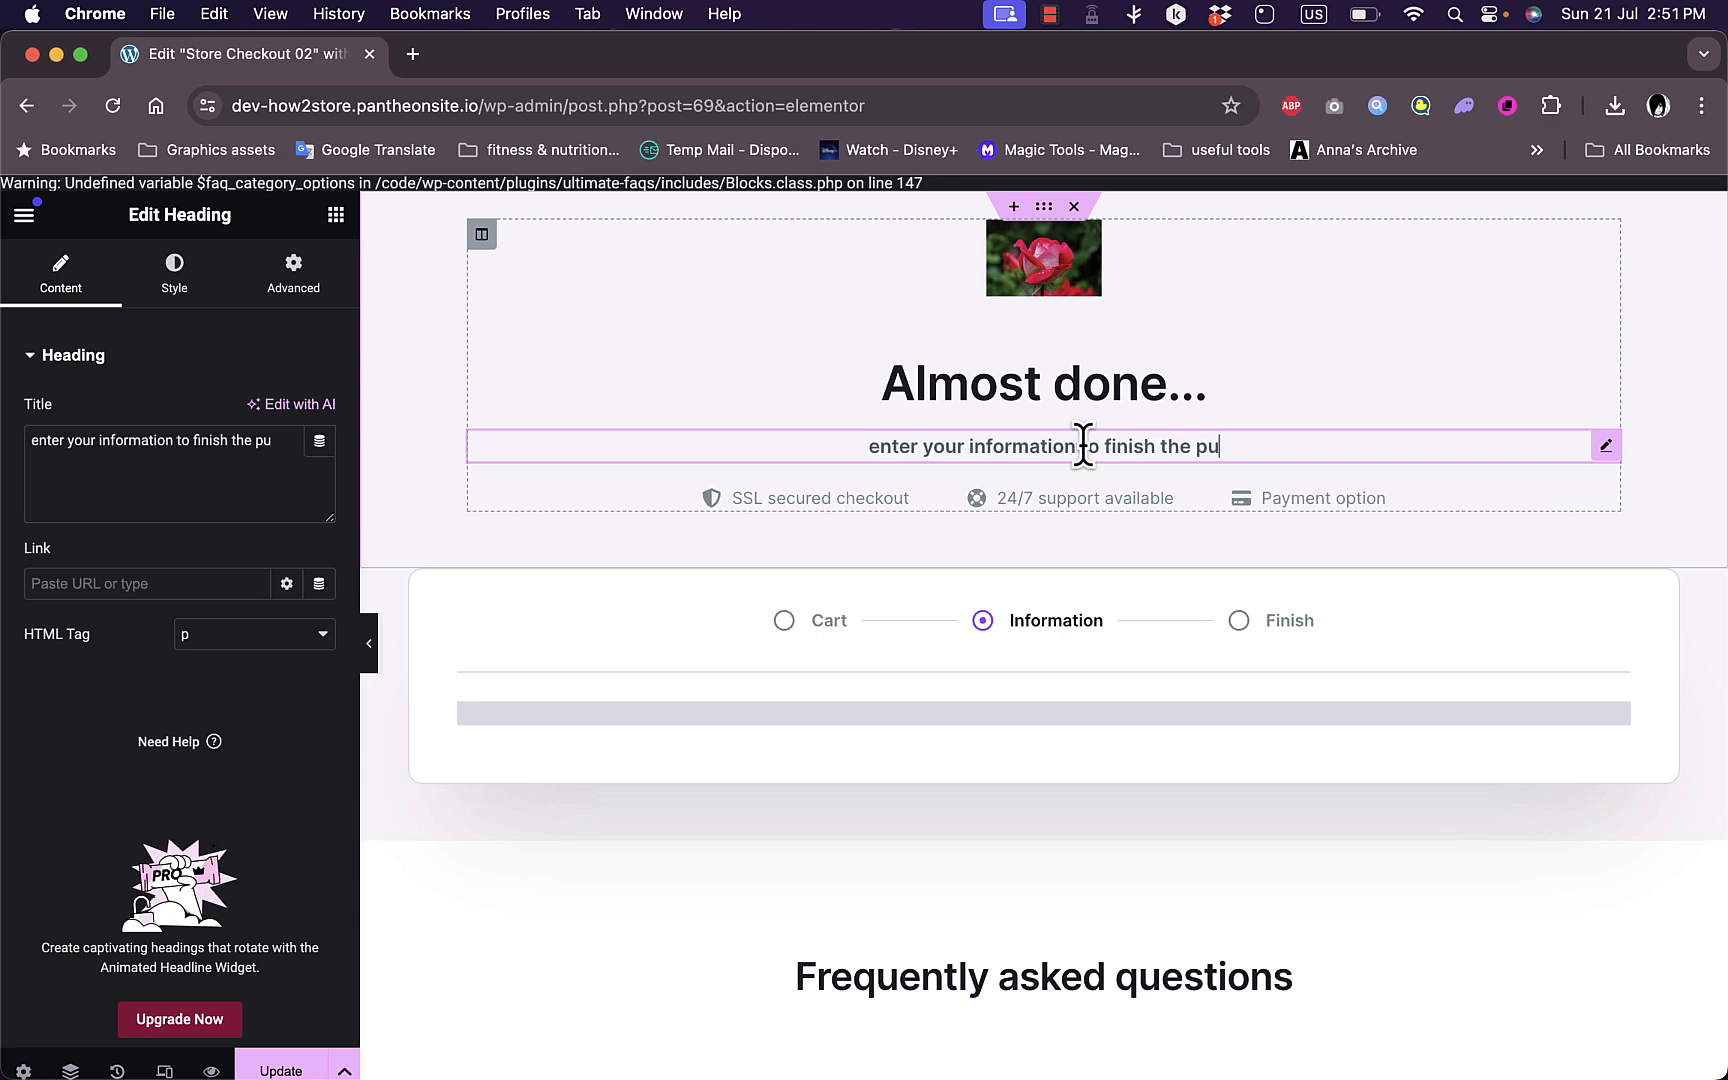
text(rchase)
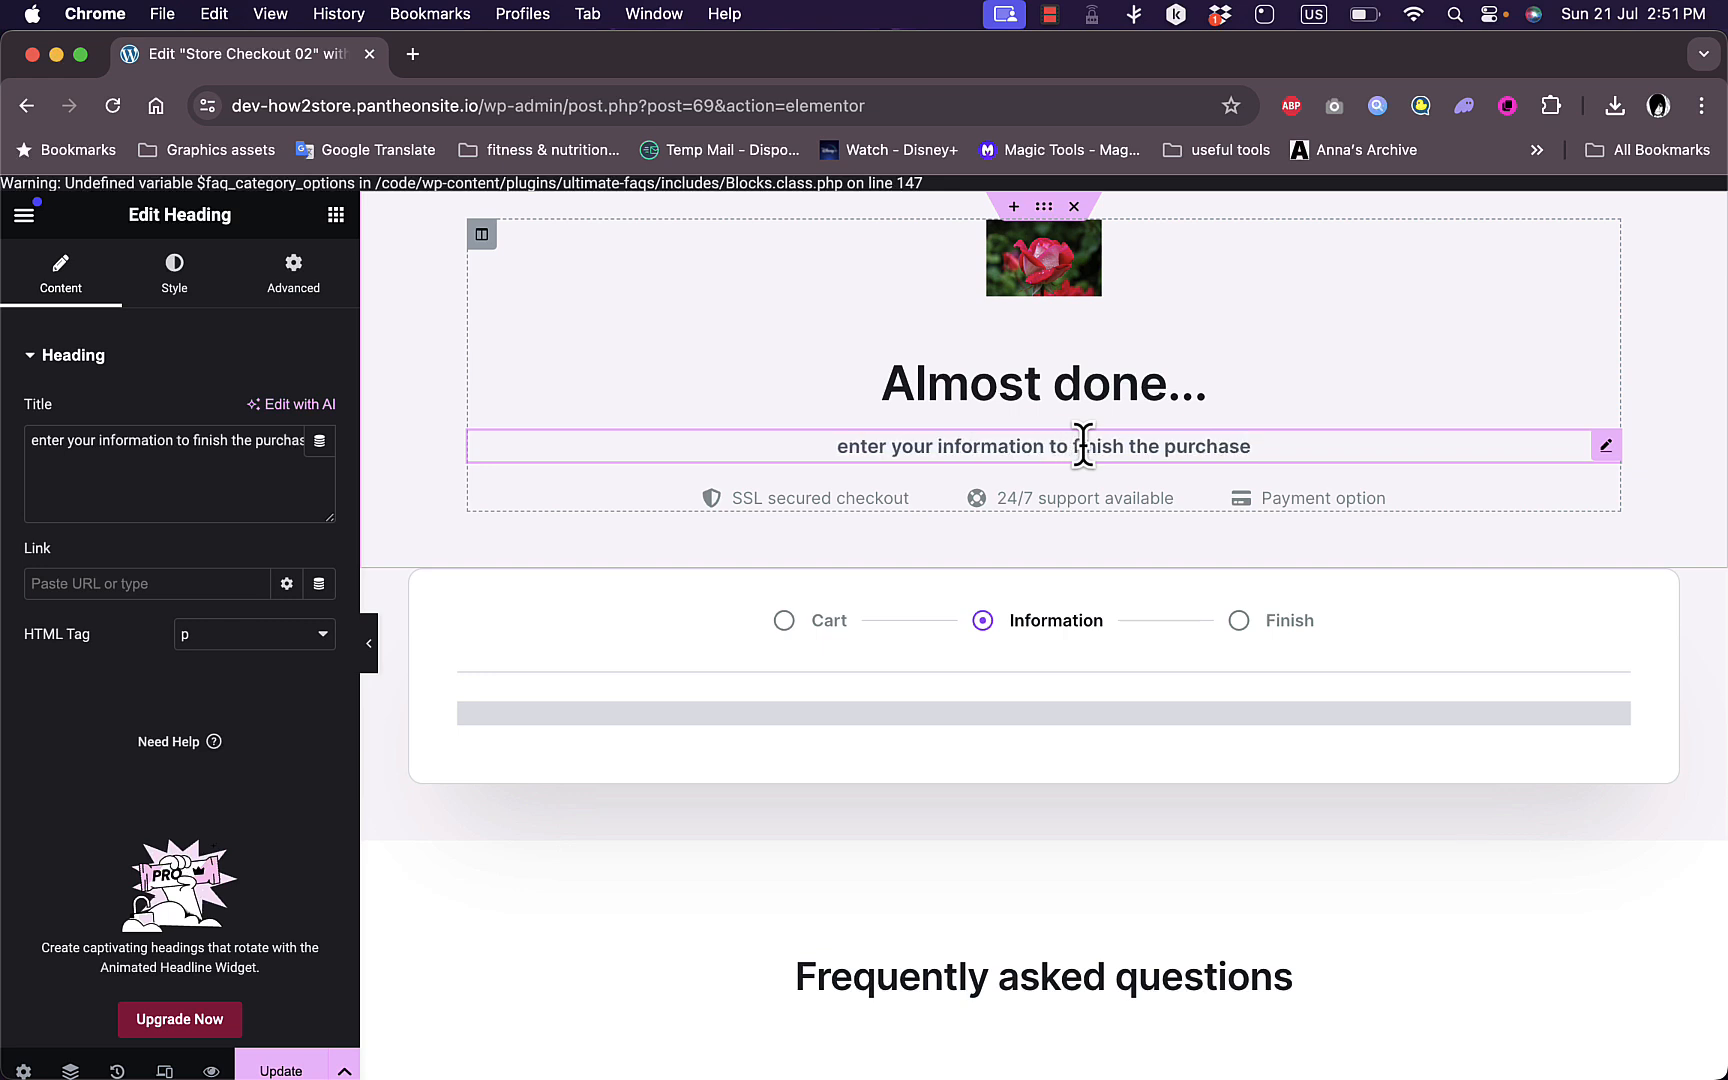
Shorten the text of the "Payment option" item in the header's icon list to "Payment"
click(831, 500)
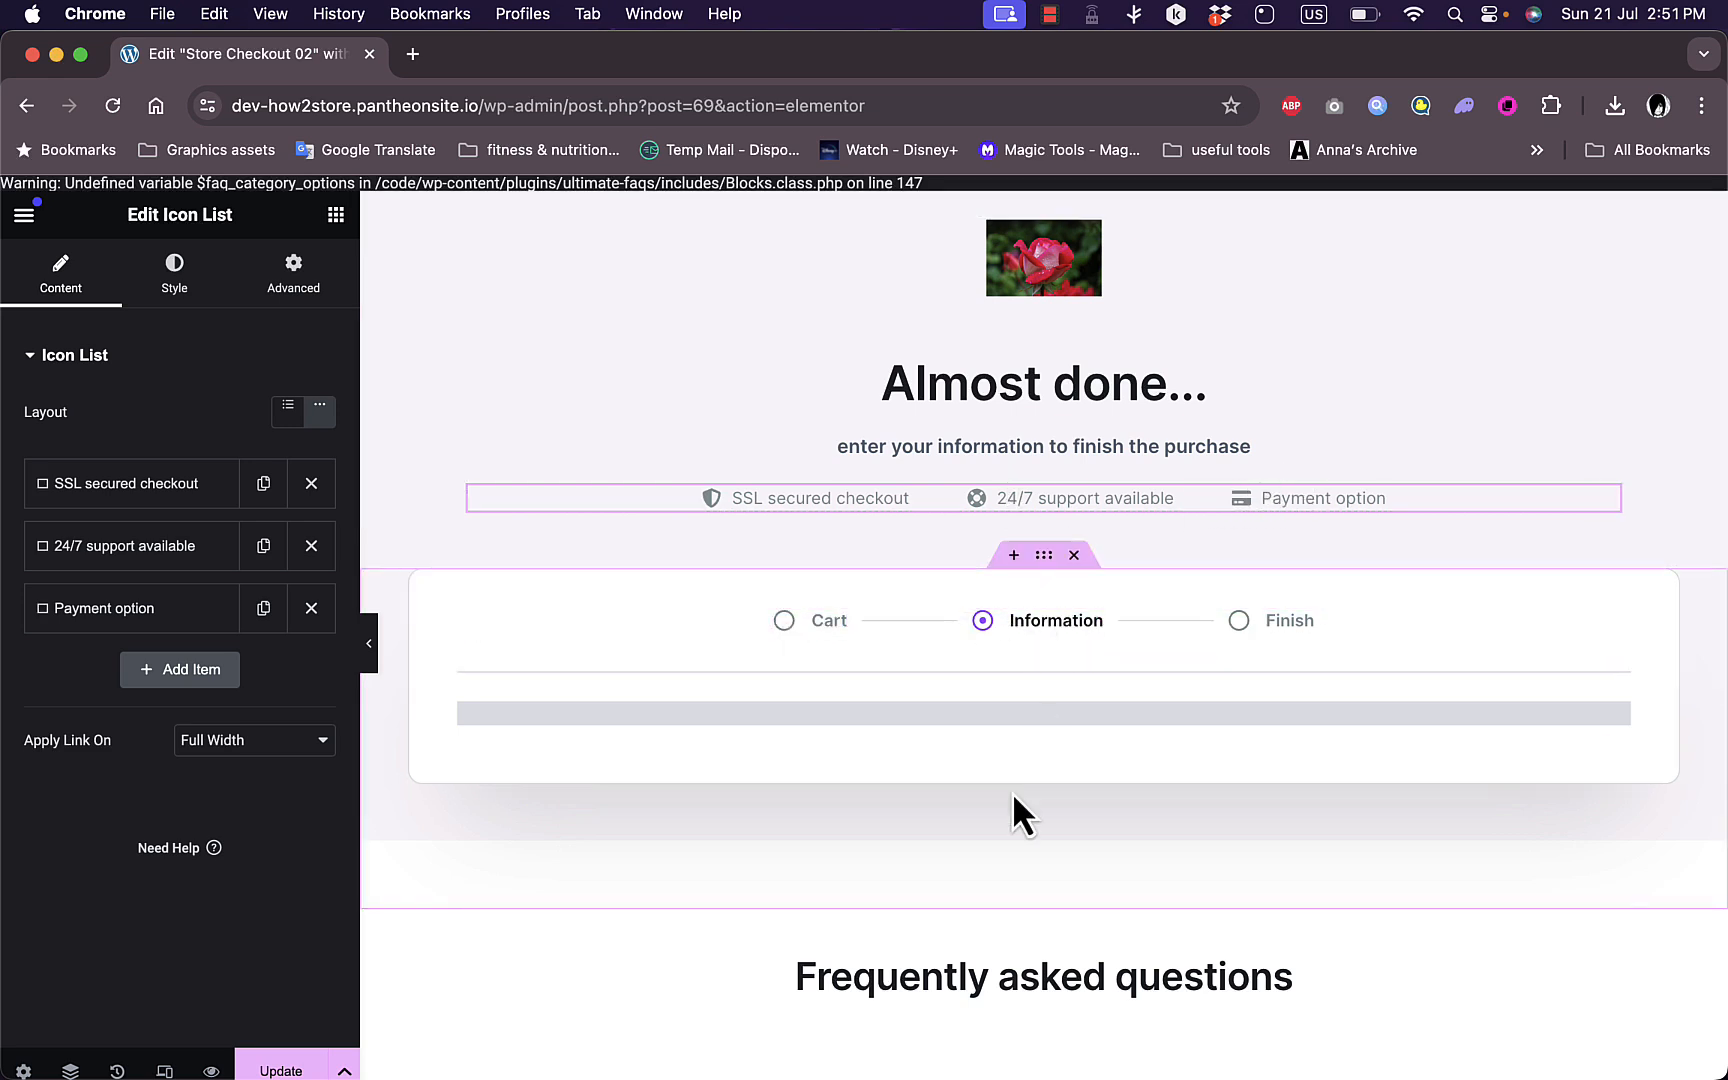
scroll(1013, 792, down, 3)
scroll(1013, 792, down, 5)
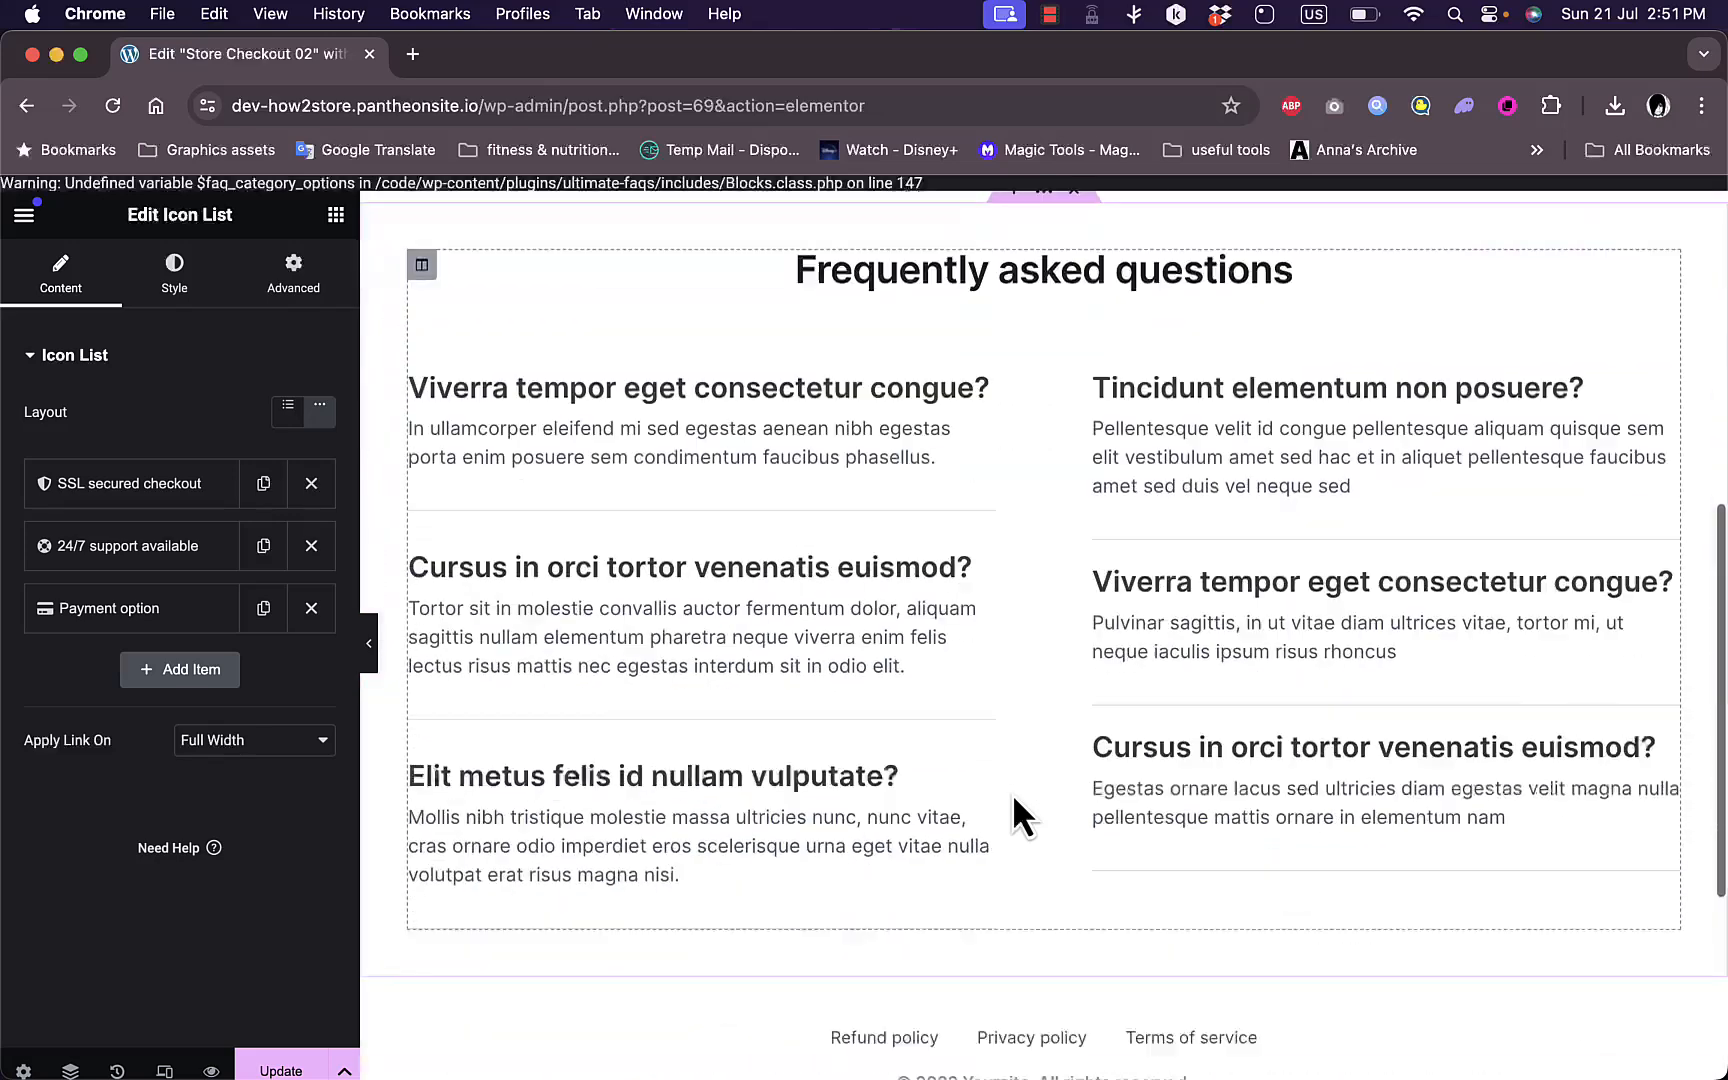
scroll(1013, 792, up, 7)
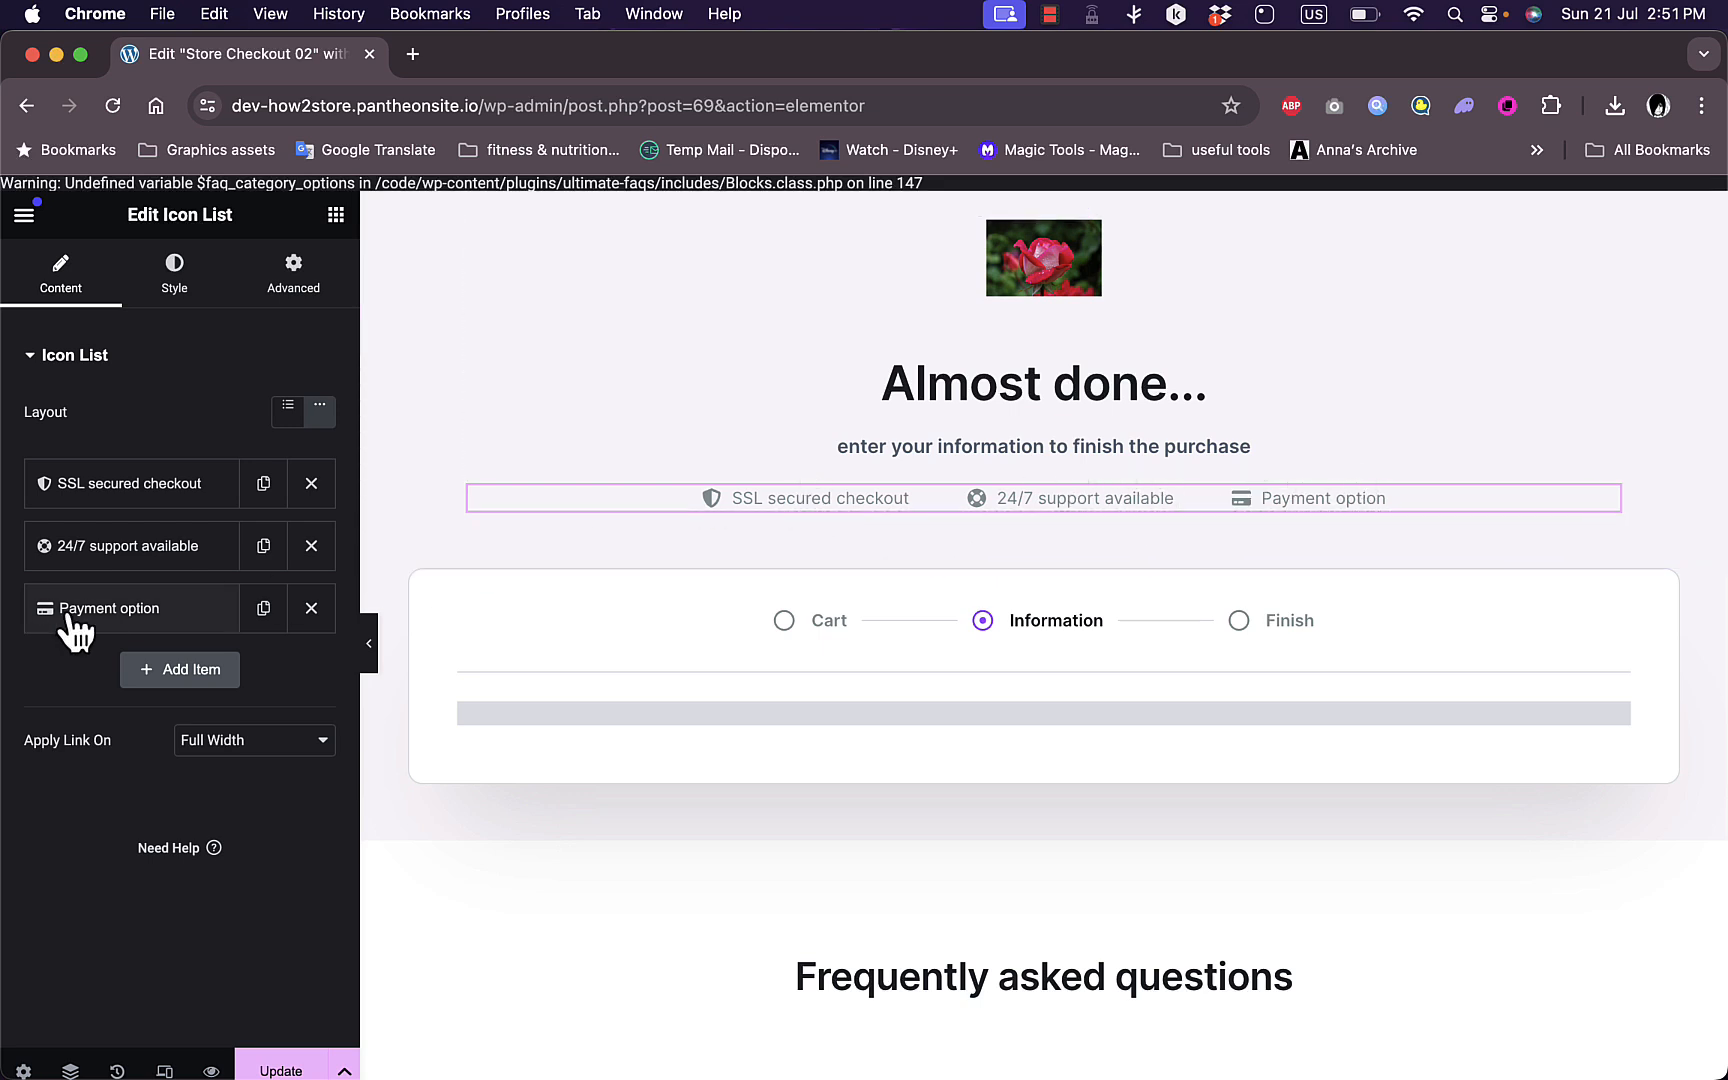
click(108, 610)
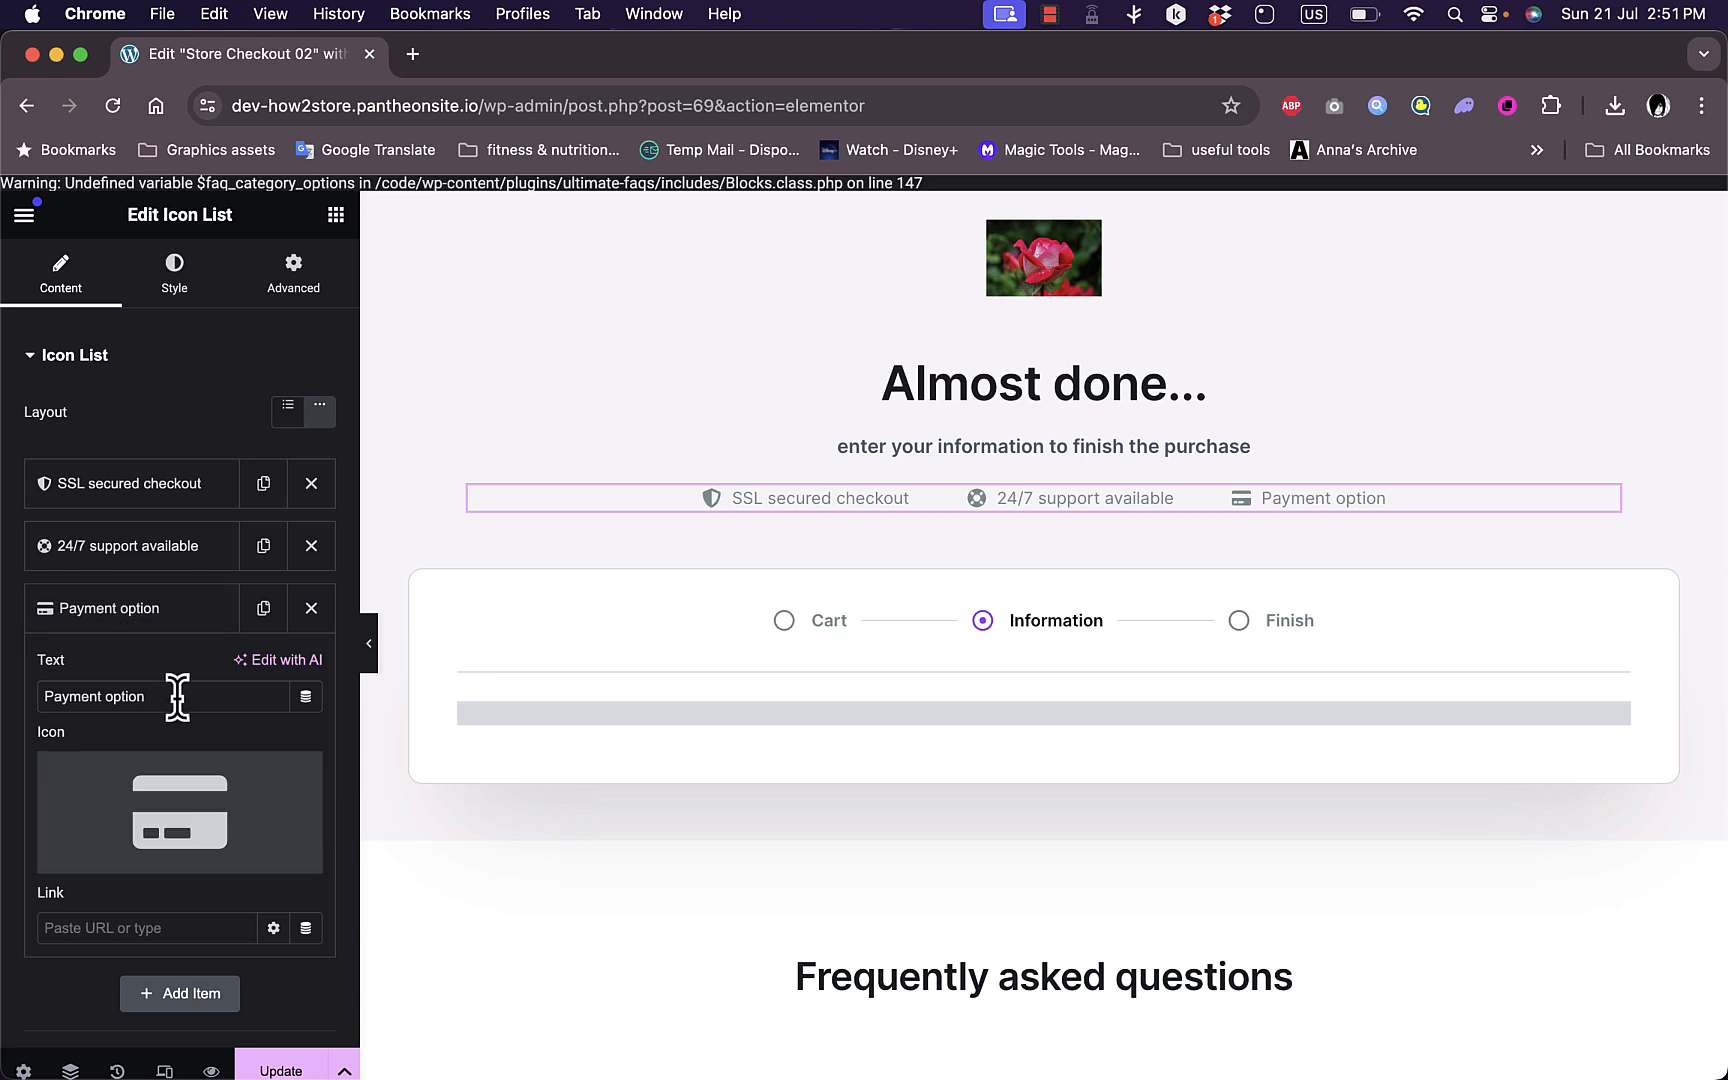
key(BackSpace)
key(BackSpace)
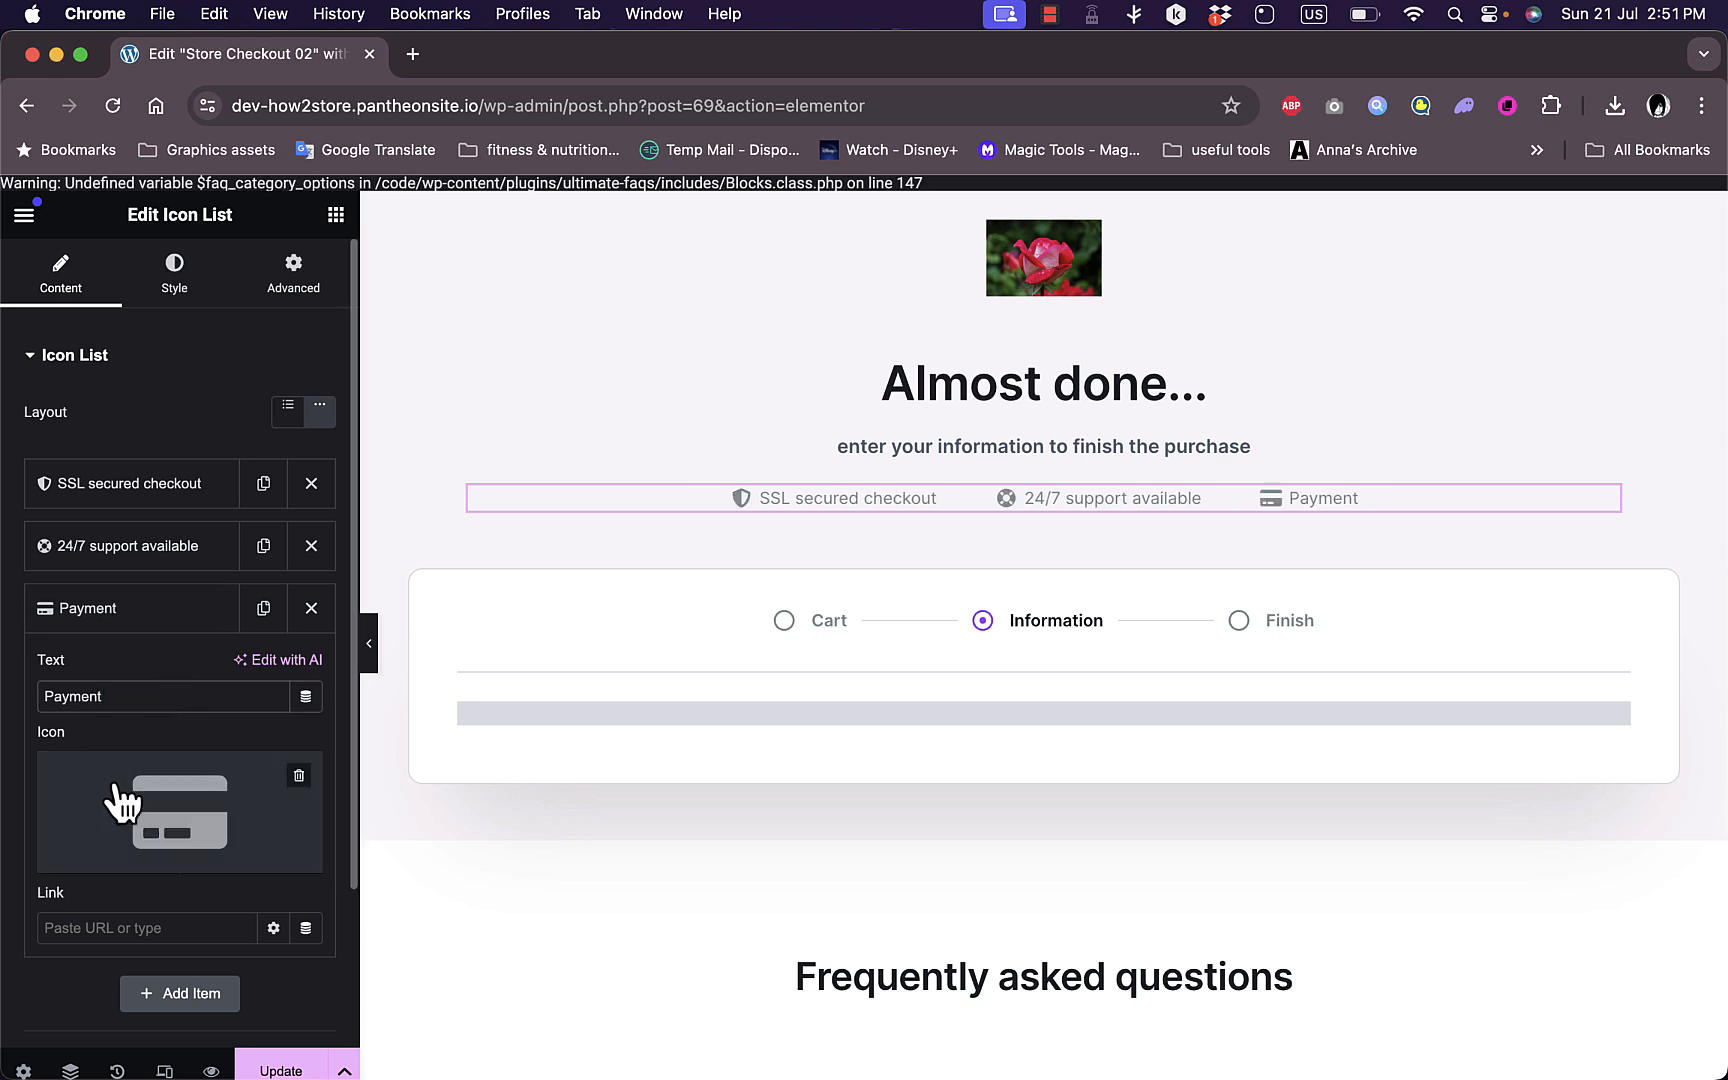
mouse_move(153, 792)
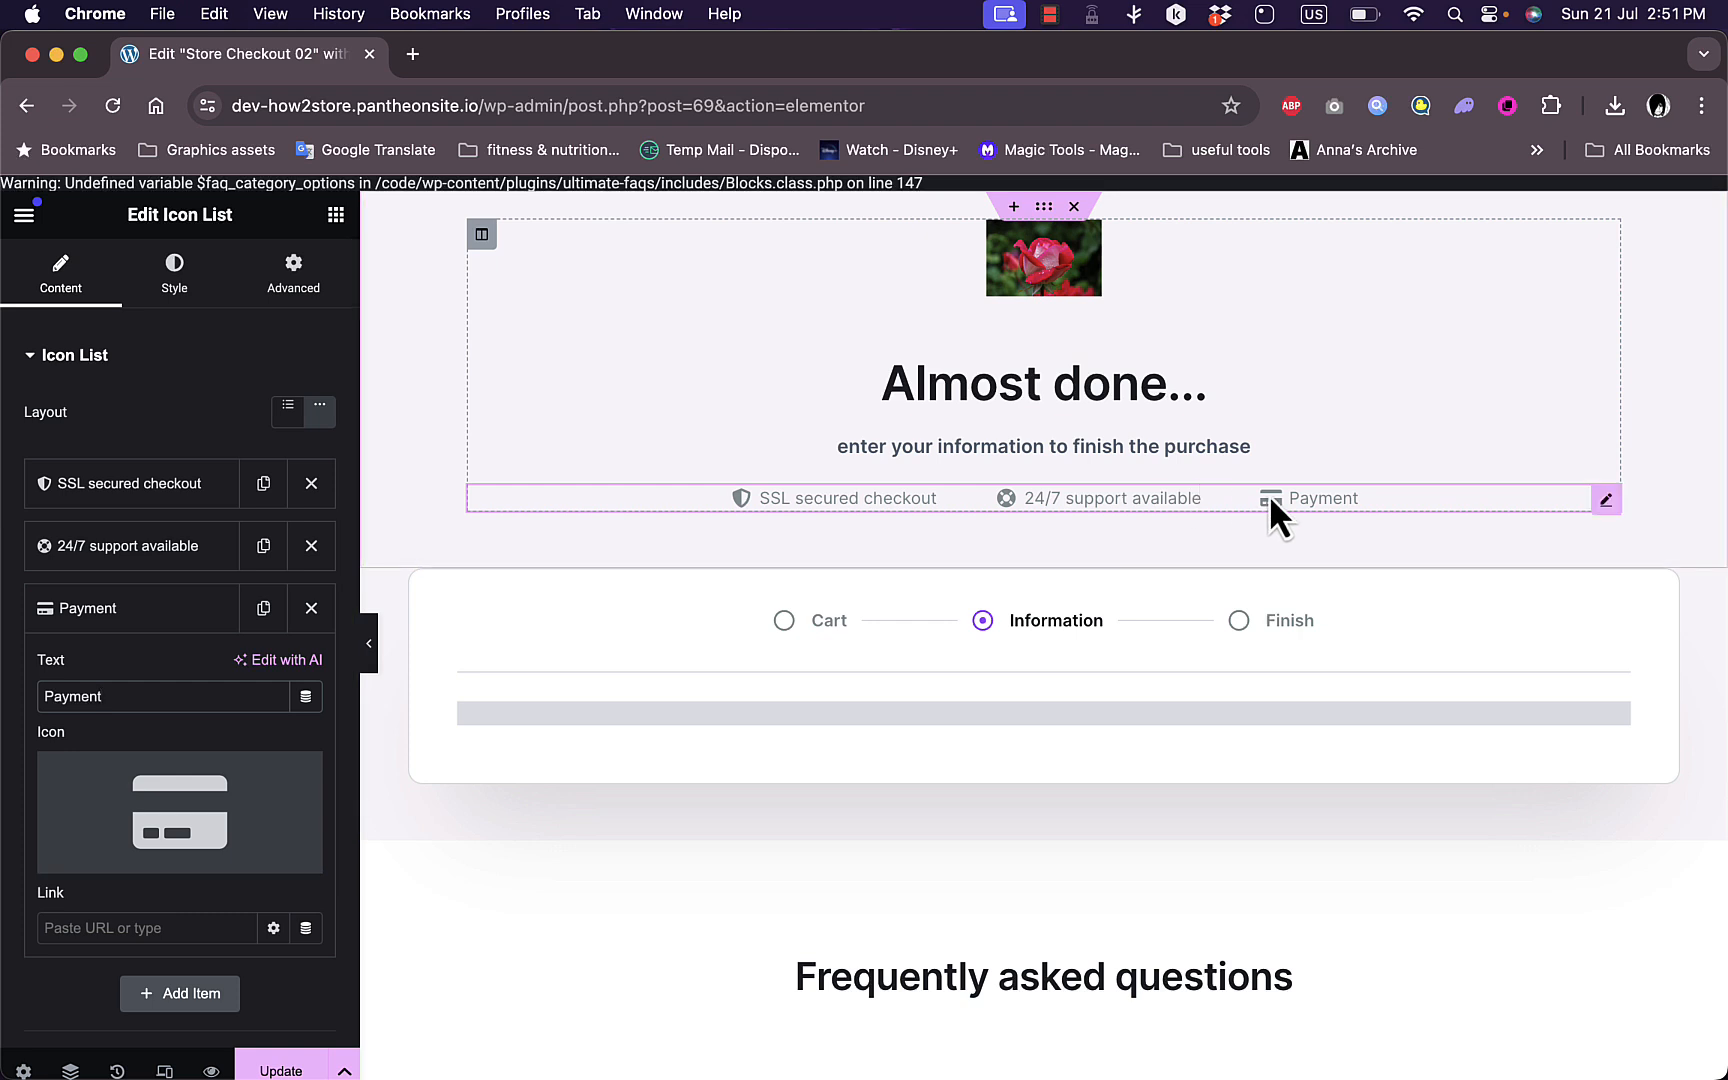
Review the "SSL secured checkout" item's settings and add a fourth item to the header's icon list
click(156, 495)
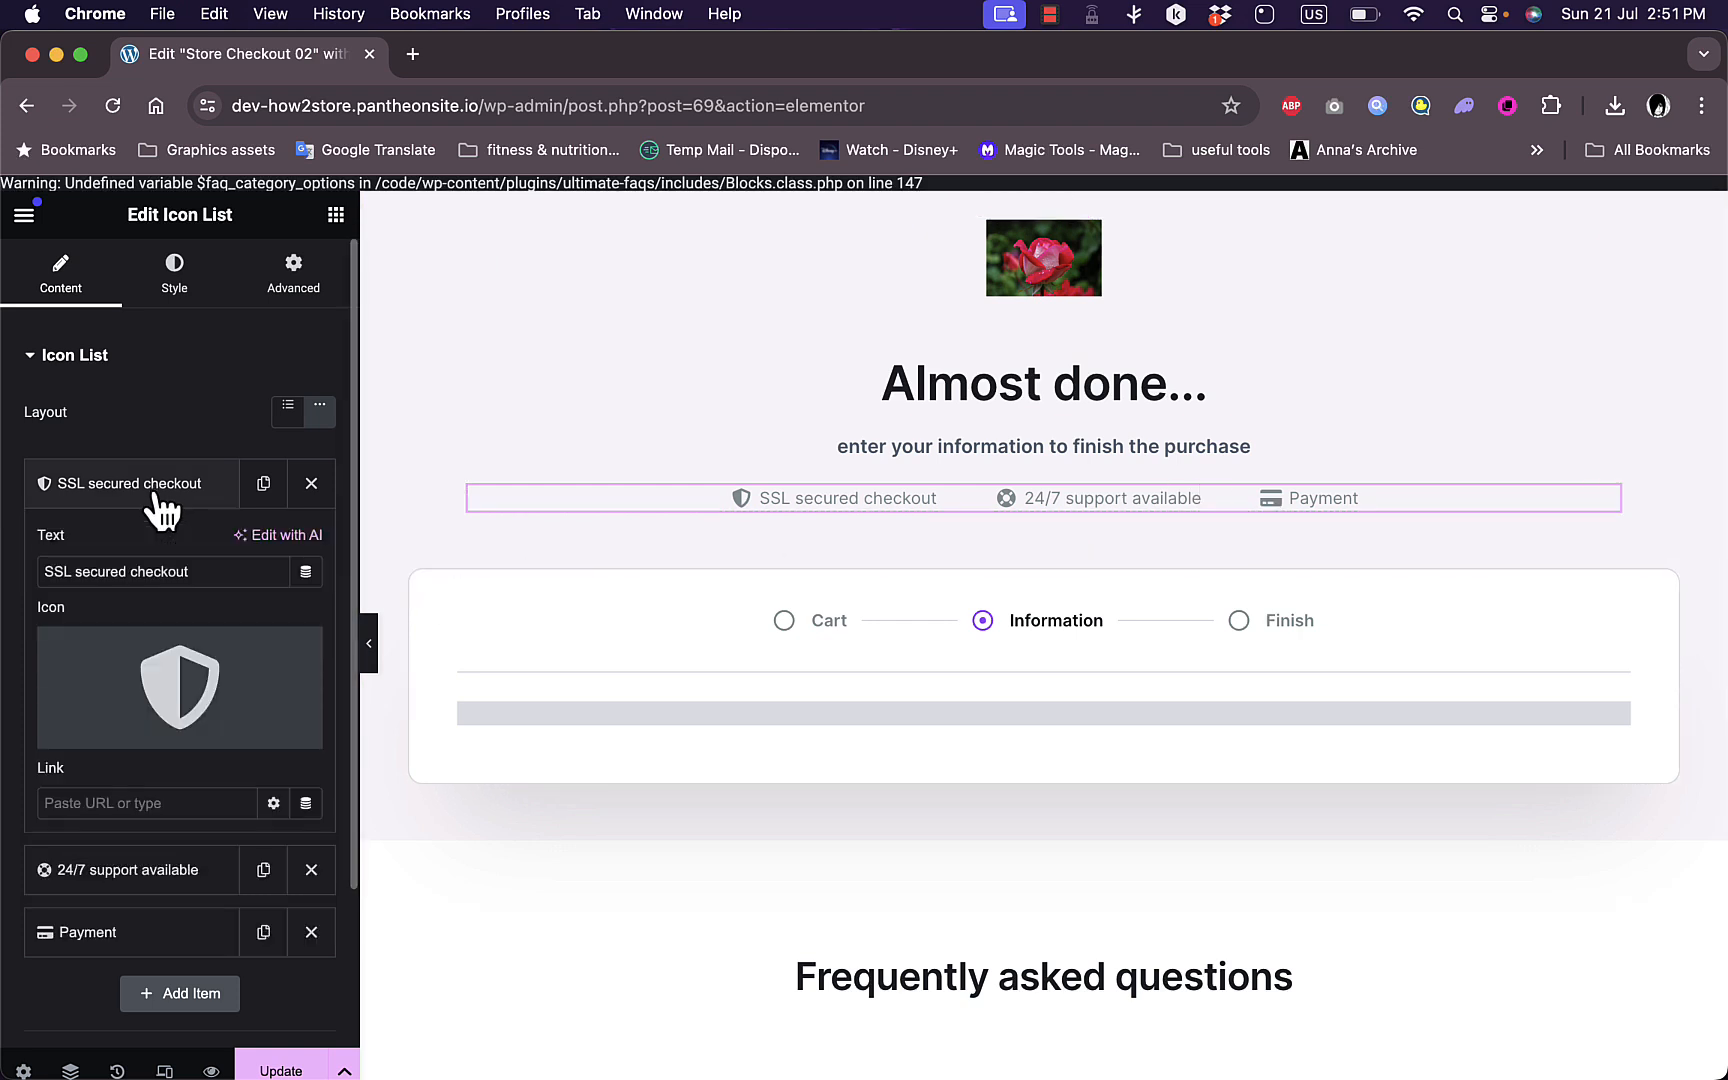
scroll(171, 600, down, 3)
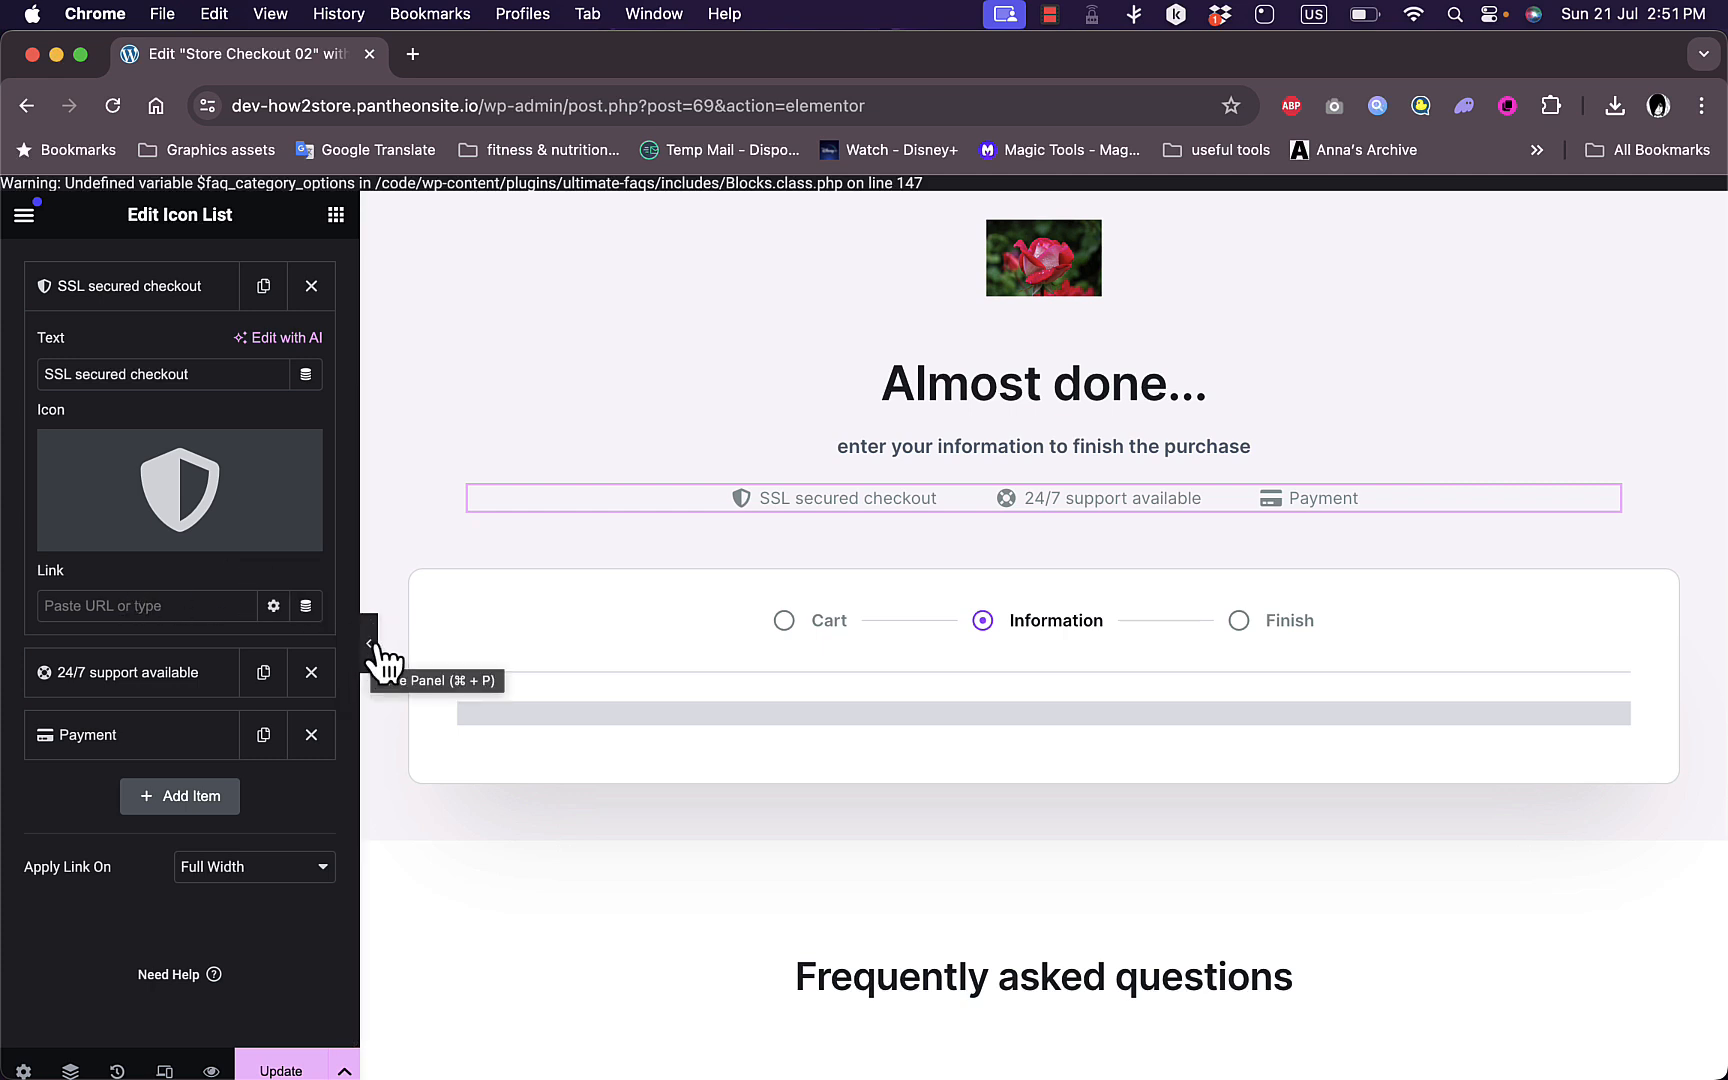
scroll(450, 792, down, 2)
scroll(450, 792, down, 2)
scroll(450, 800, up, 4)
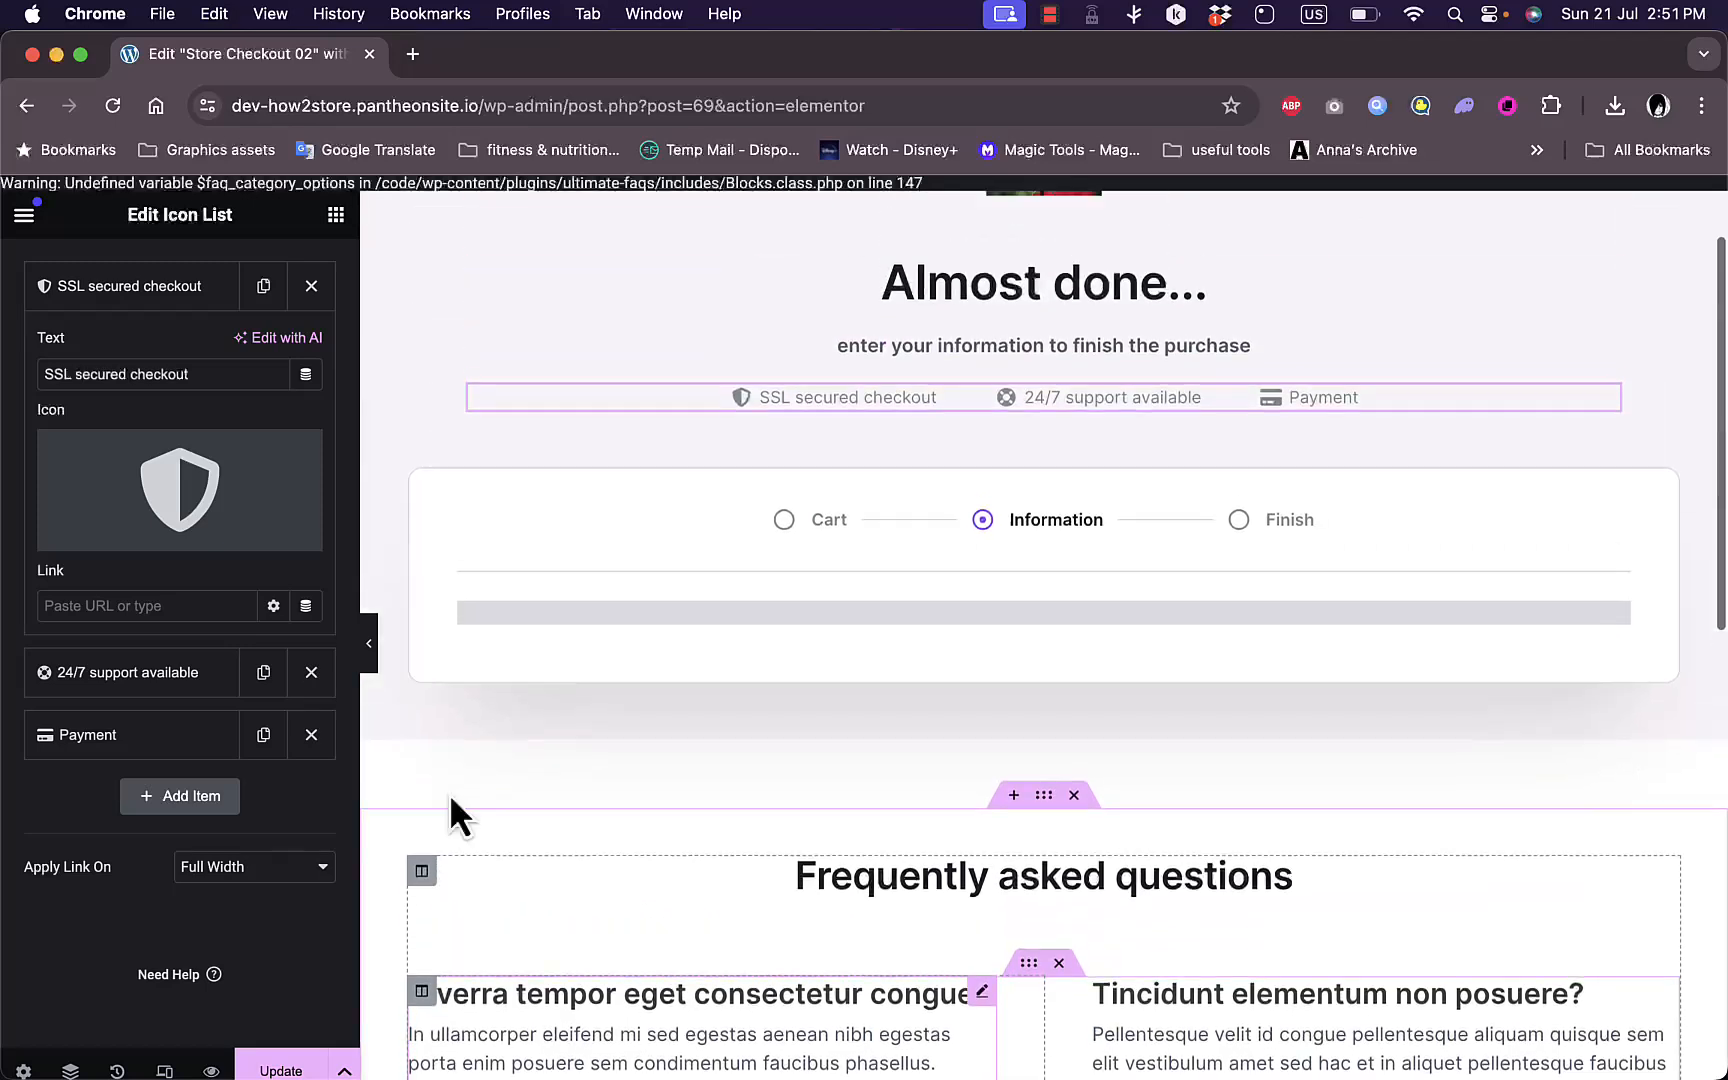
click(175, 797)
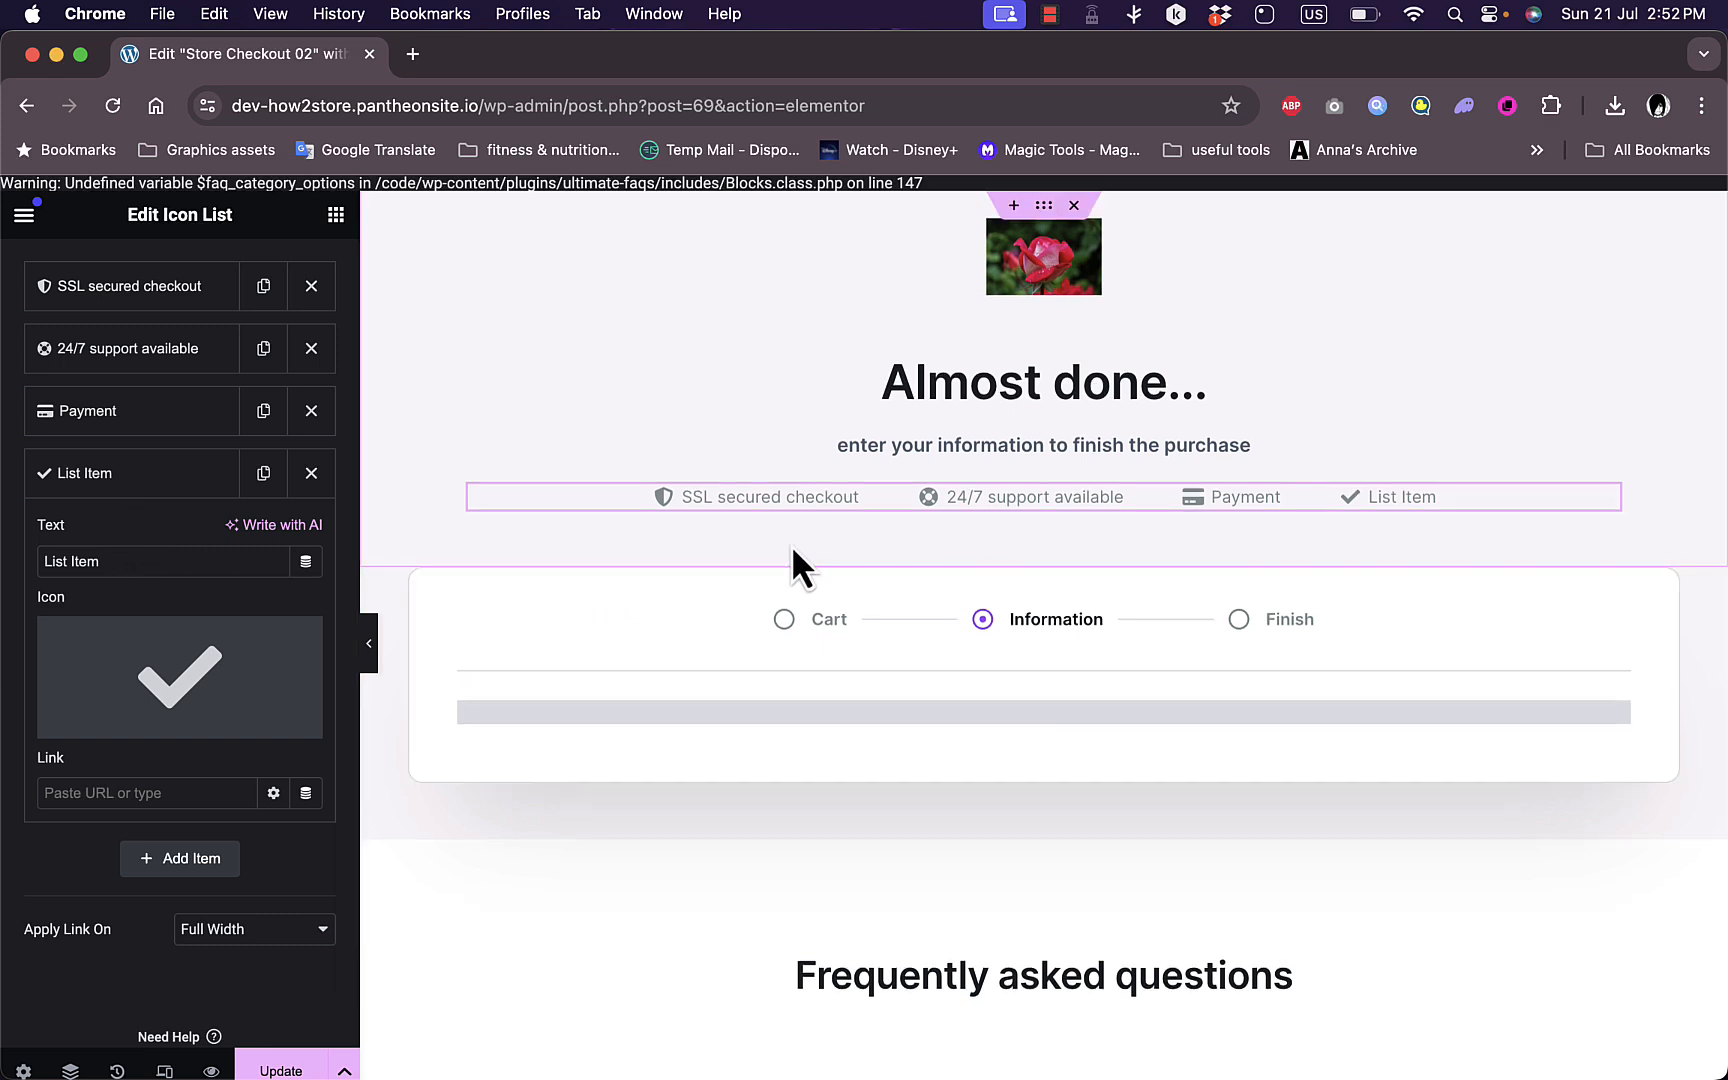
Inspect the settings of the Cart, Information and Finish progress steps
click(803, 618)
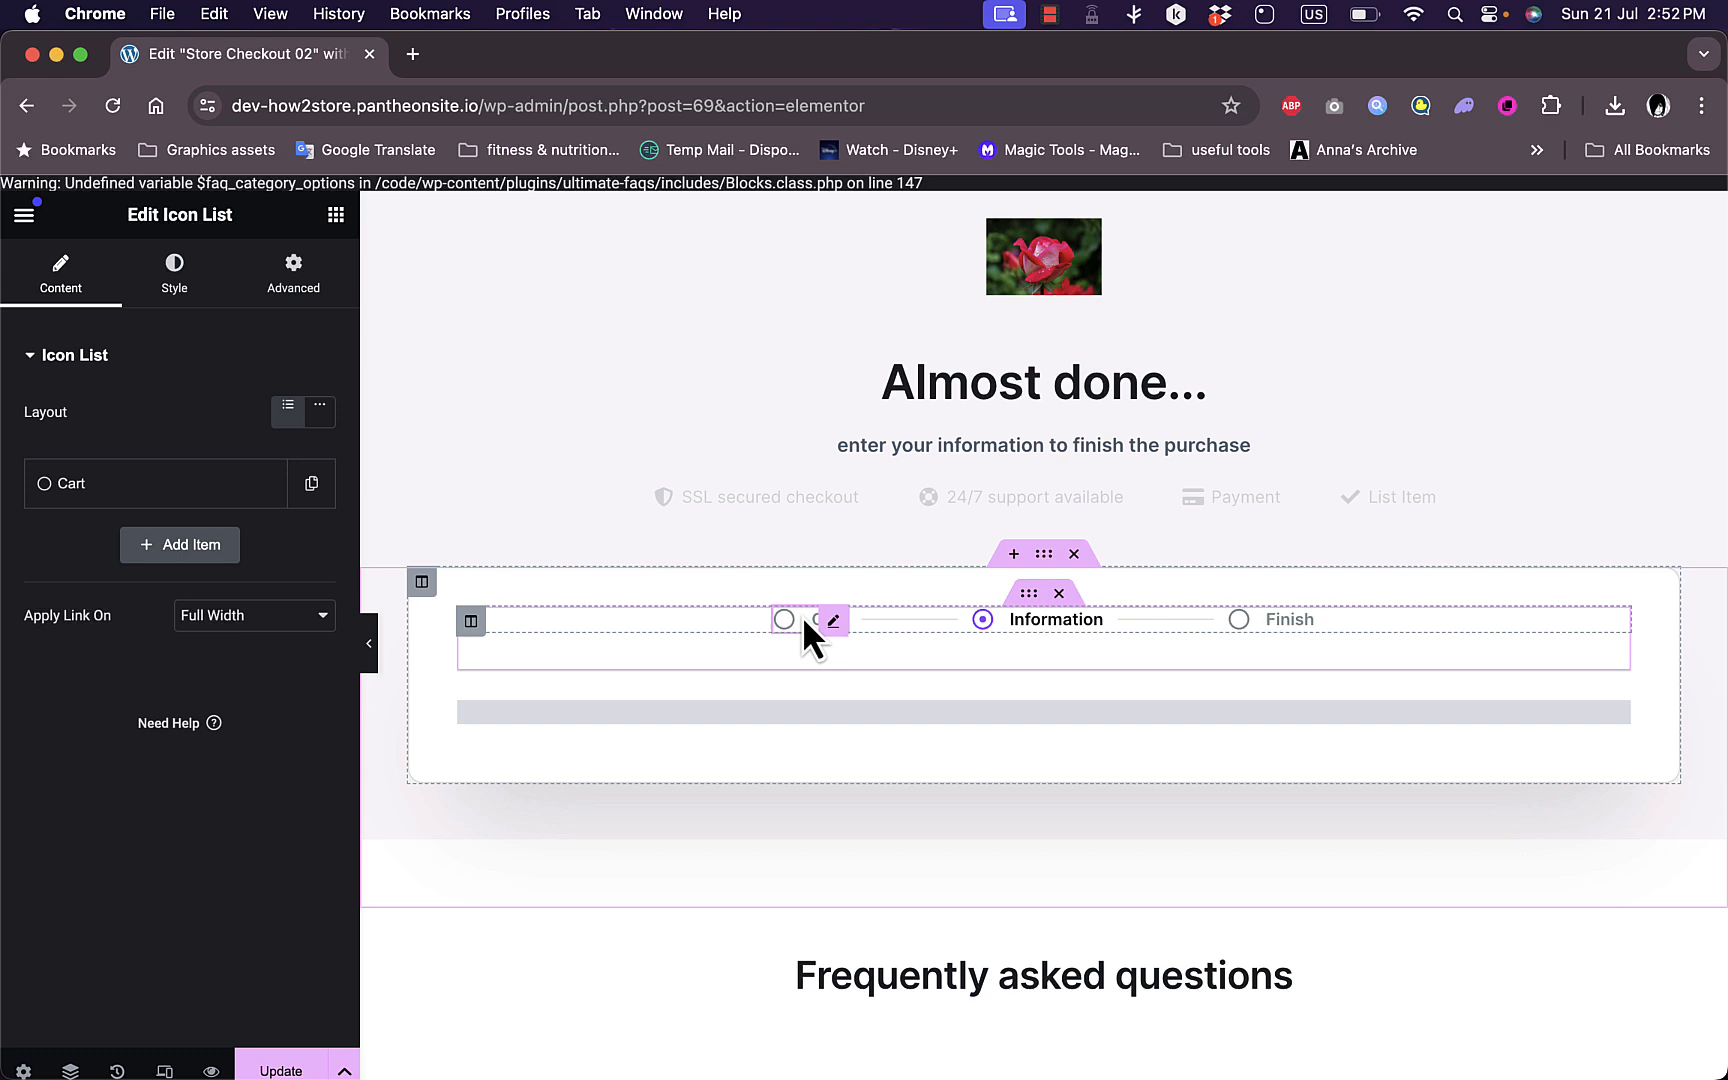
click(1028, 621)
click(1246, 612)
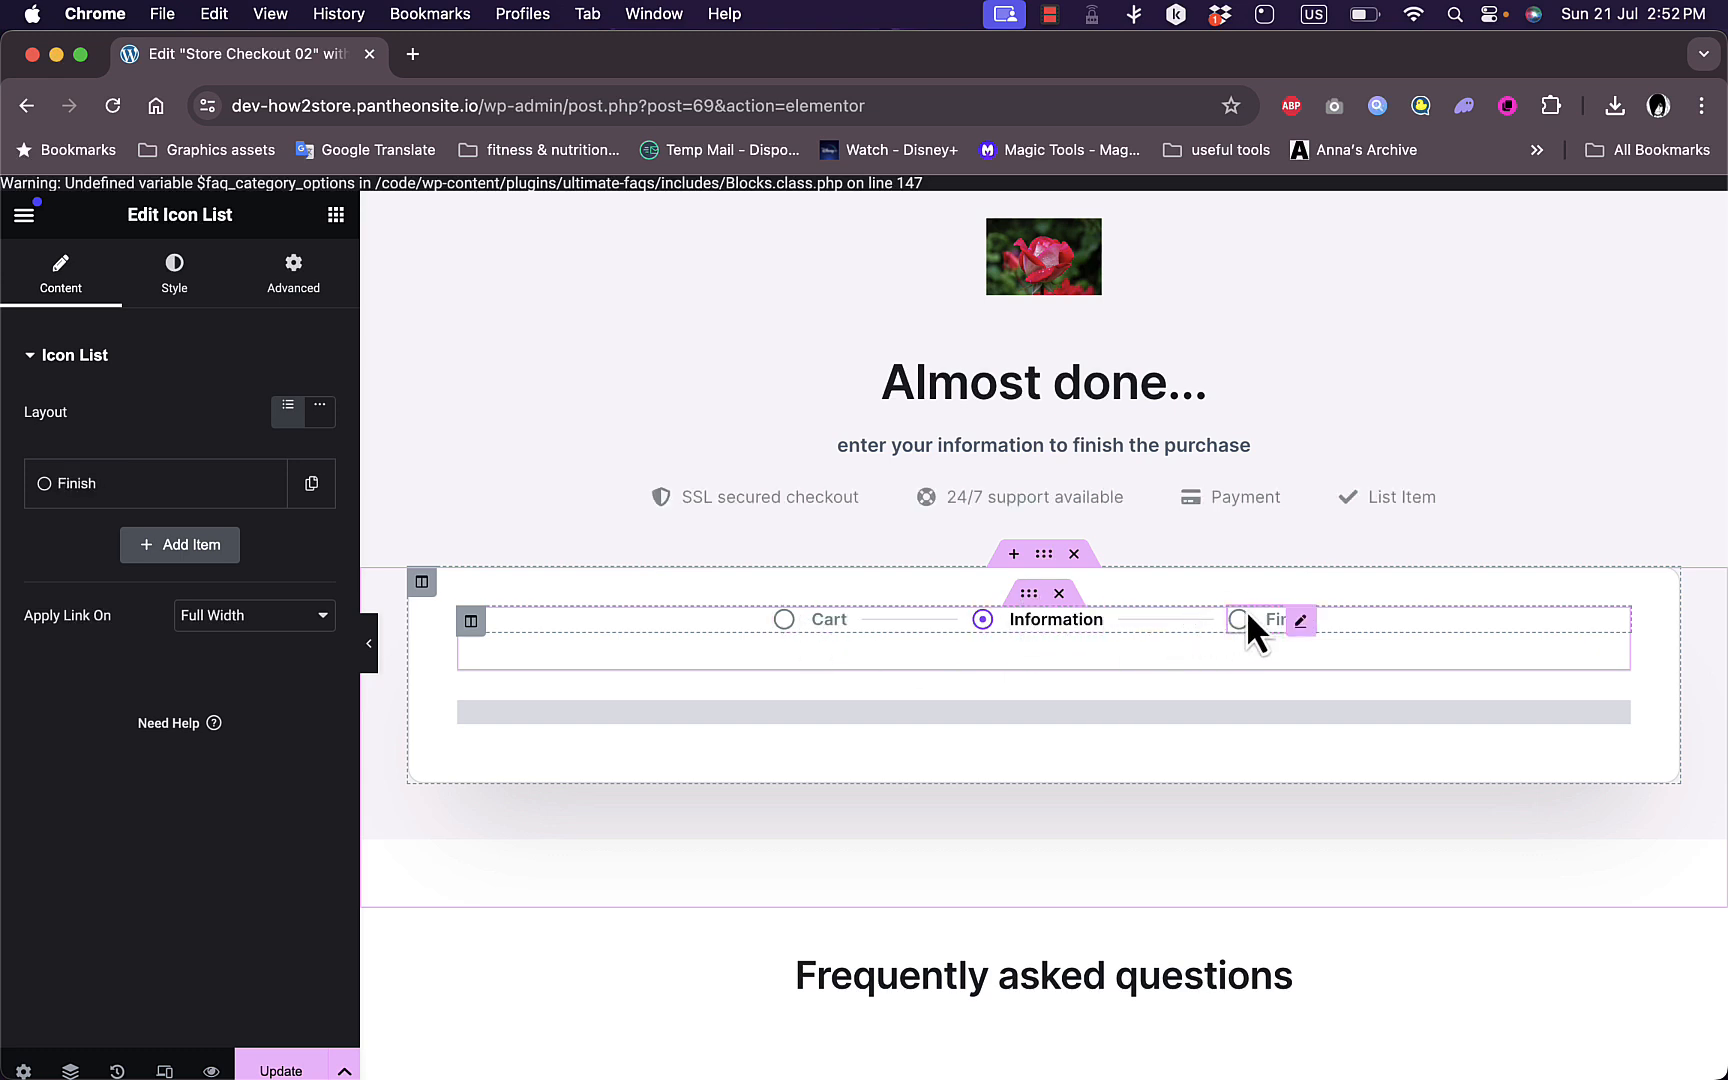
Find the Checkout Form widget by searching "checkout" and place it below the progress steps' divider
click(32, 219)
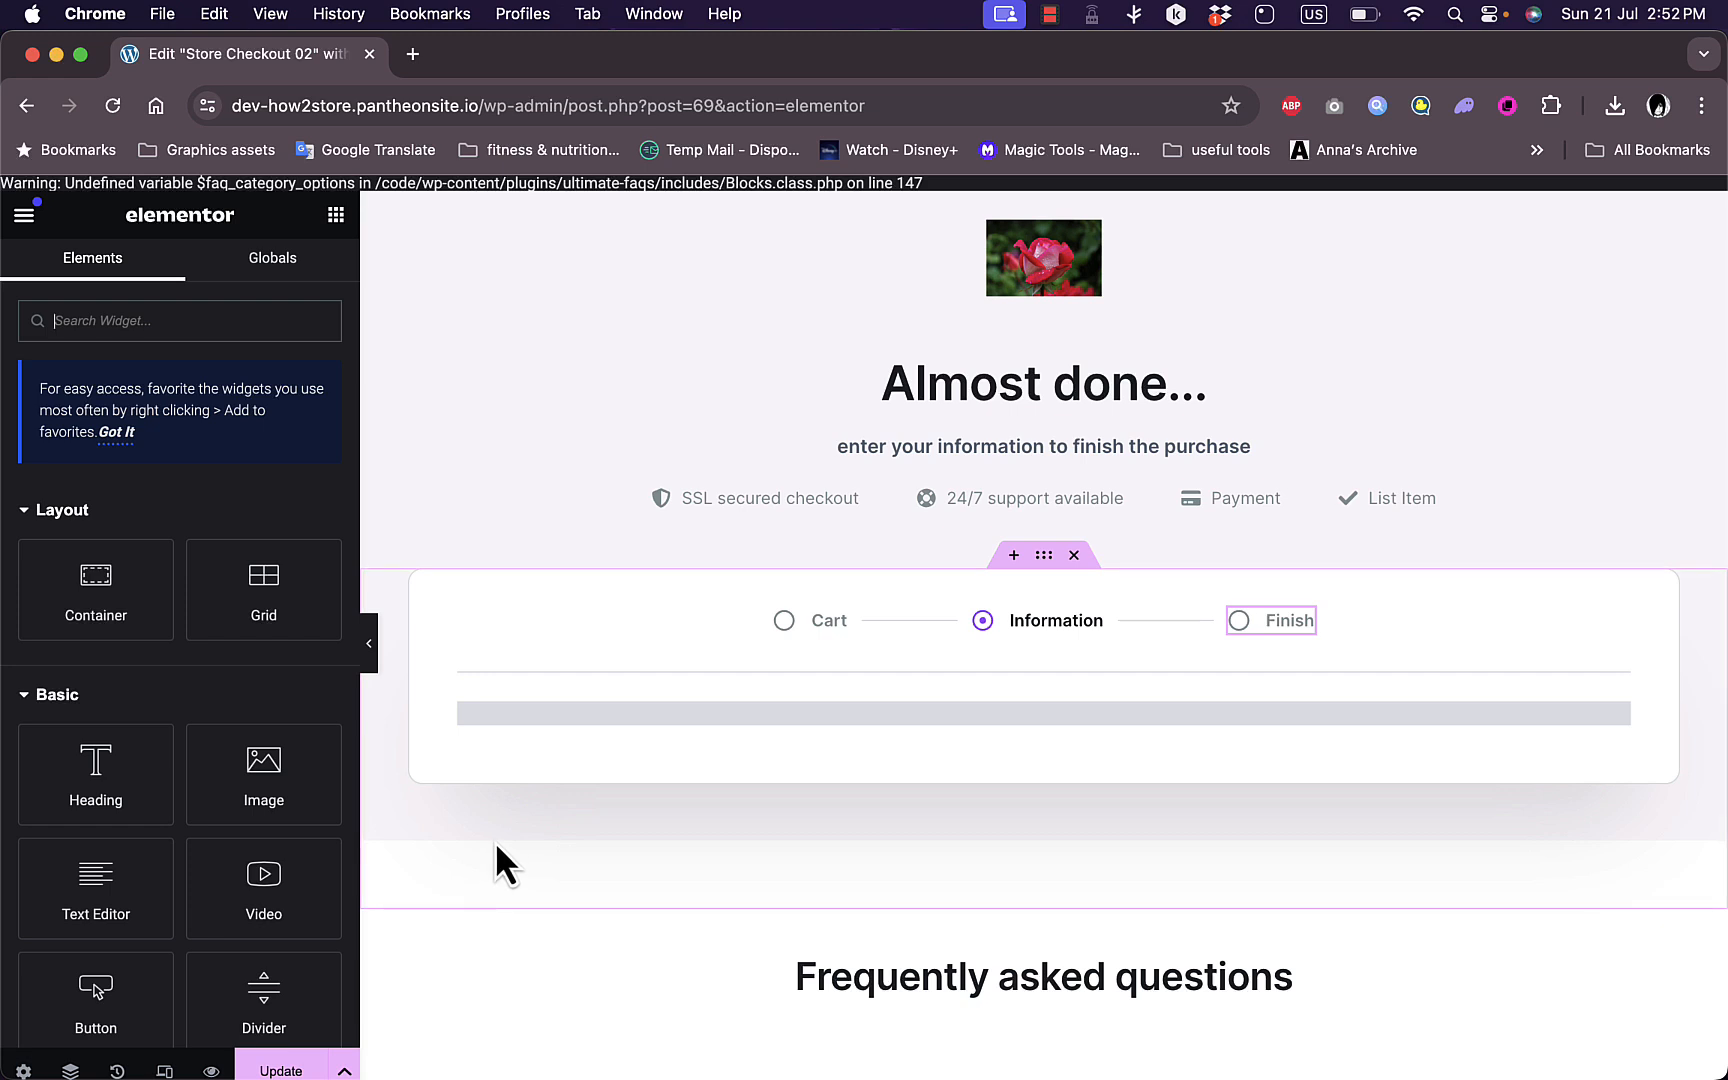
text(checkout)
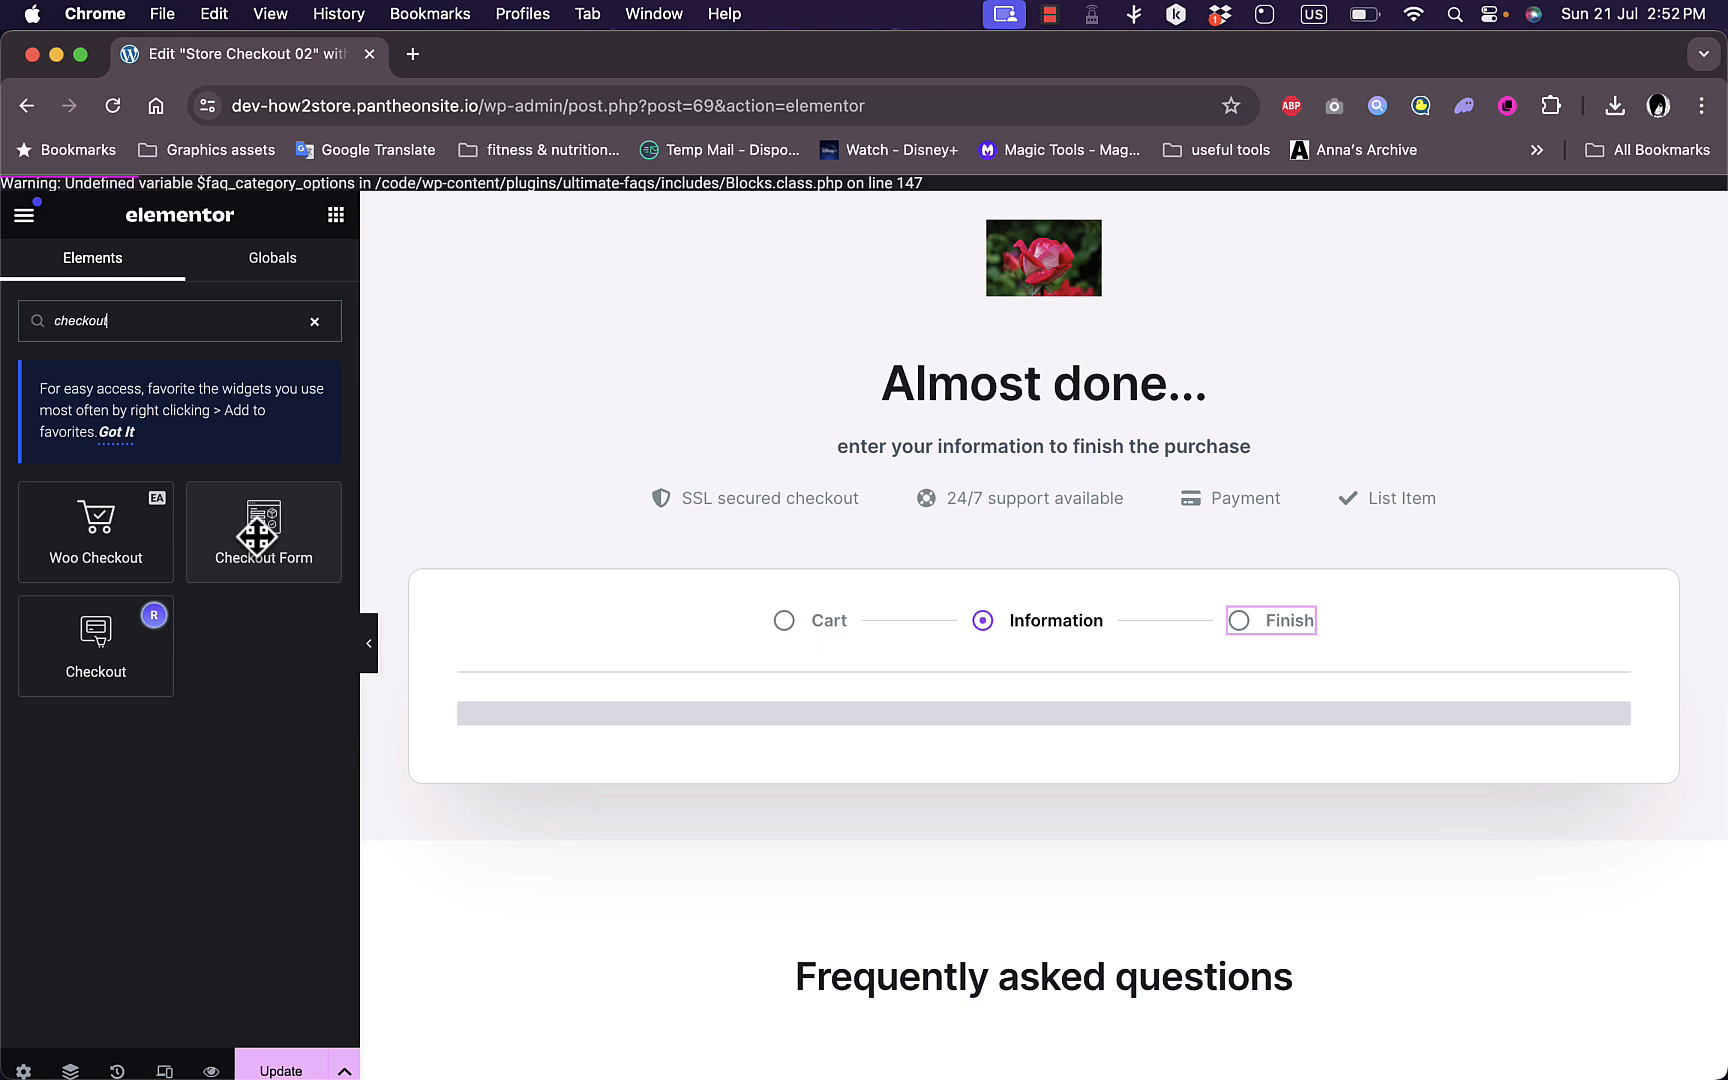
drag(257, 537, 998, 709)
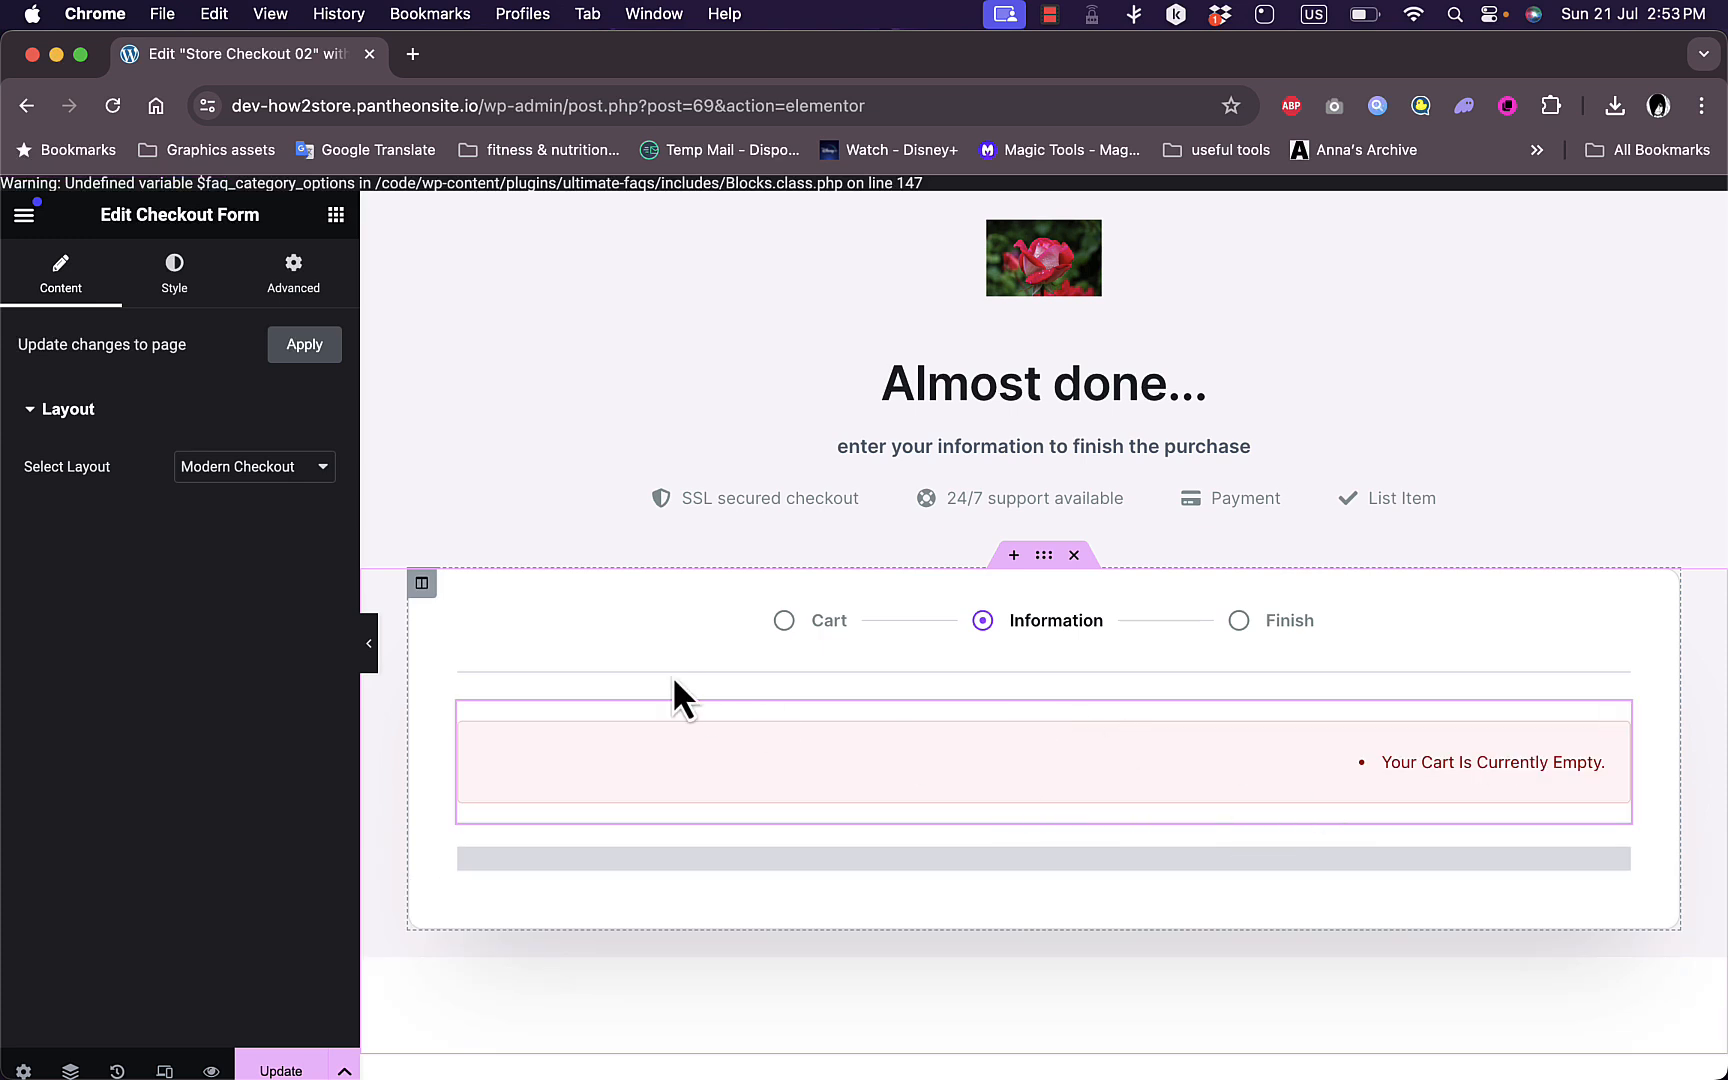
Try the Modern One Column layout on the new checkout form, return it to Modern Checkout and apply the changes to the page
click(296, 468)
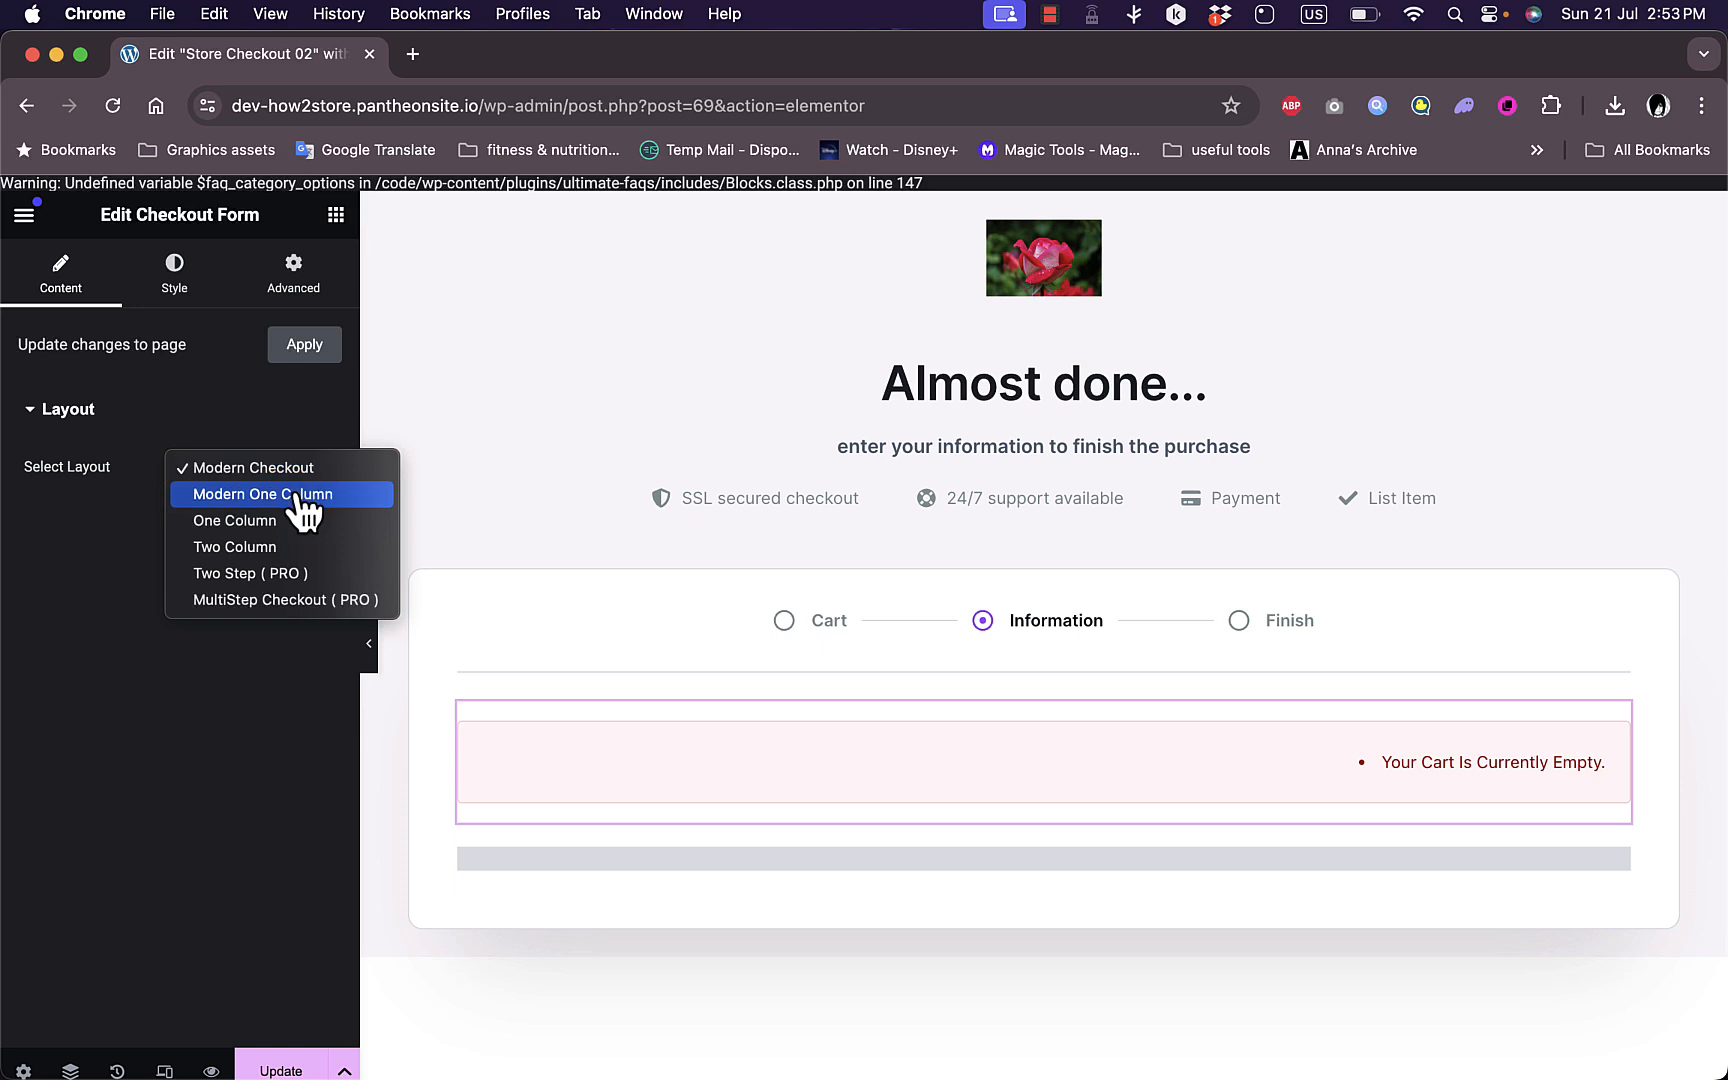
click(300, 494)
click(307, 476)
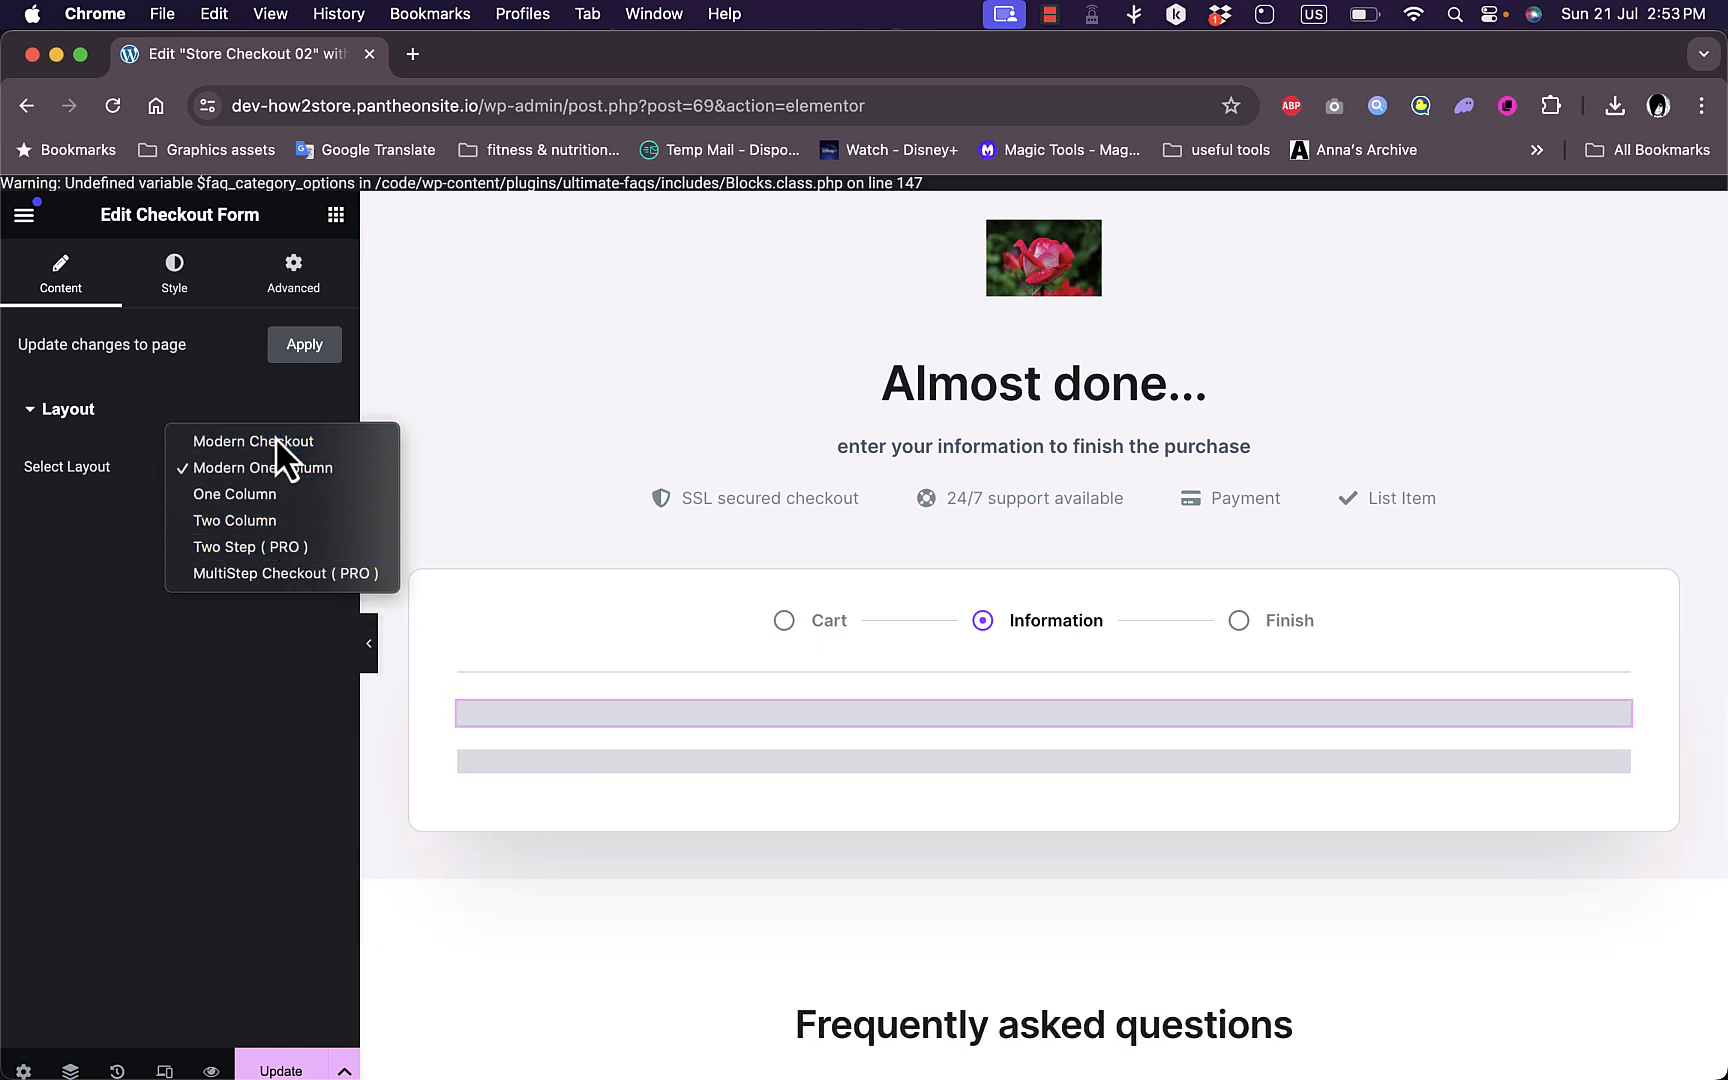
click(275, 440)
click(302, 358)
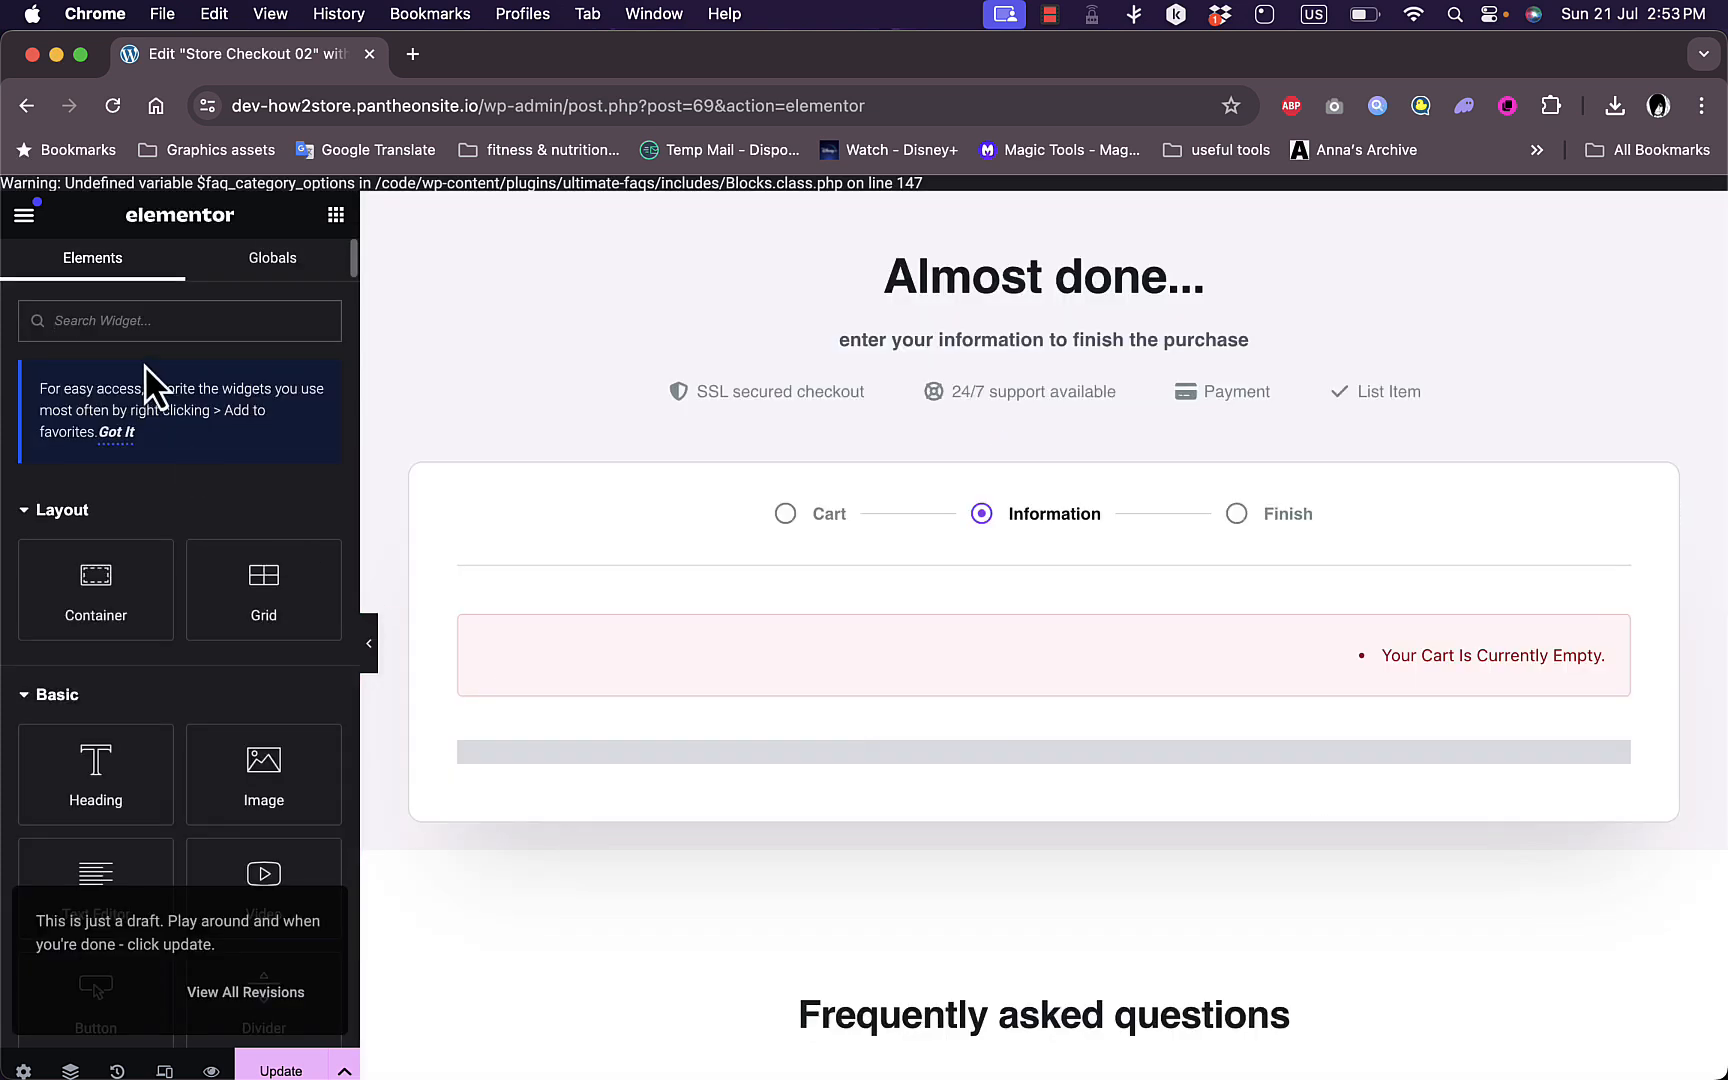
Find the Woo Checkout widget by searching "checkout" and place it between the progress steps' divider and the empty-cart notice
click(123, 323)
text(che)
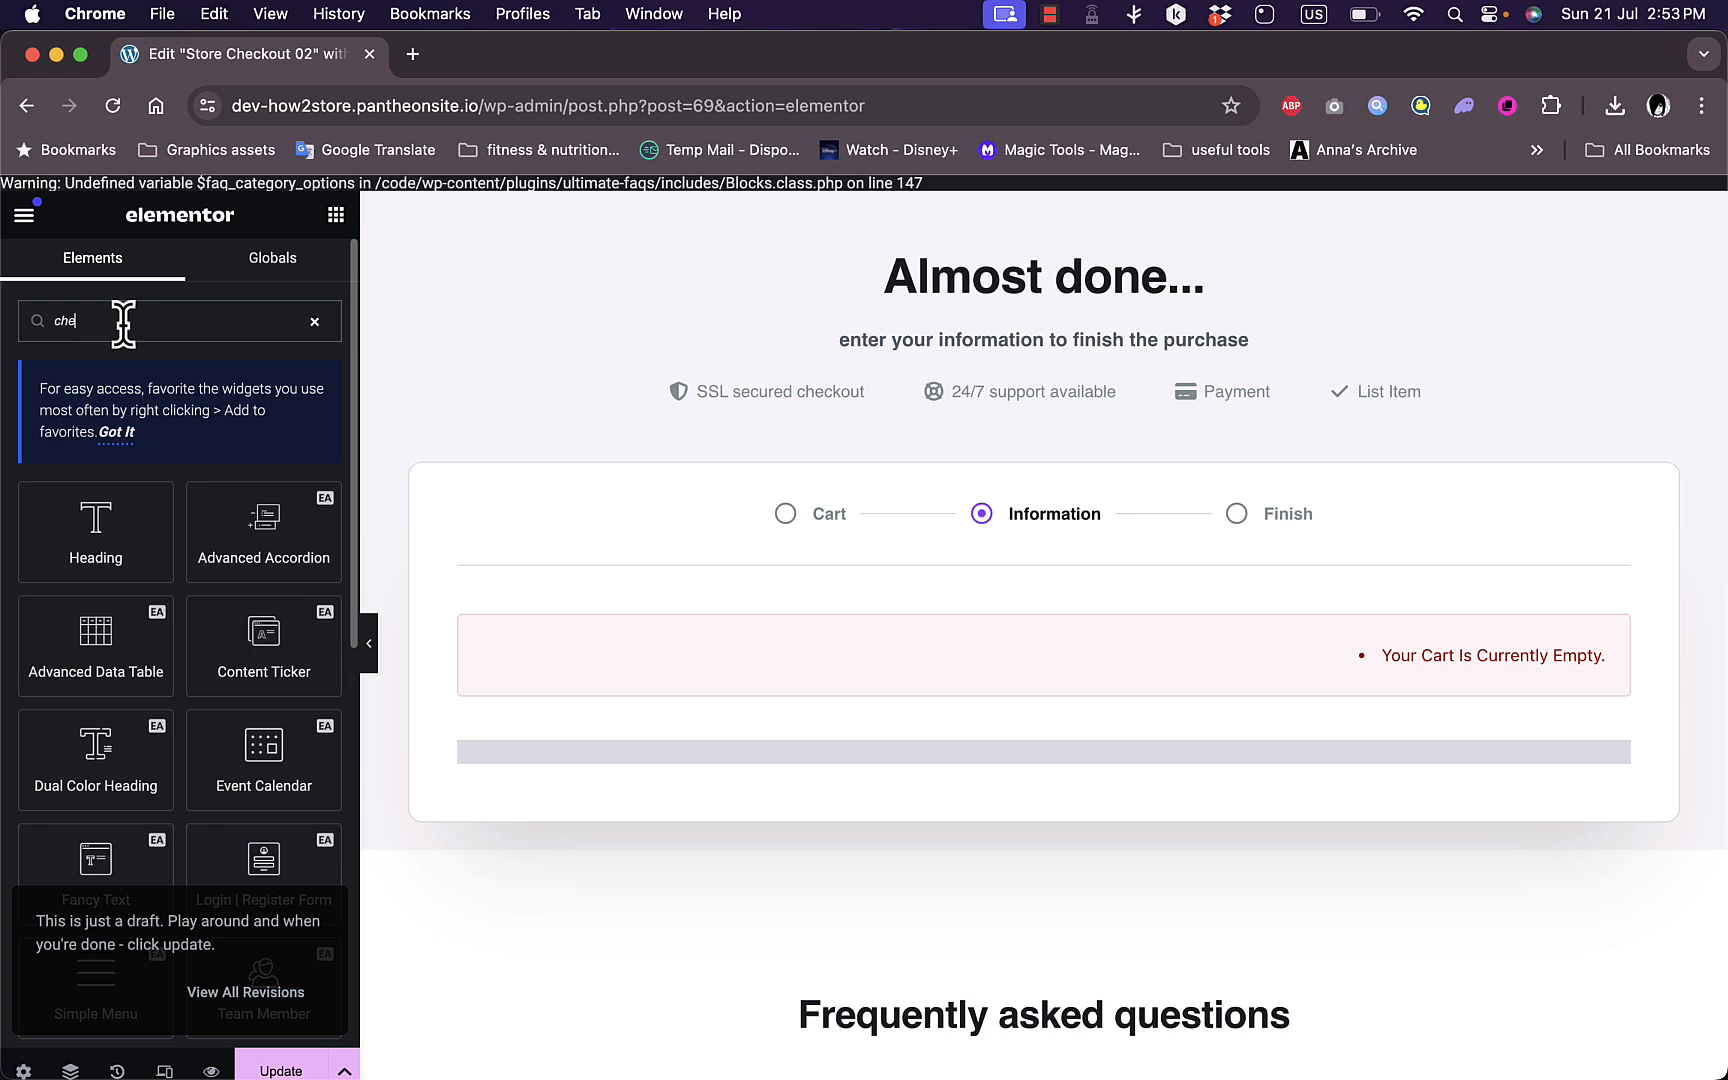
text(ckout)
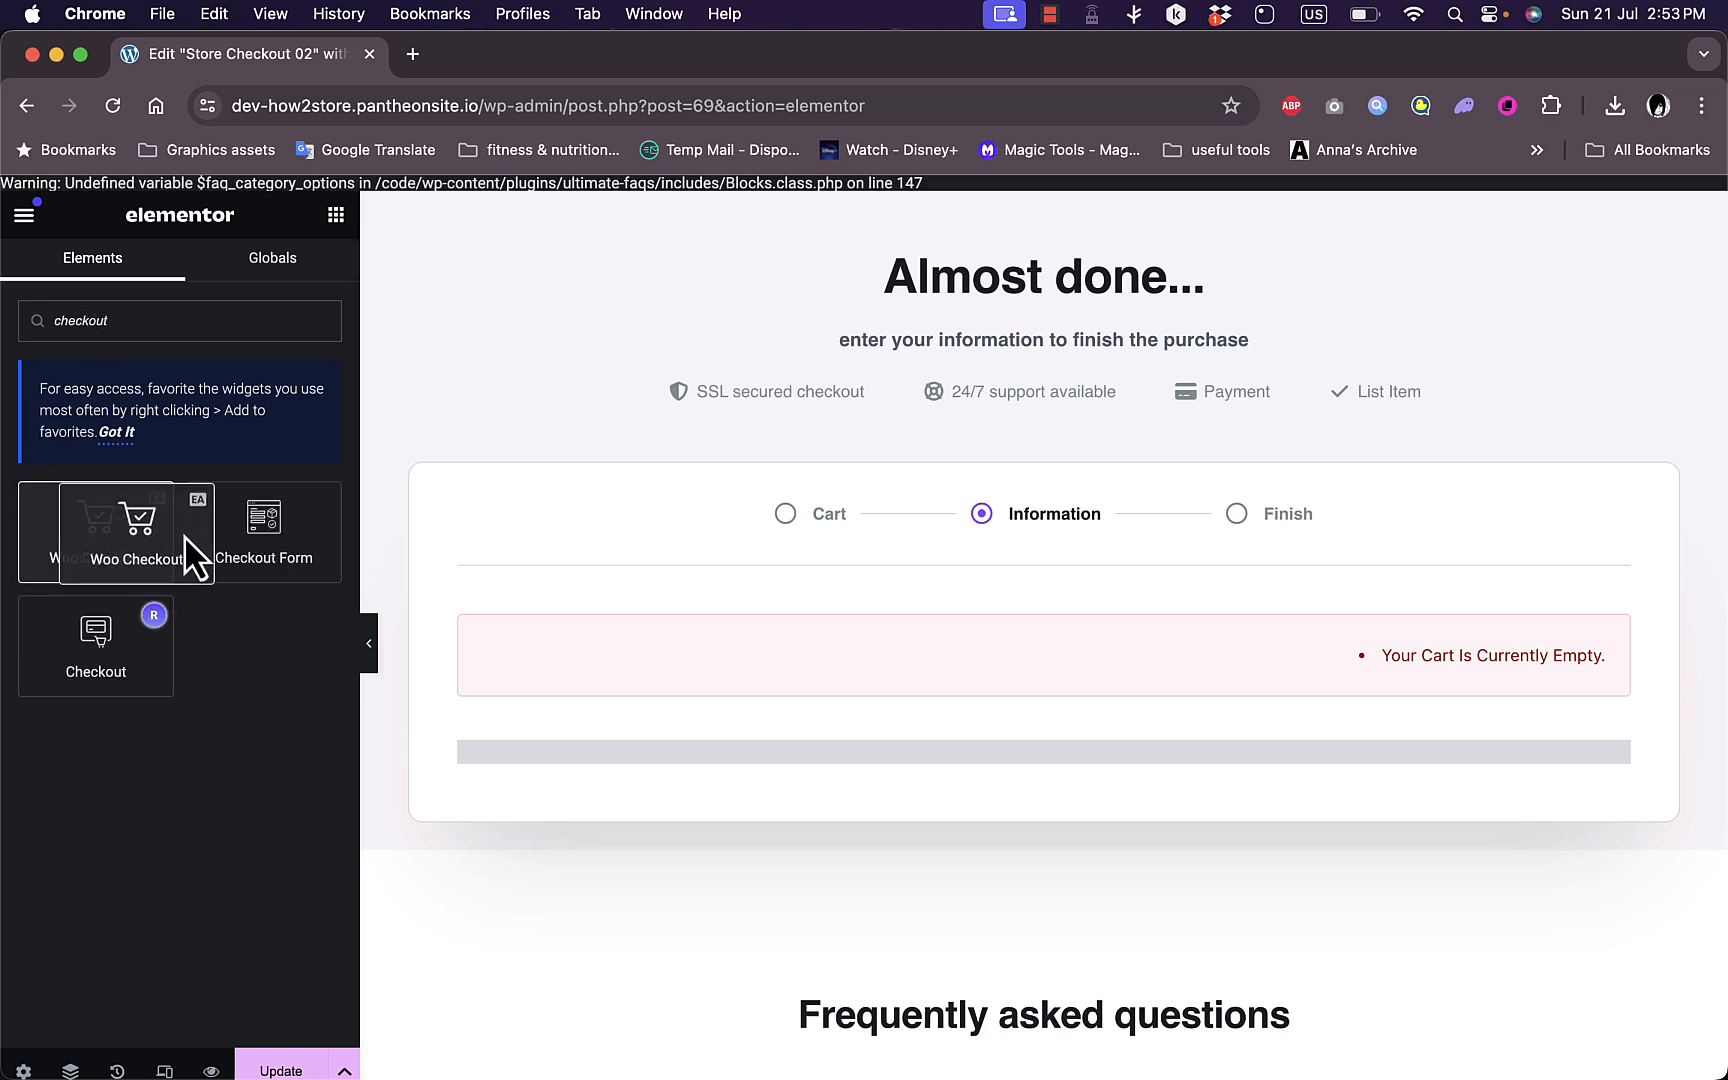
drag(140, 555, 1078, 578)
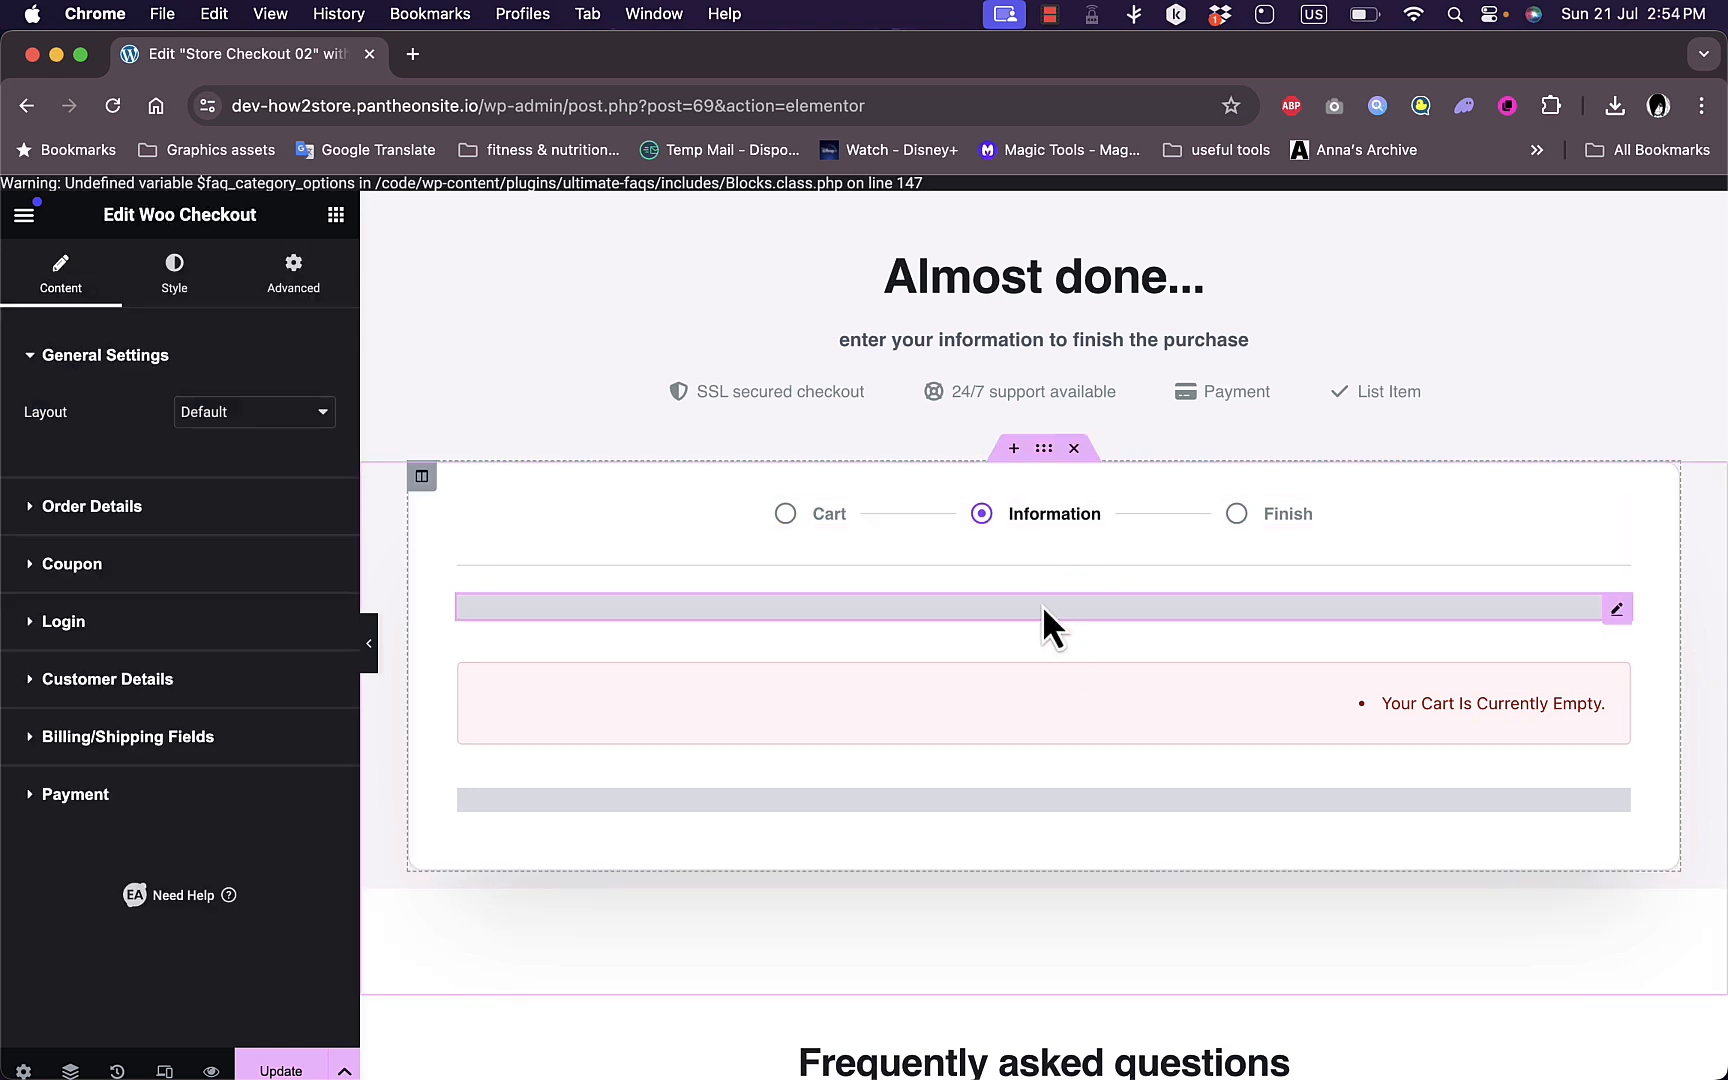
Check the Woo Checkout layout options, keep Default, and turn on Enable Cart Update in the order details
click(303, 418)
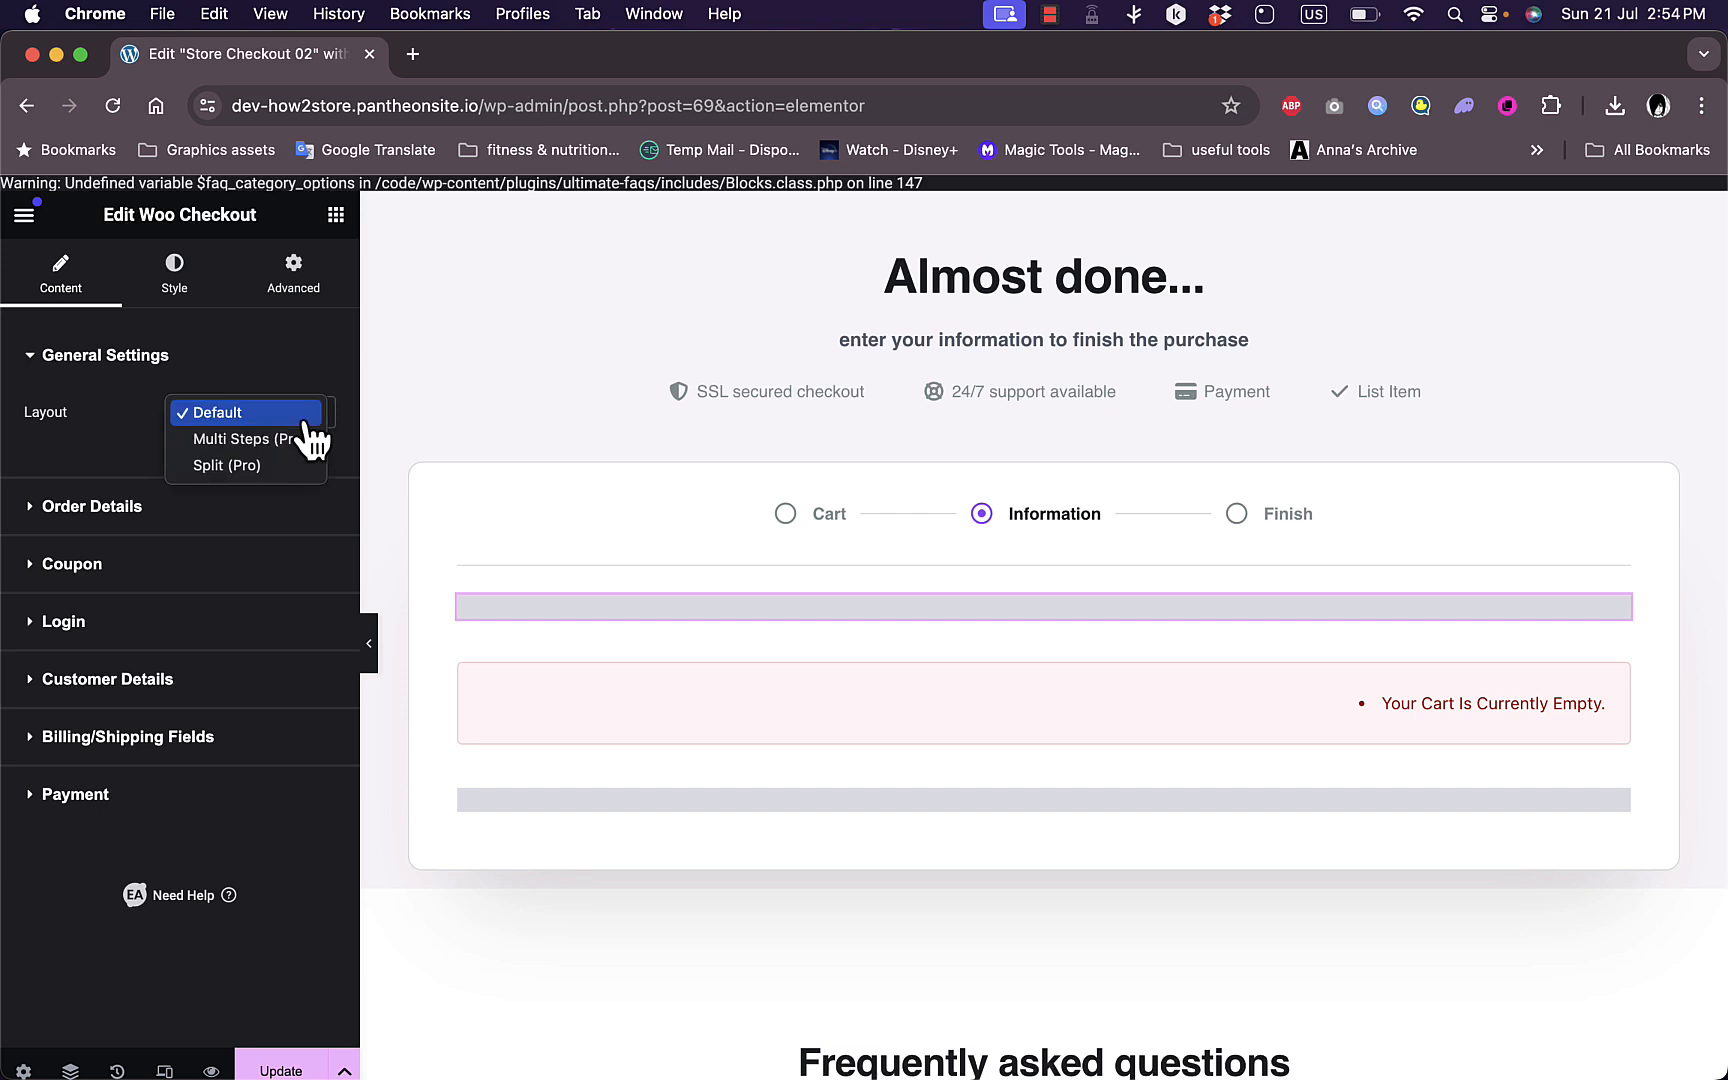
click(102, 428)
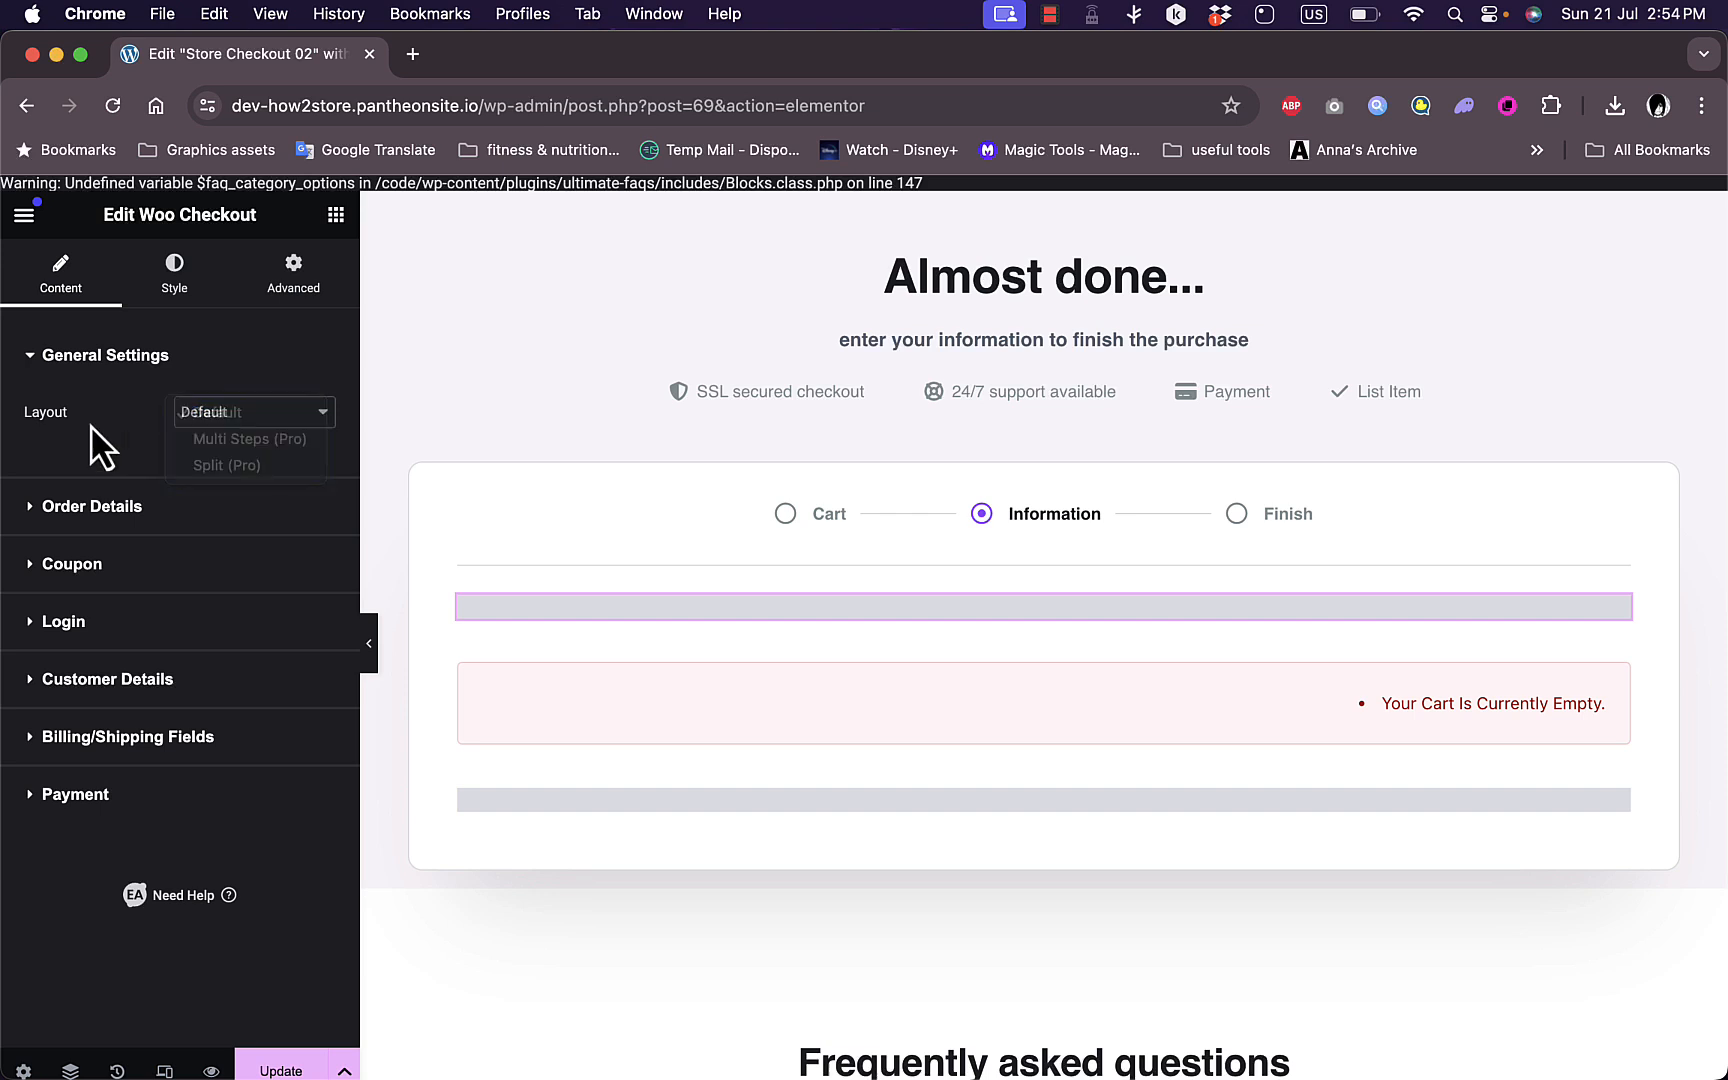
click(108, 512)
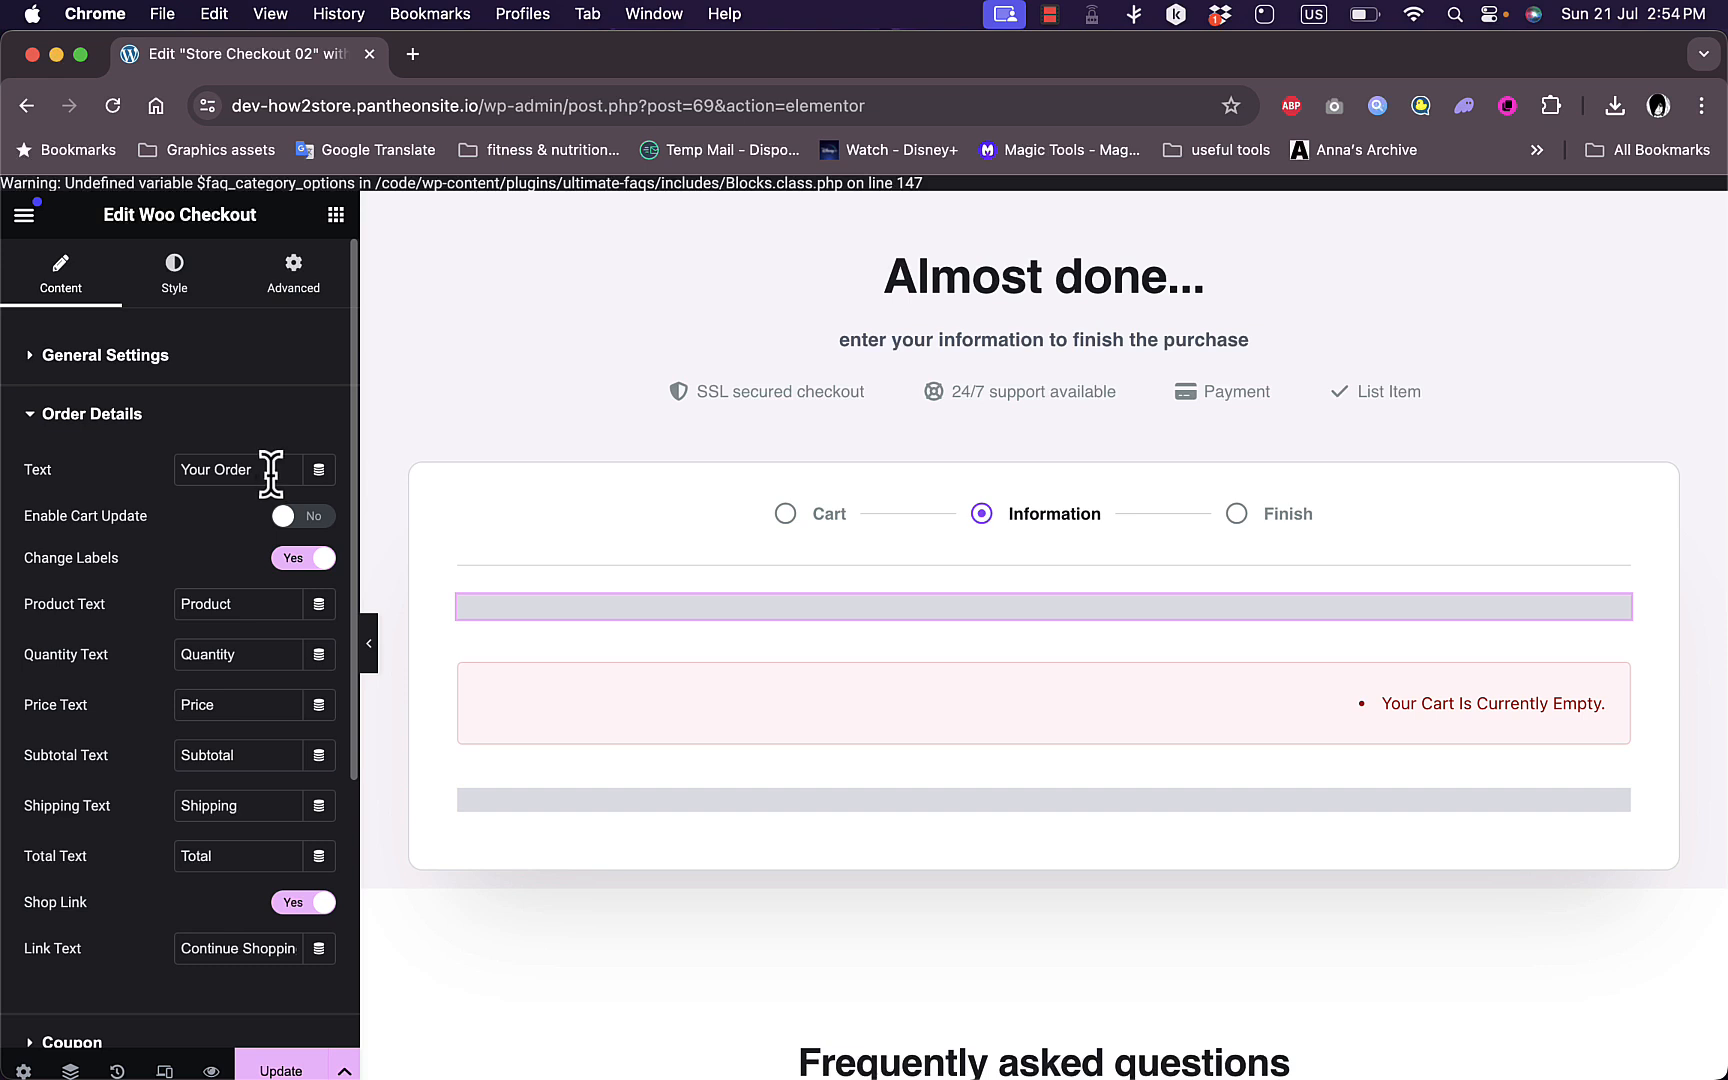
click(302, 516)
scroll(177, 866, down, 3)
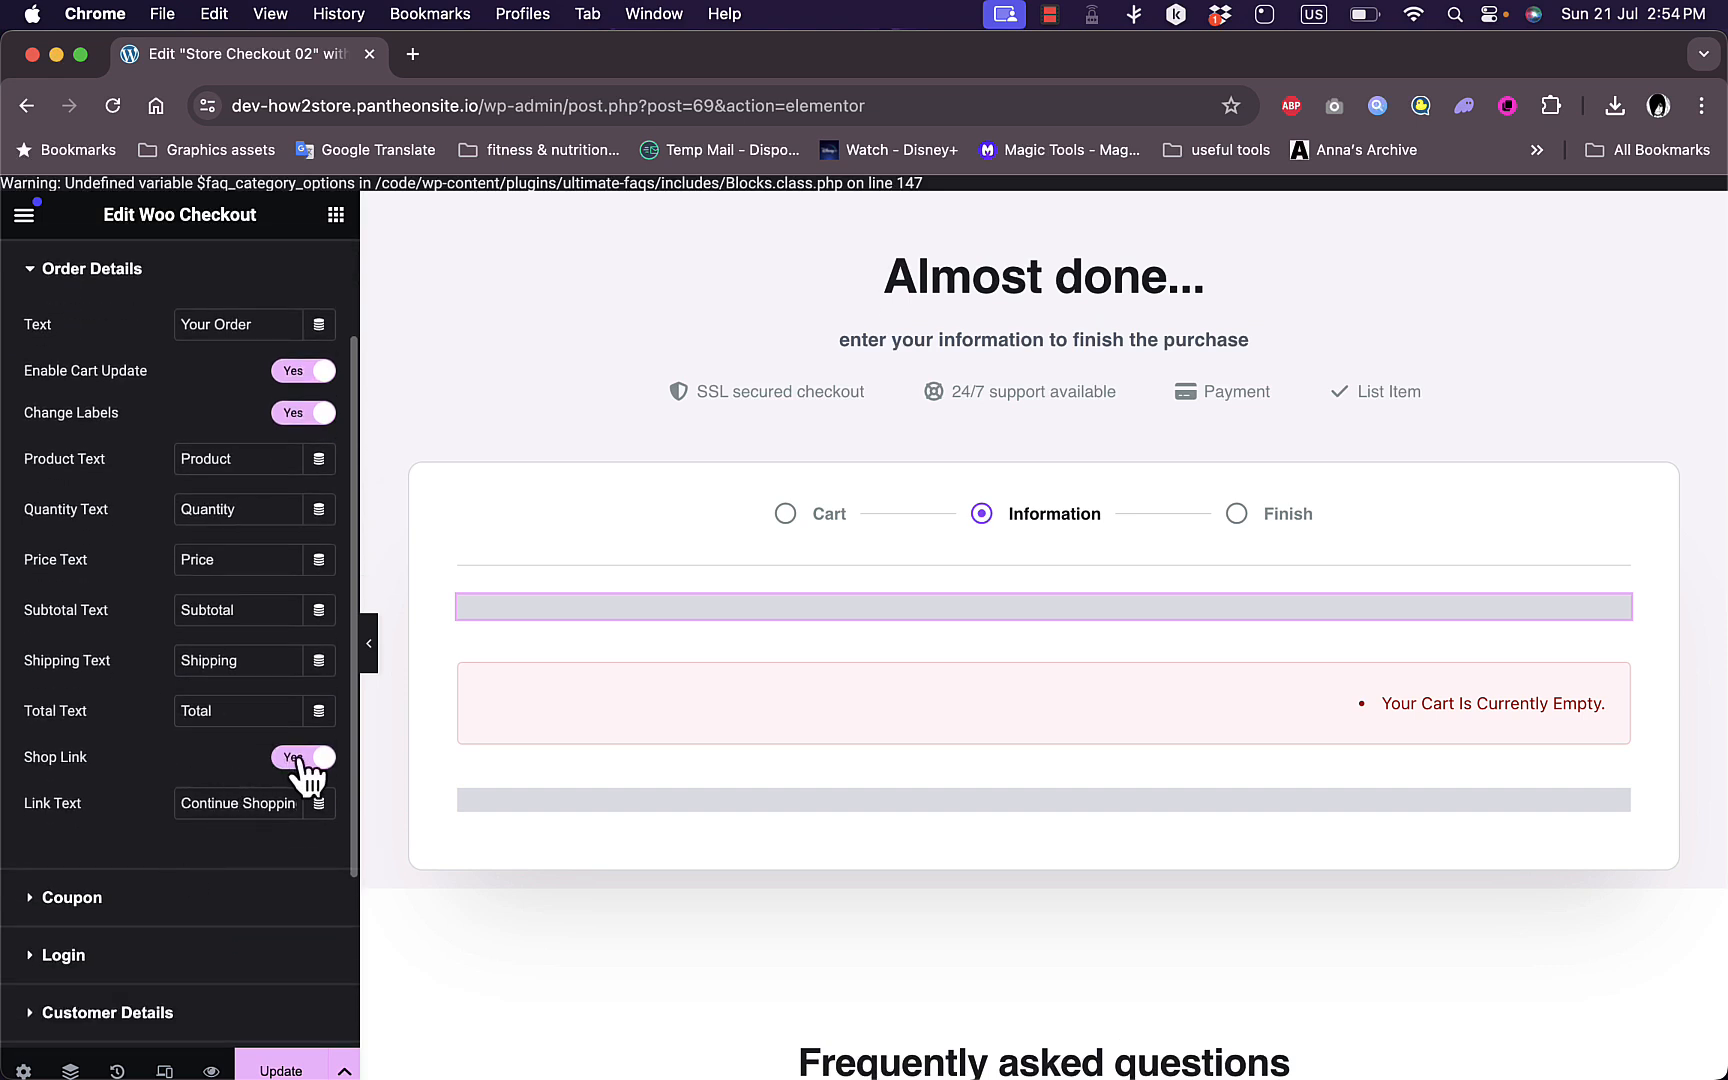
scroll(228, 805, down, 2)
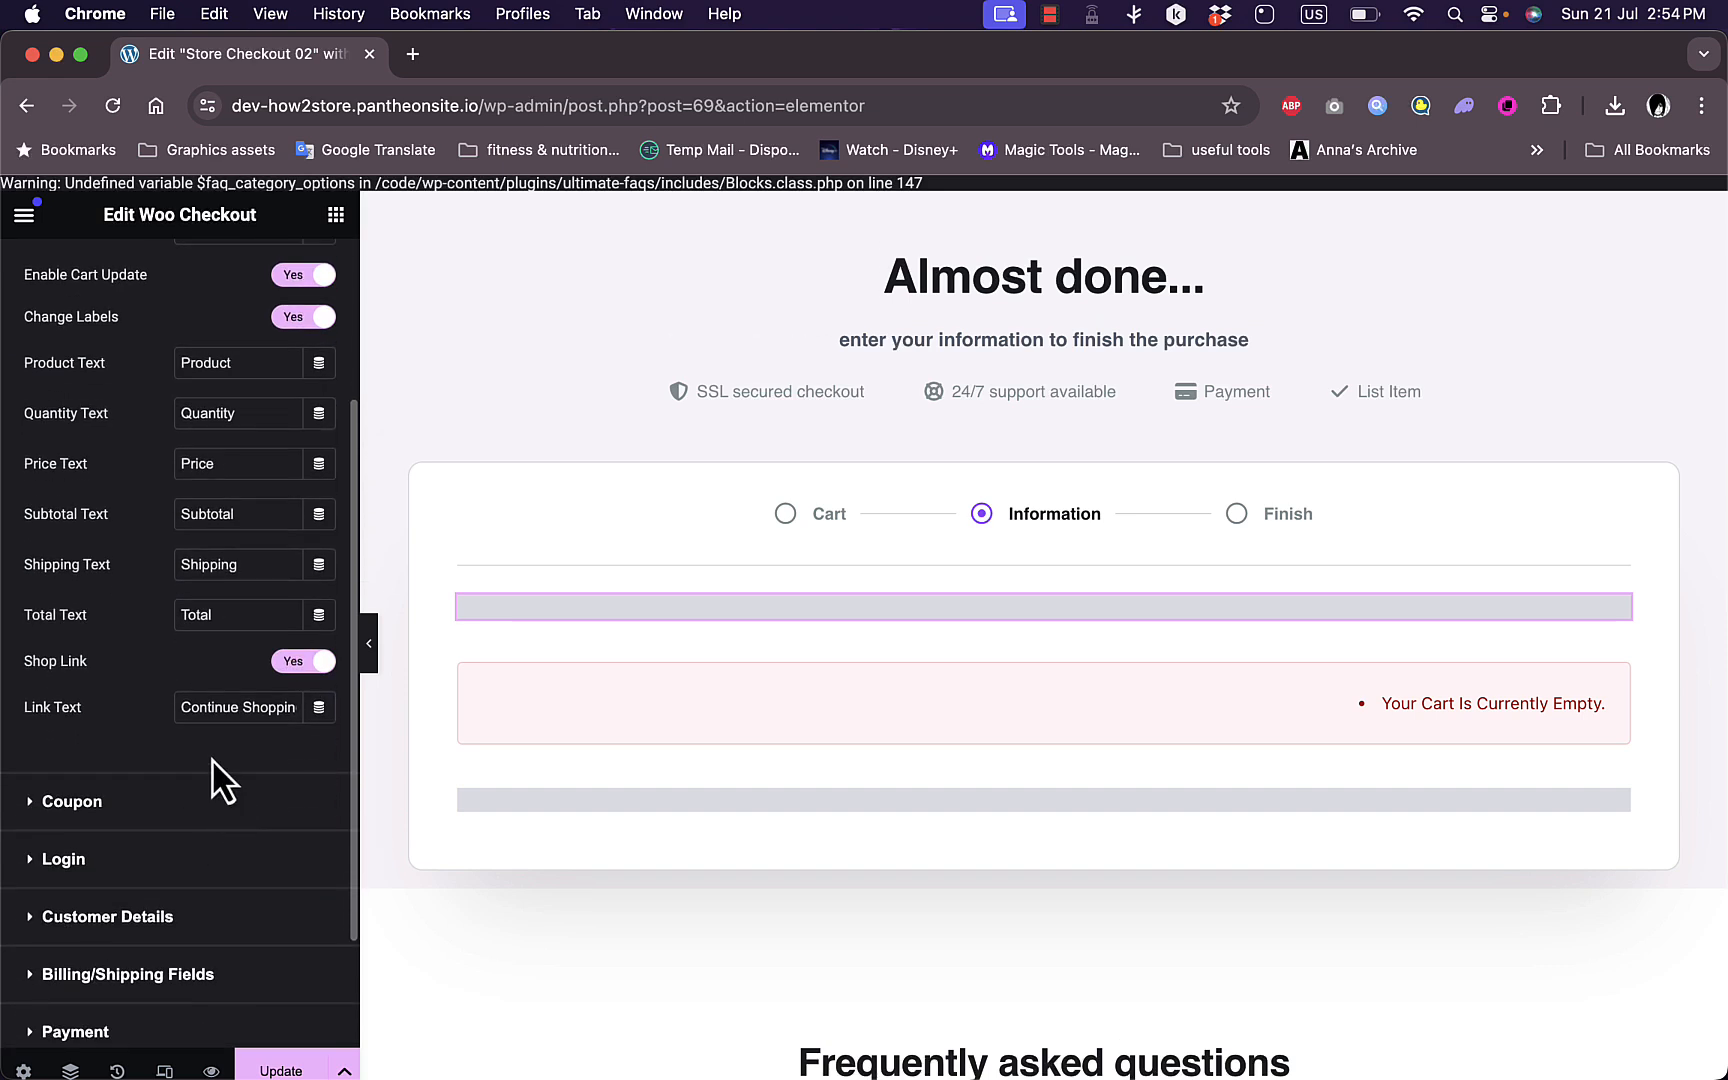
Try hiding the coupon section, set Hide back to No, and change the coupon title to "got coupon?"
click(28, 805)
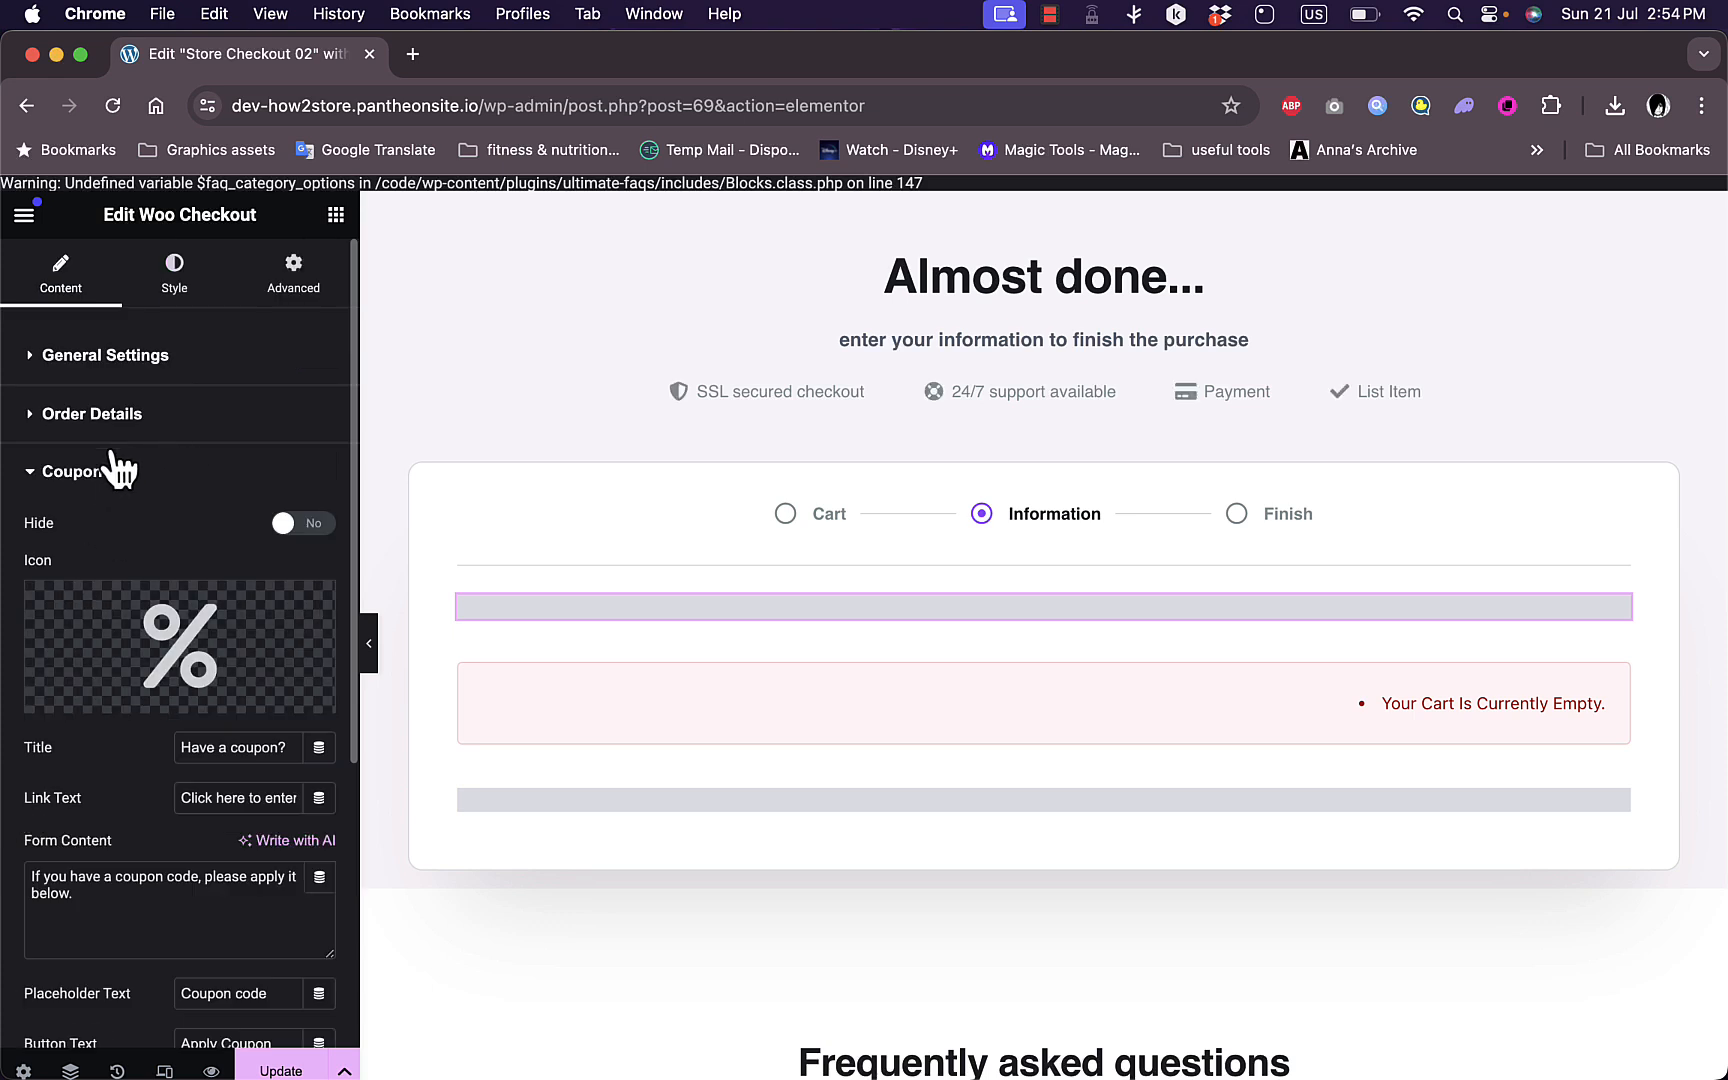
click(300, 524)
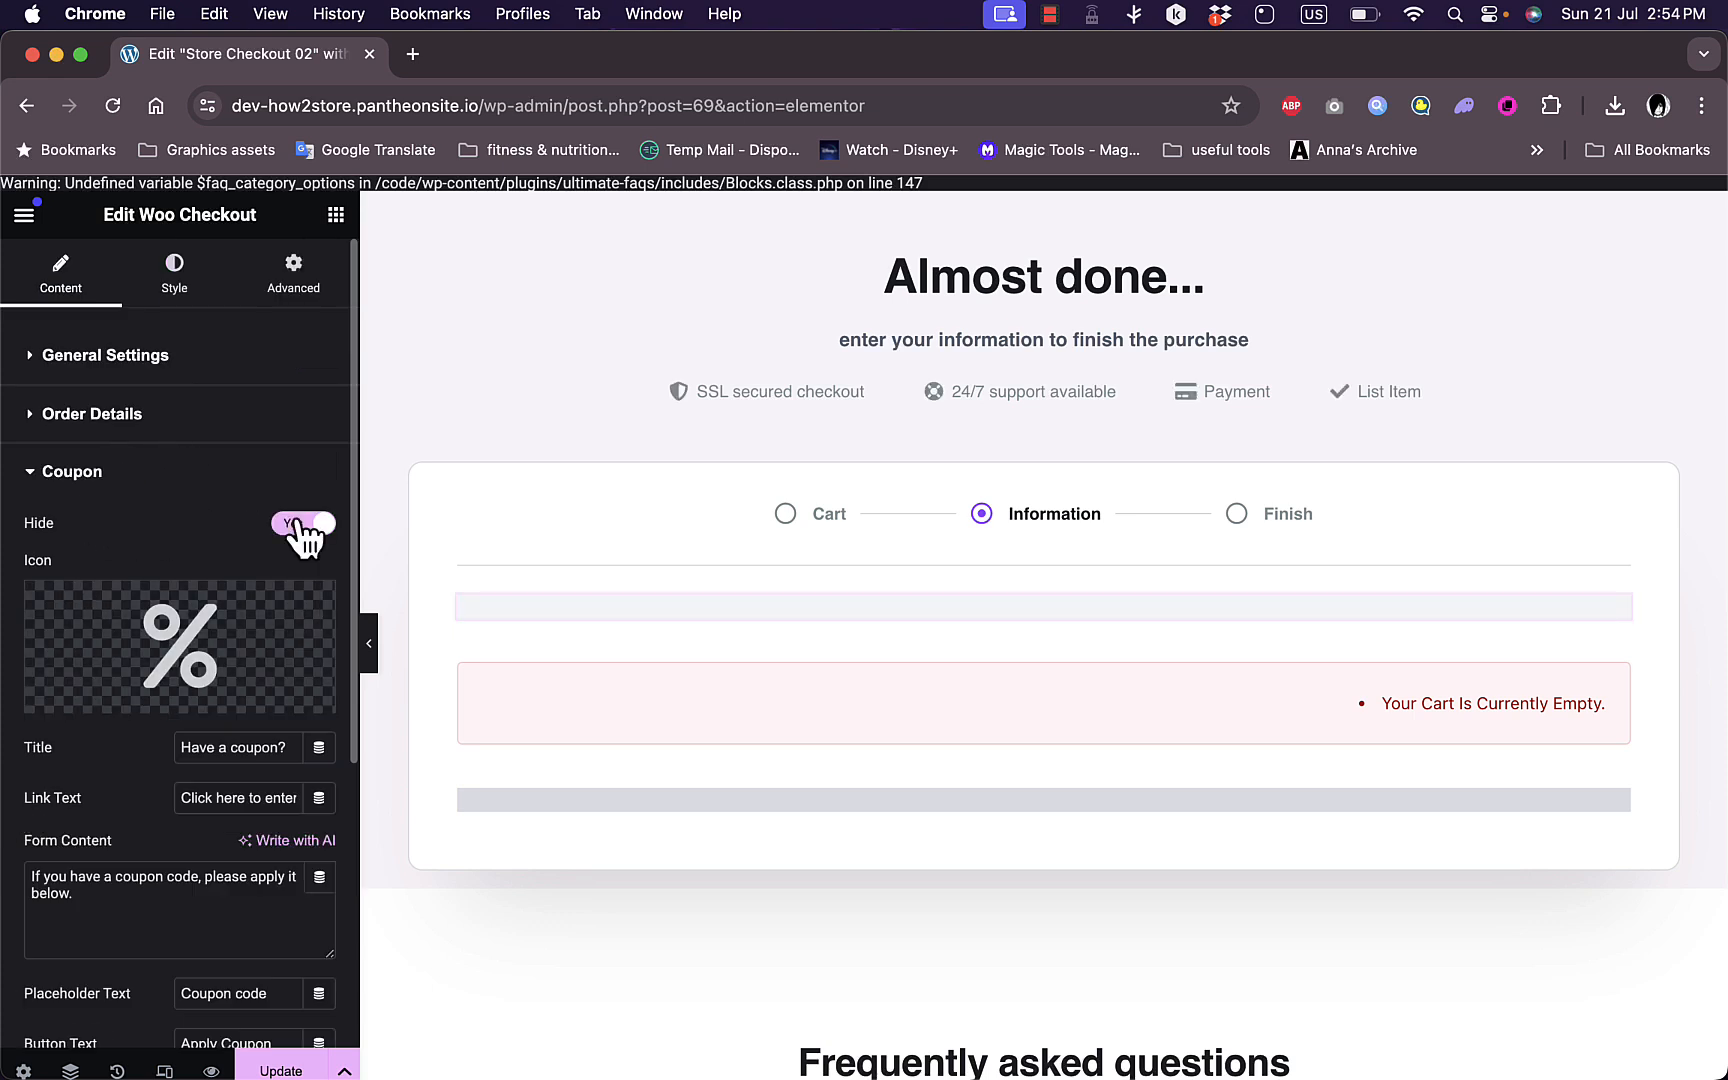
click(300, 524)
mouse_move(218, 628)
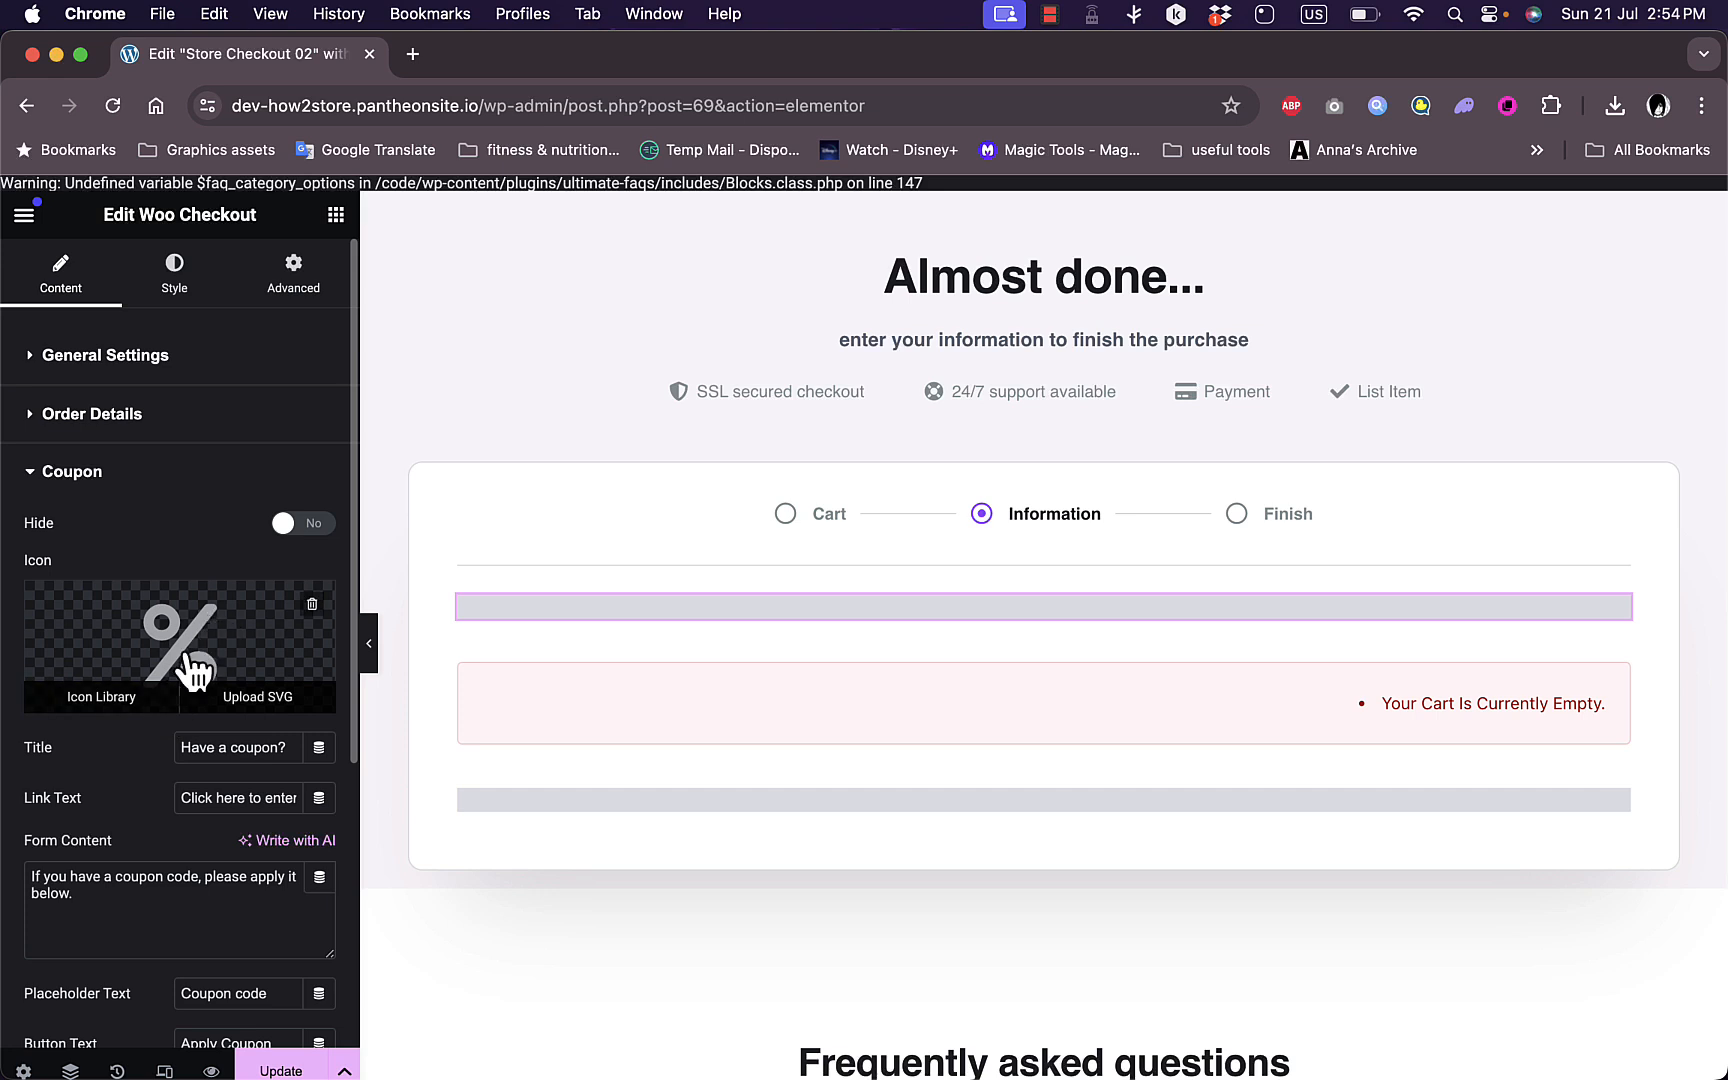
scroll(155, 760, down, 2)
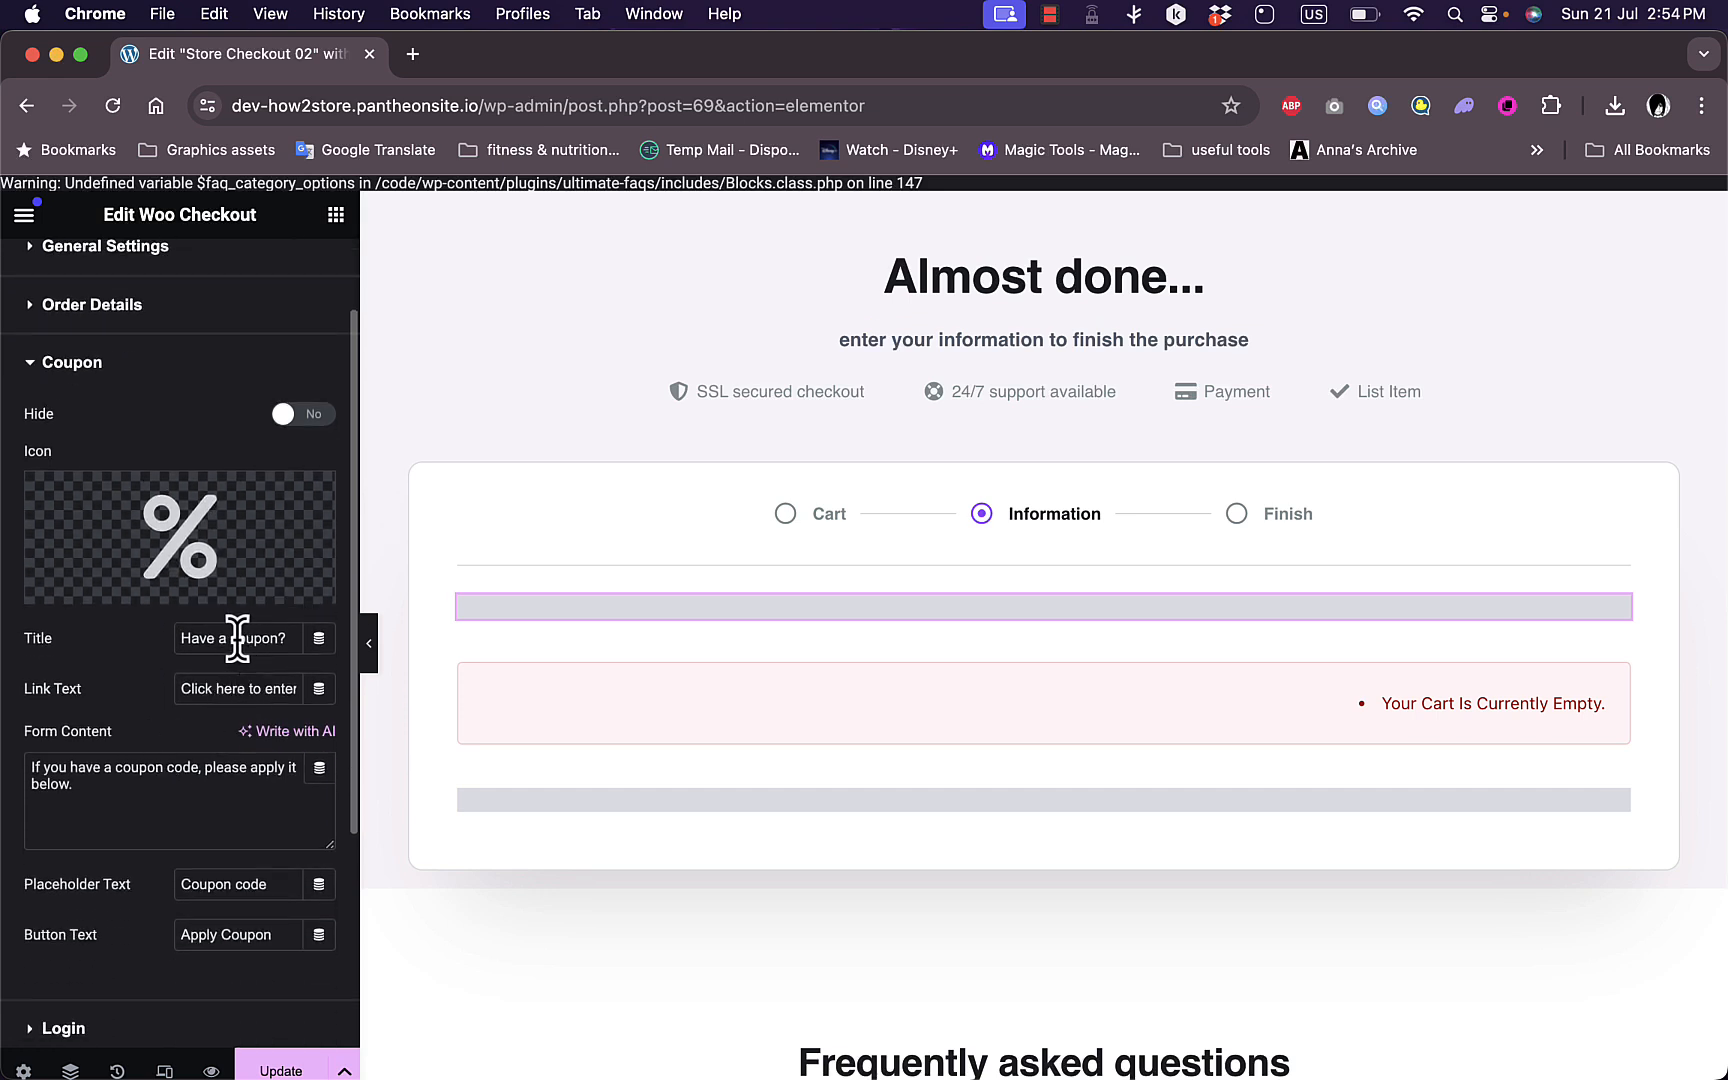
drag(227, 638, 179, 640)
text(got)
scroll(148, 785, down, 2)
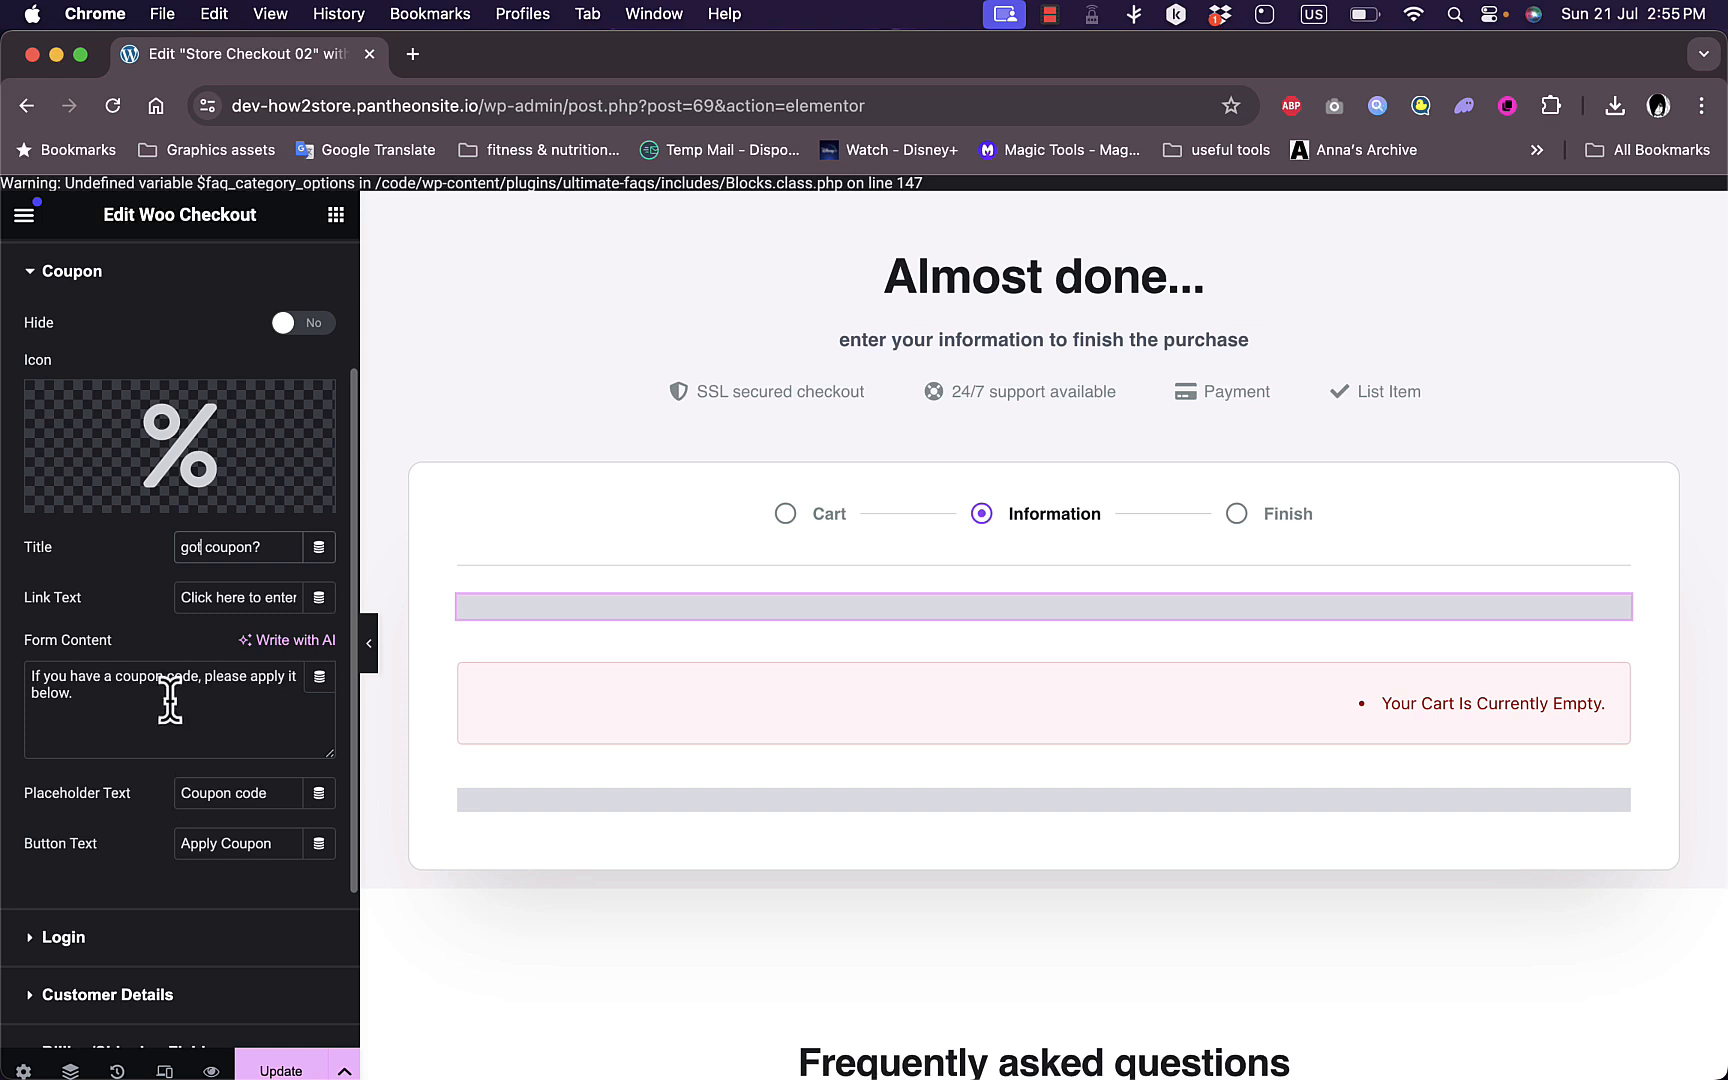
text(t)
scroll(172, 697, down, 2)
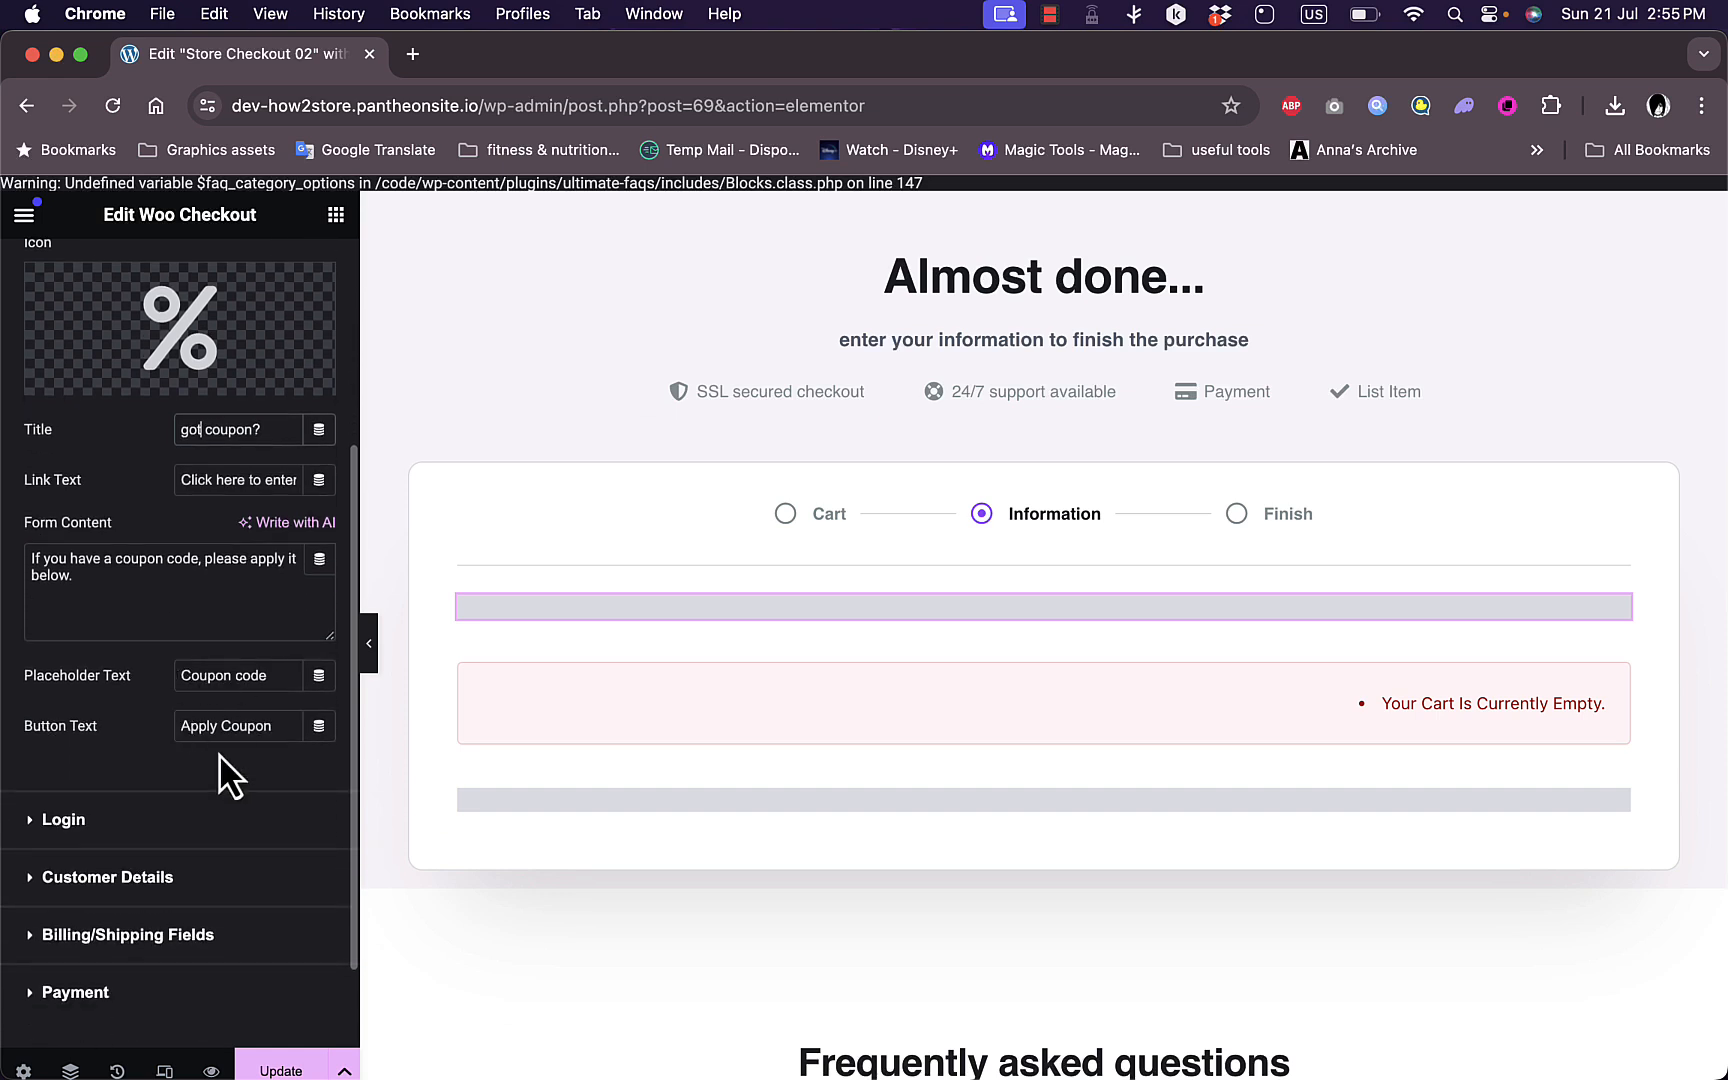
Review the Woo Checkout widget's Login settings and try the Show Preview of Login option
click(63, 830)
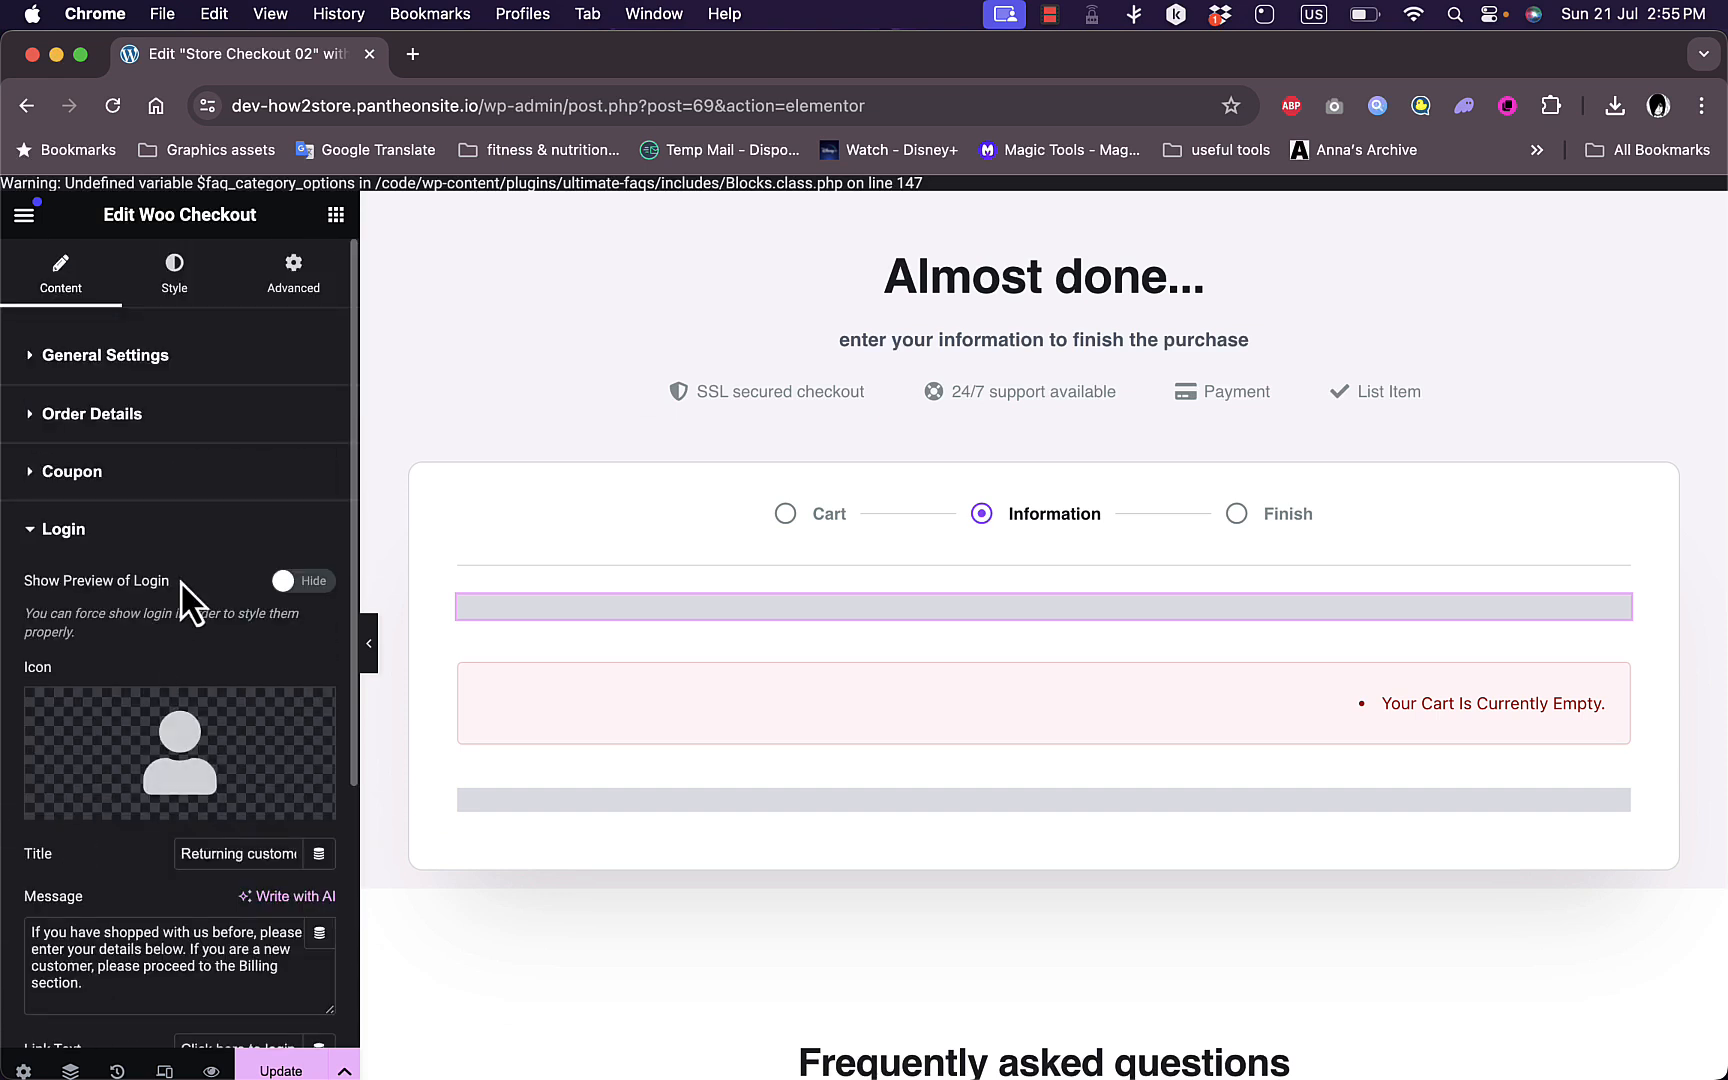
scroll(187, 598, down, 3)
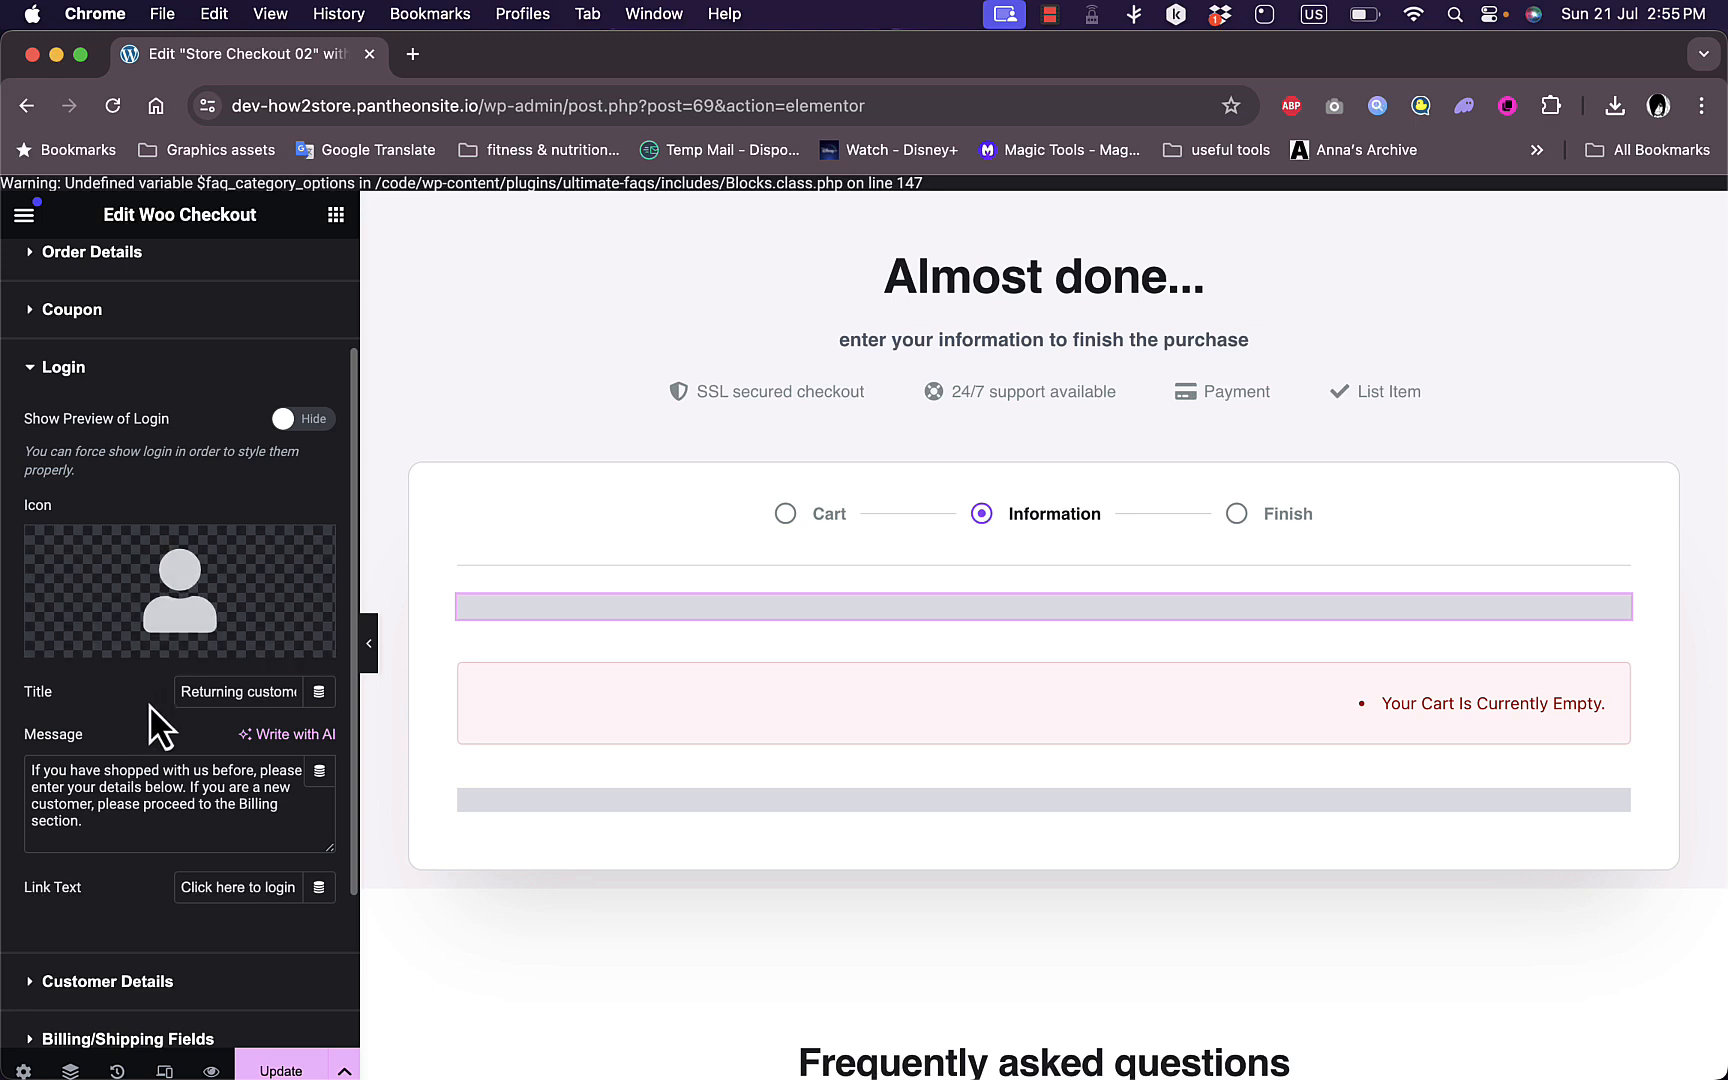
click(292, 420)
scroll(298, 432, down, 4)
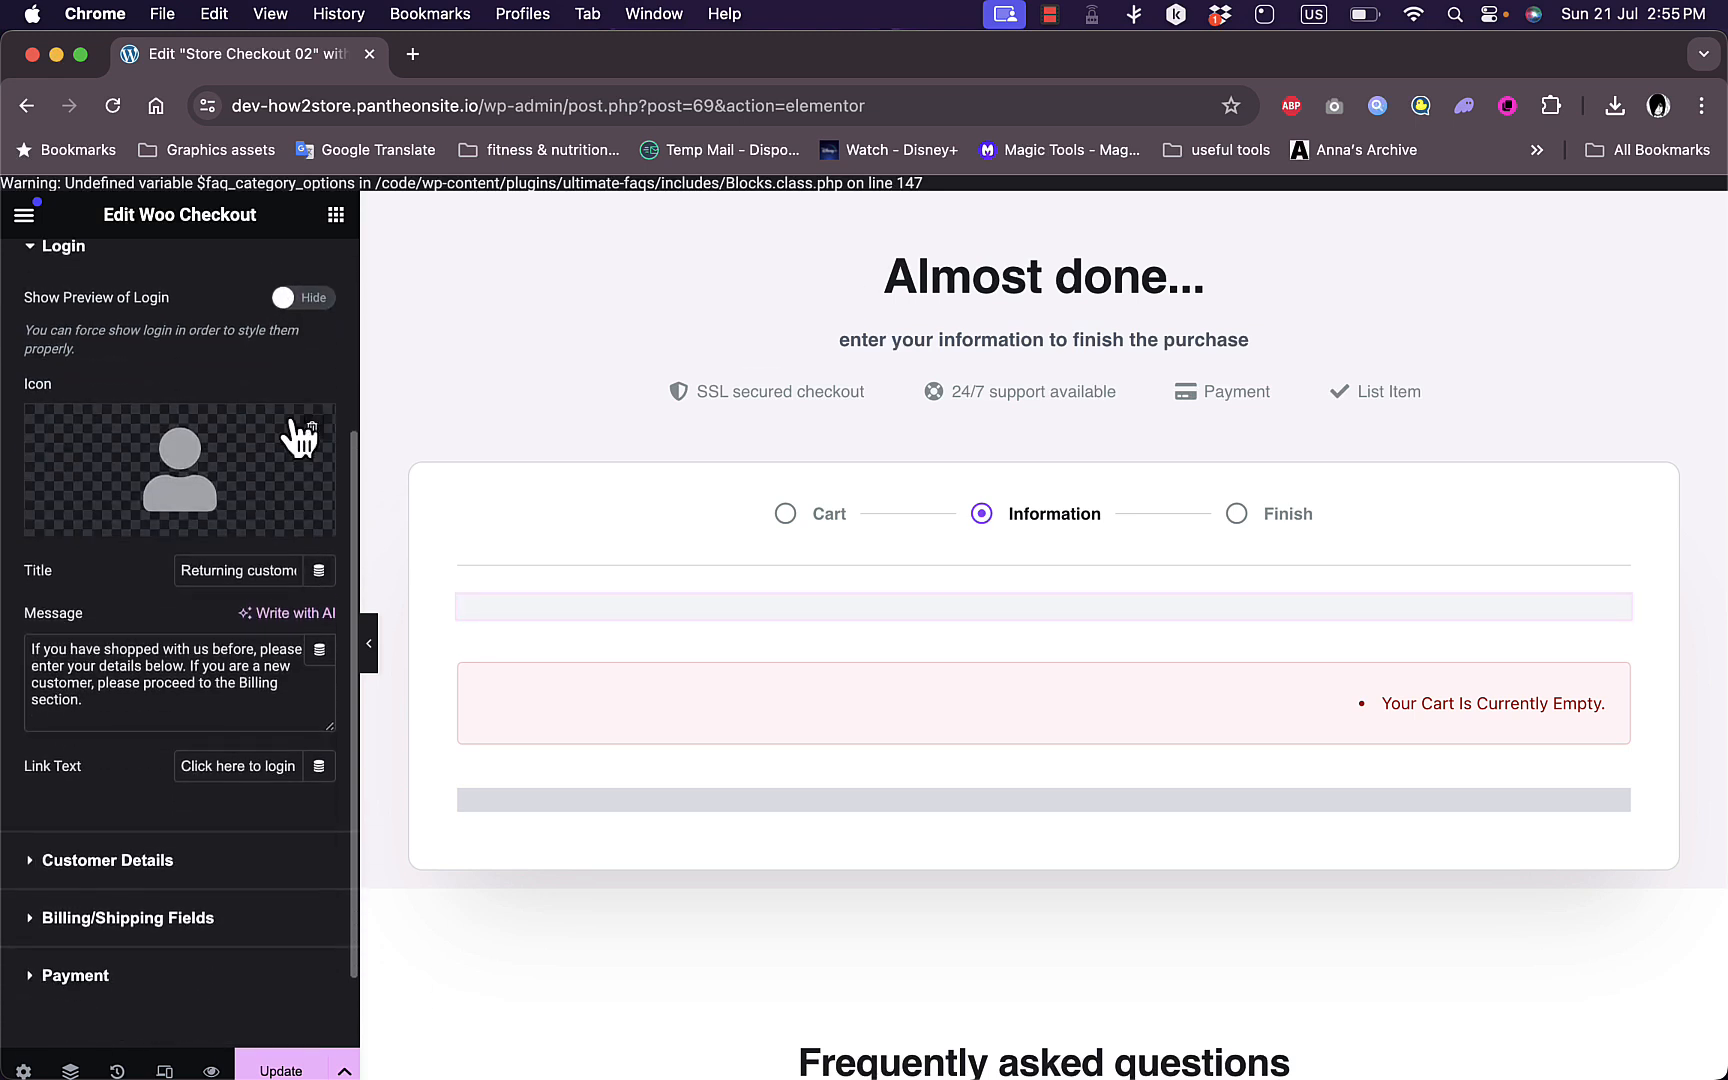
Review the Woo Checkout widget's Customer Details, Billing/Shipping Fields and Payment settings
click(92, 806)
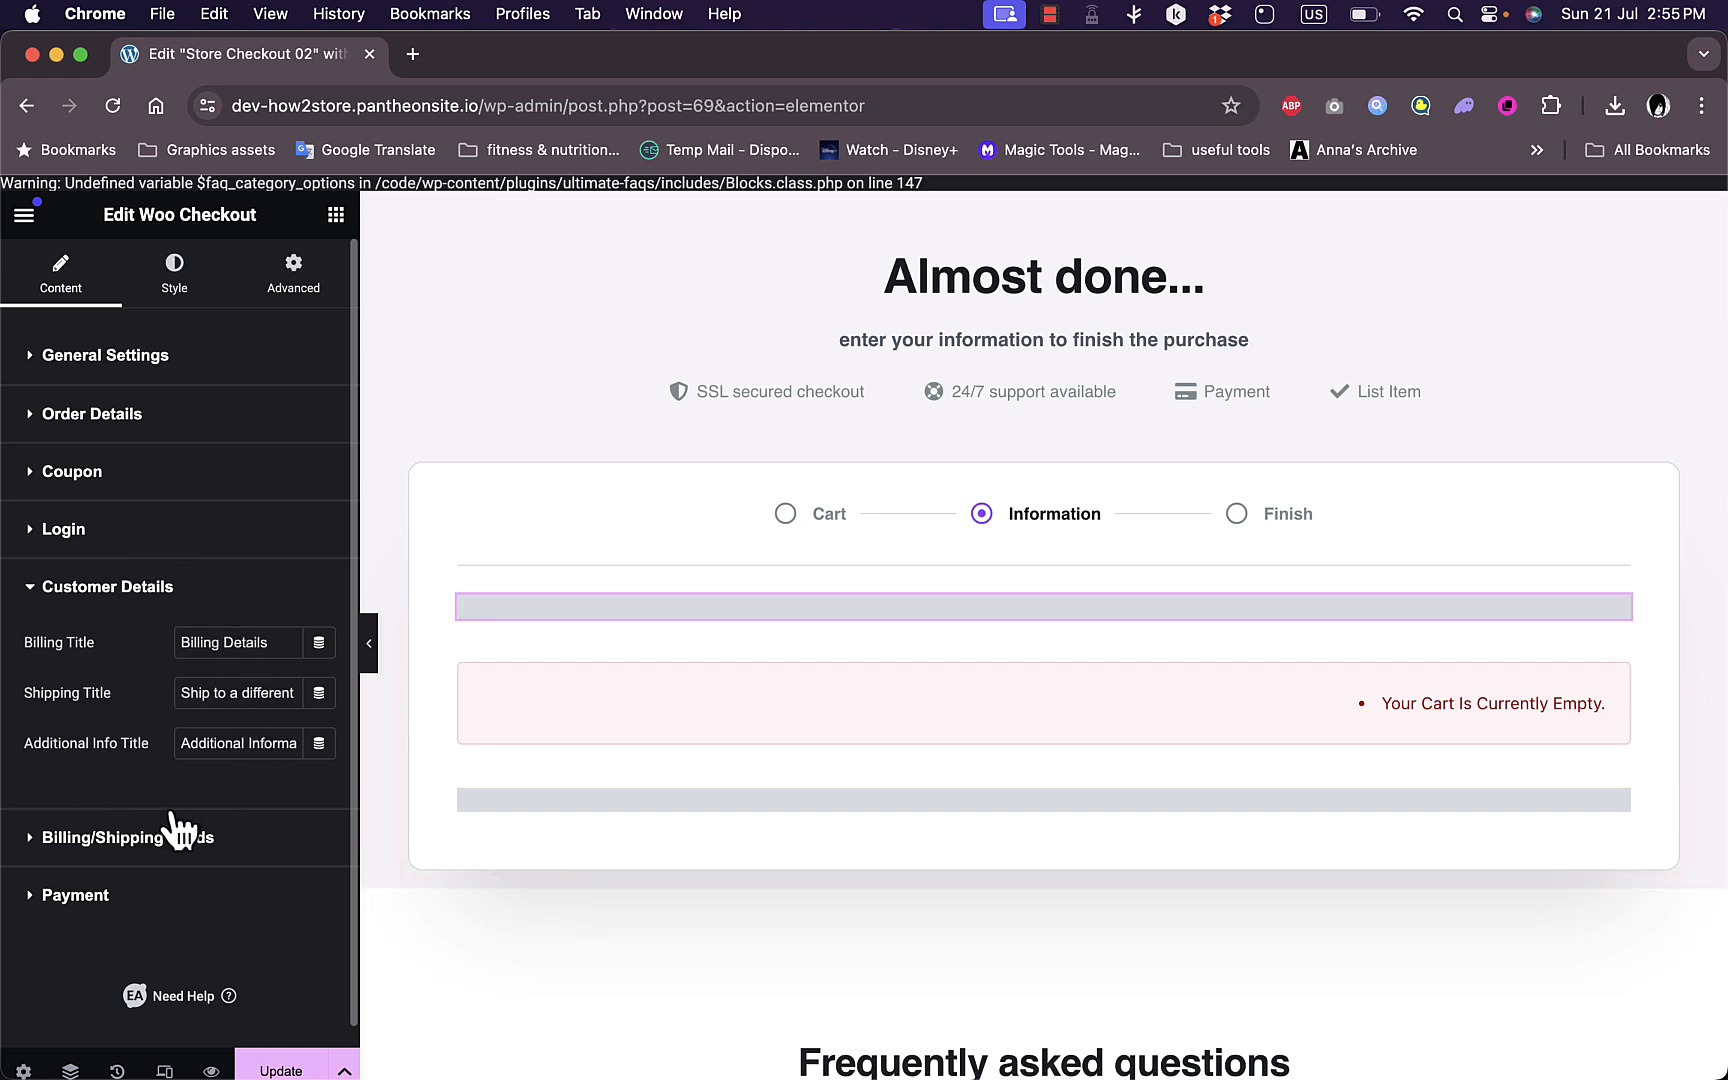
click(150, 840)
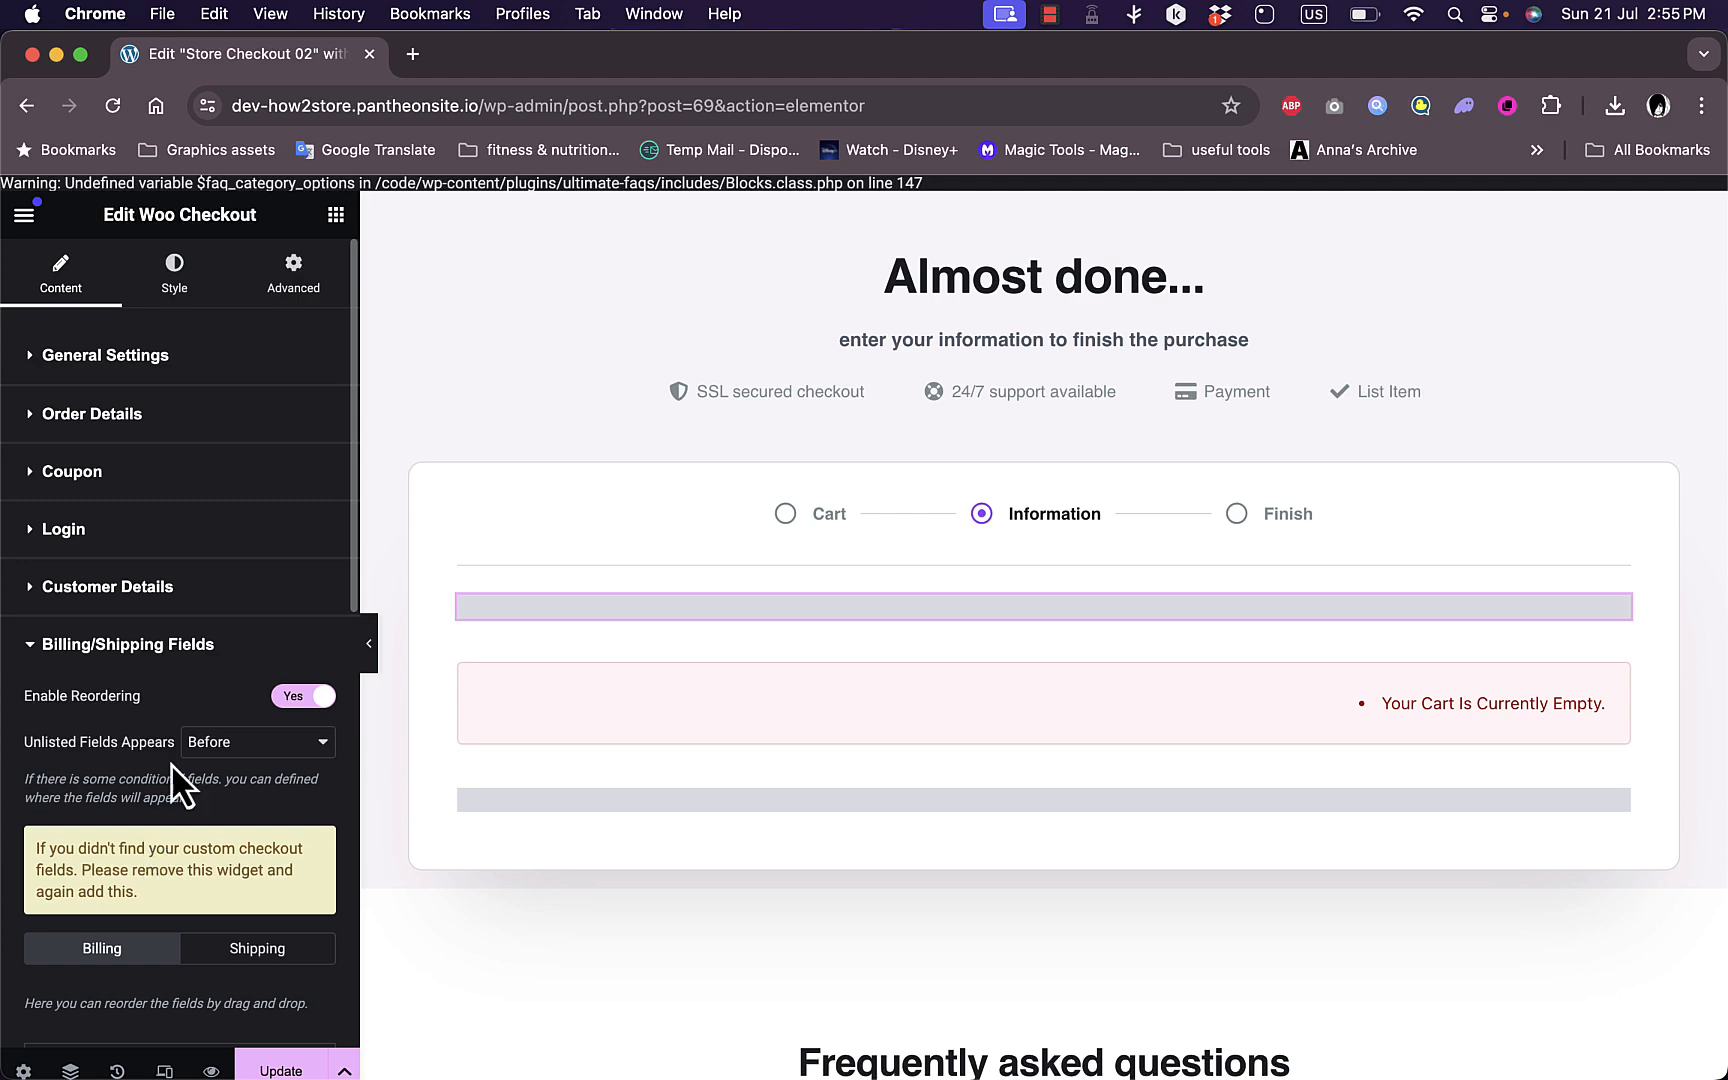
scroll(171, 763, down, 8)
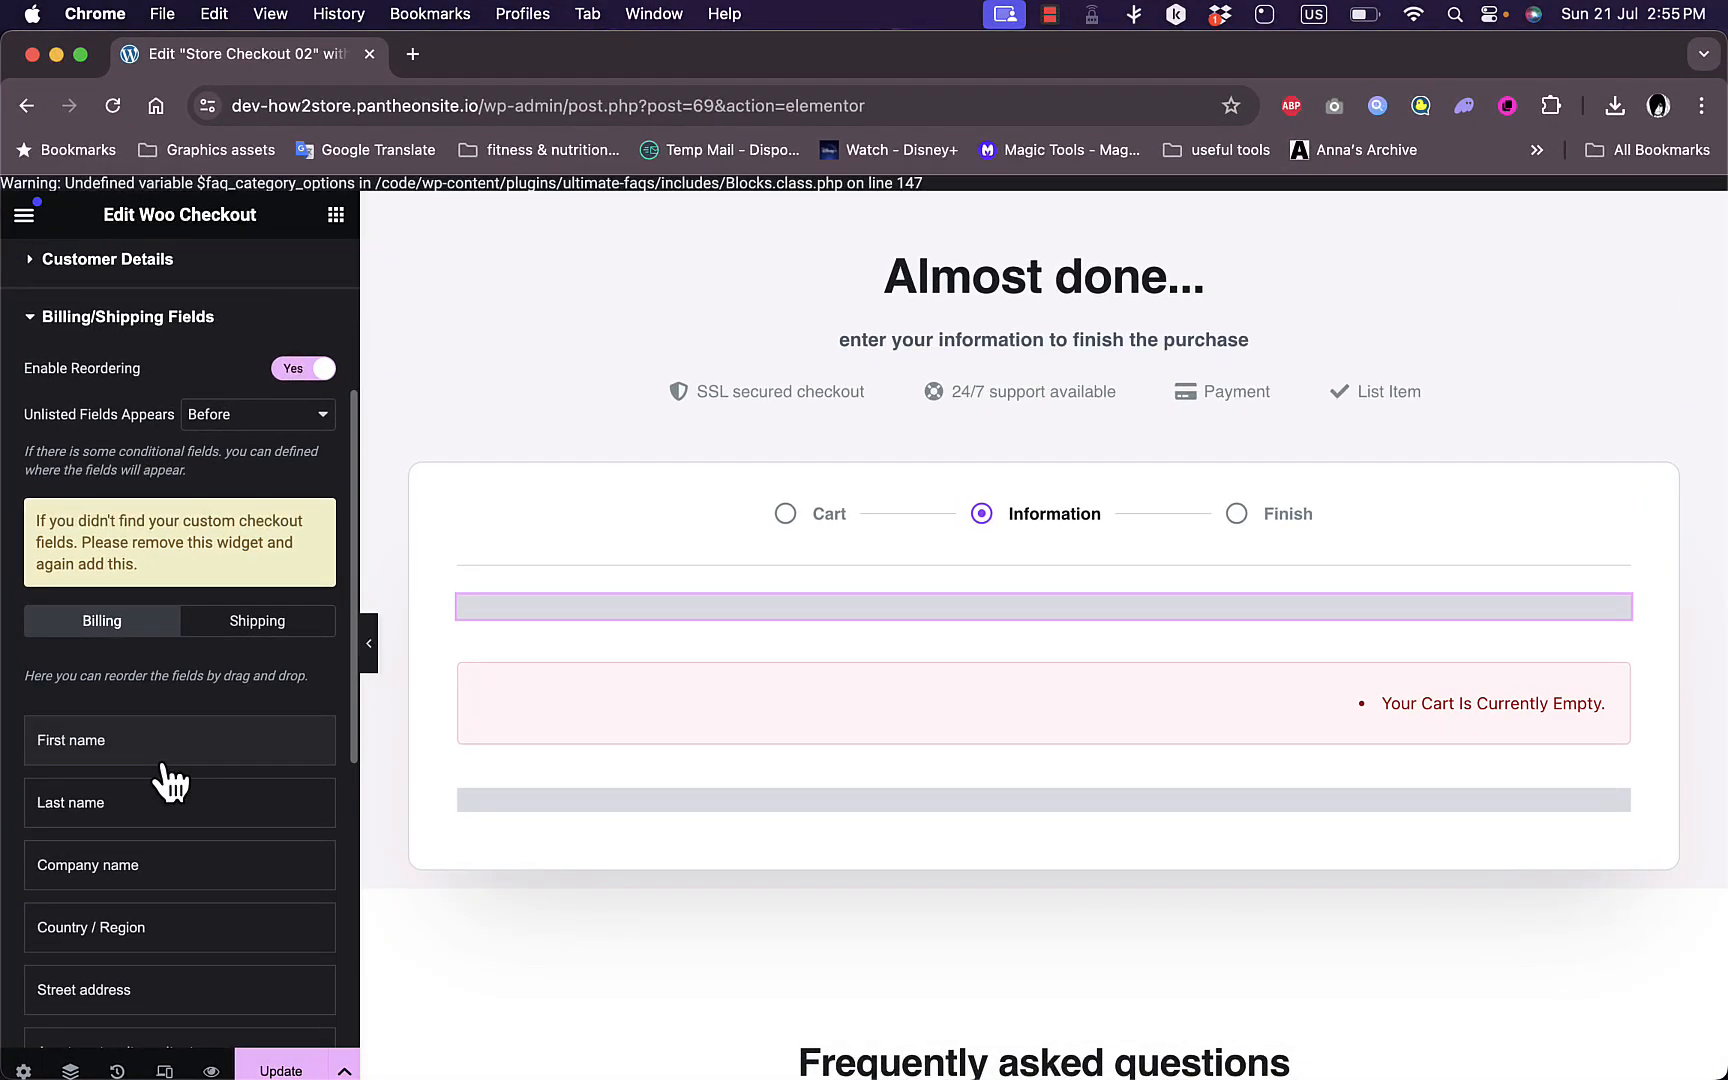
scroll(171, 783, down, 8)
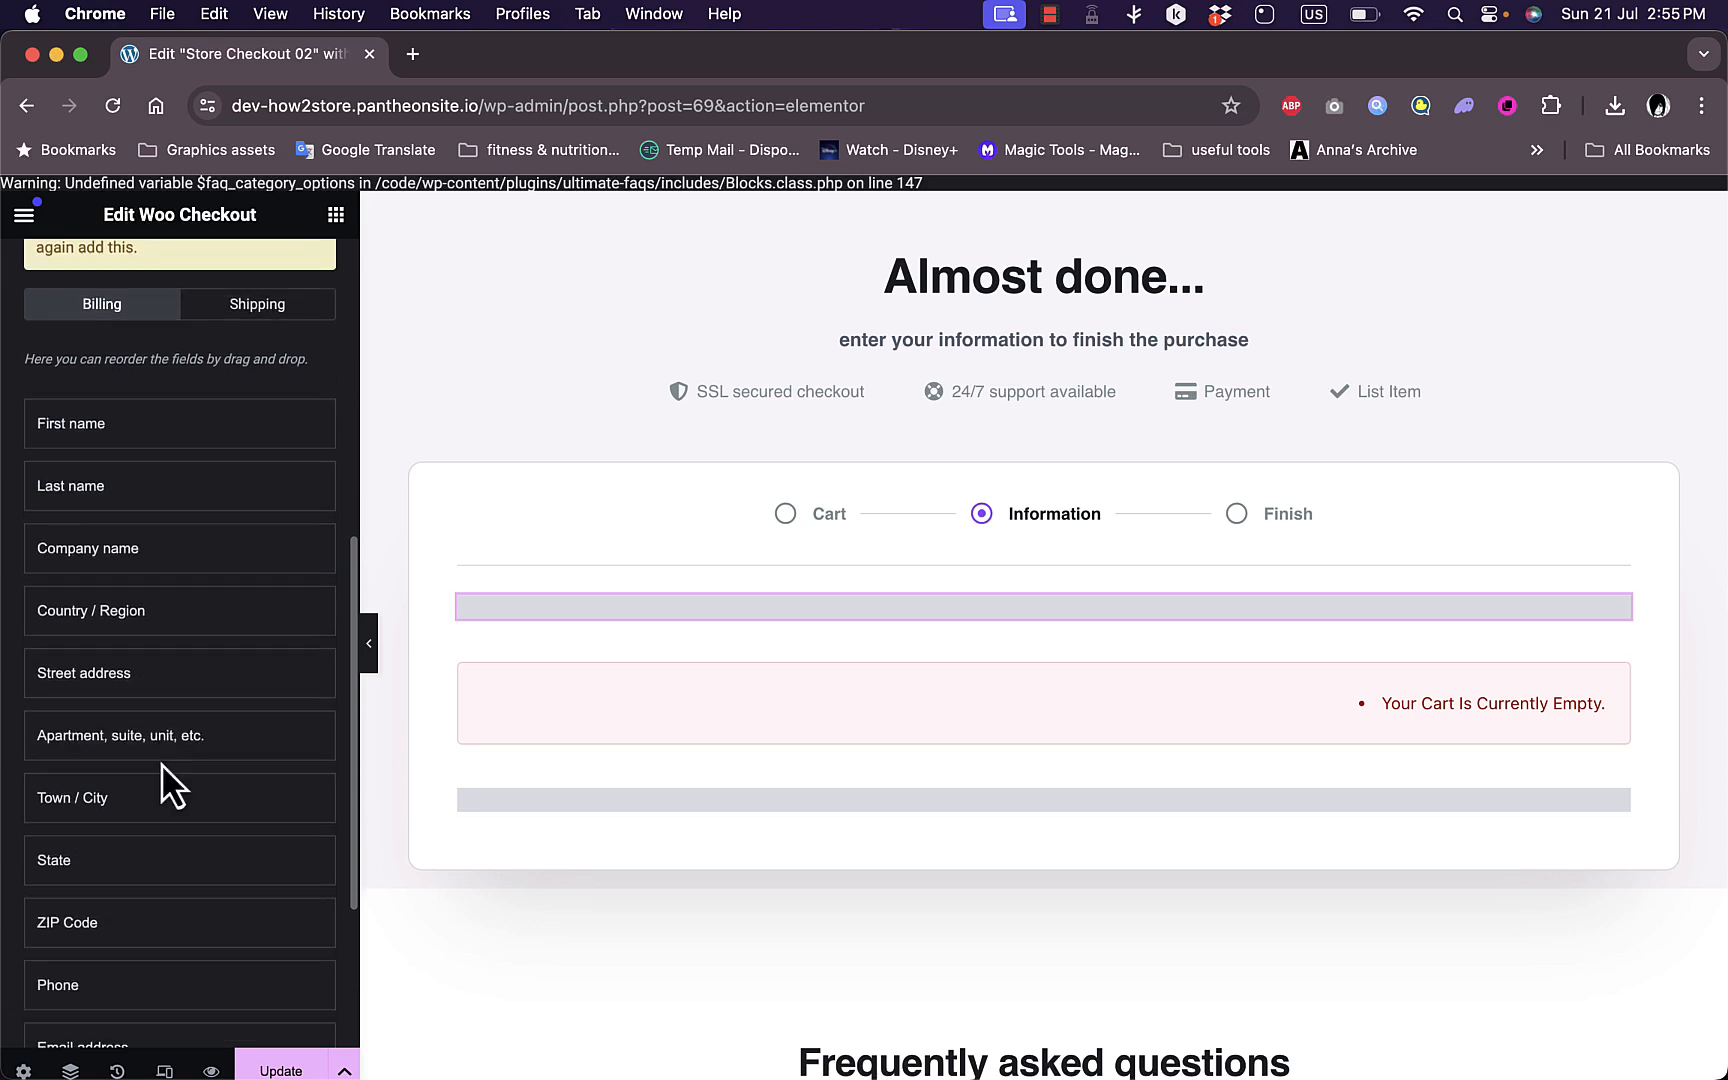
scroll(170, 780, down, 3)
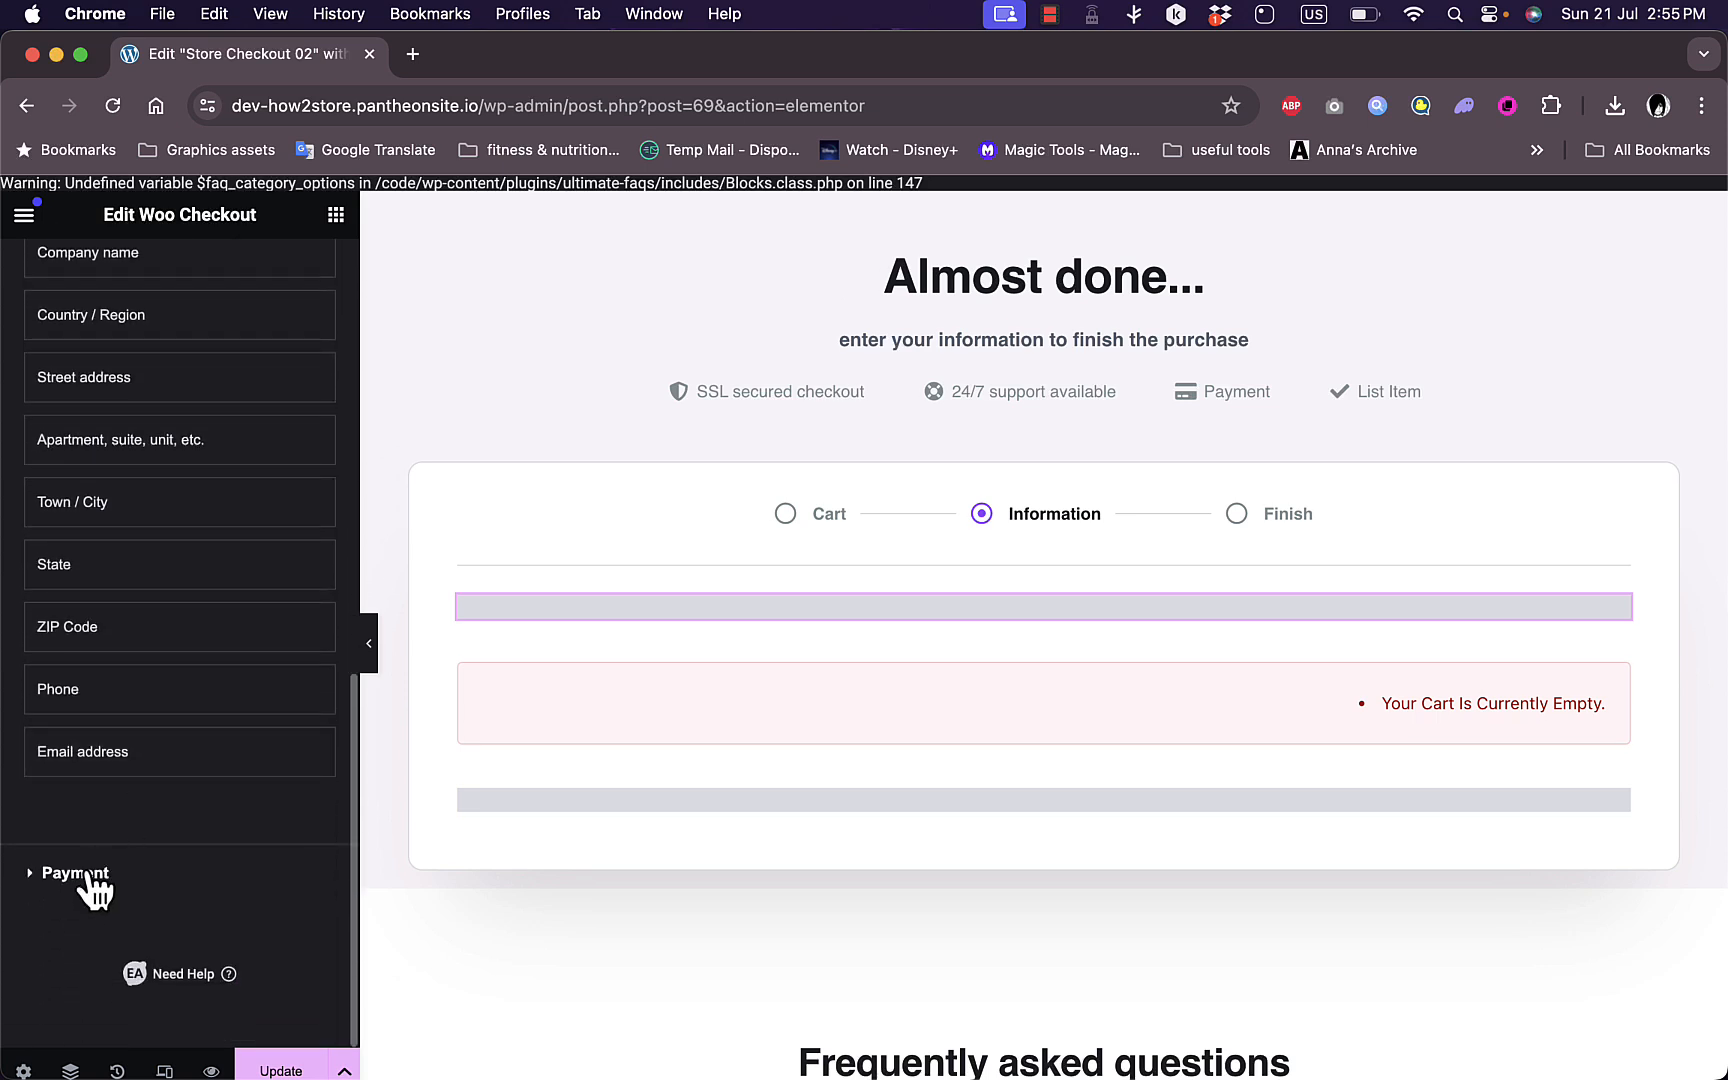
click(88, 875)
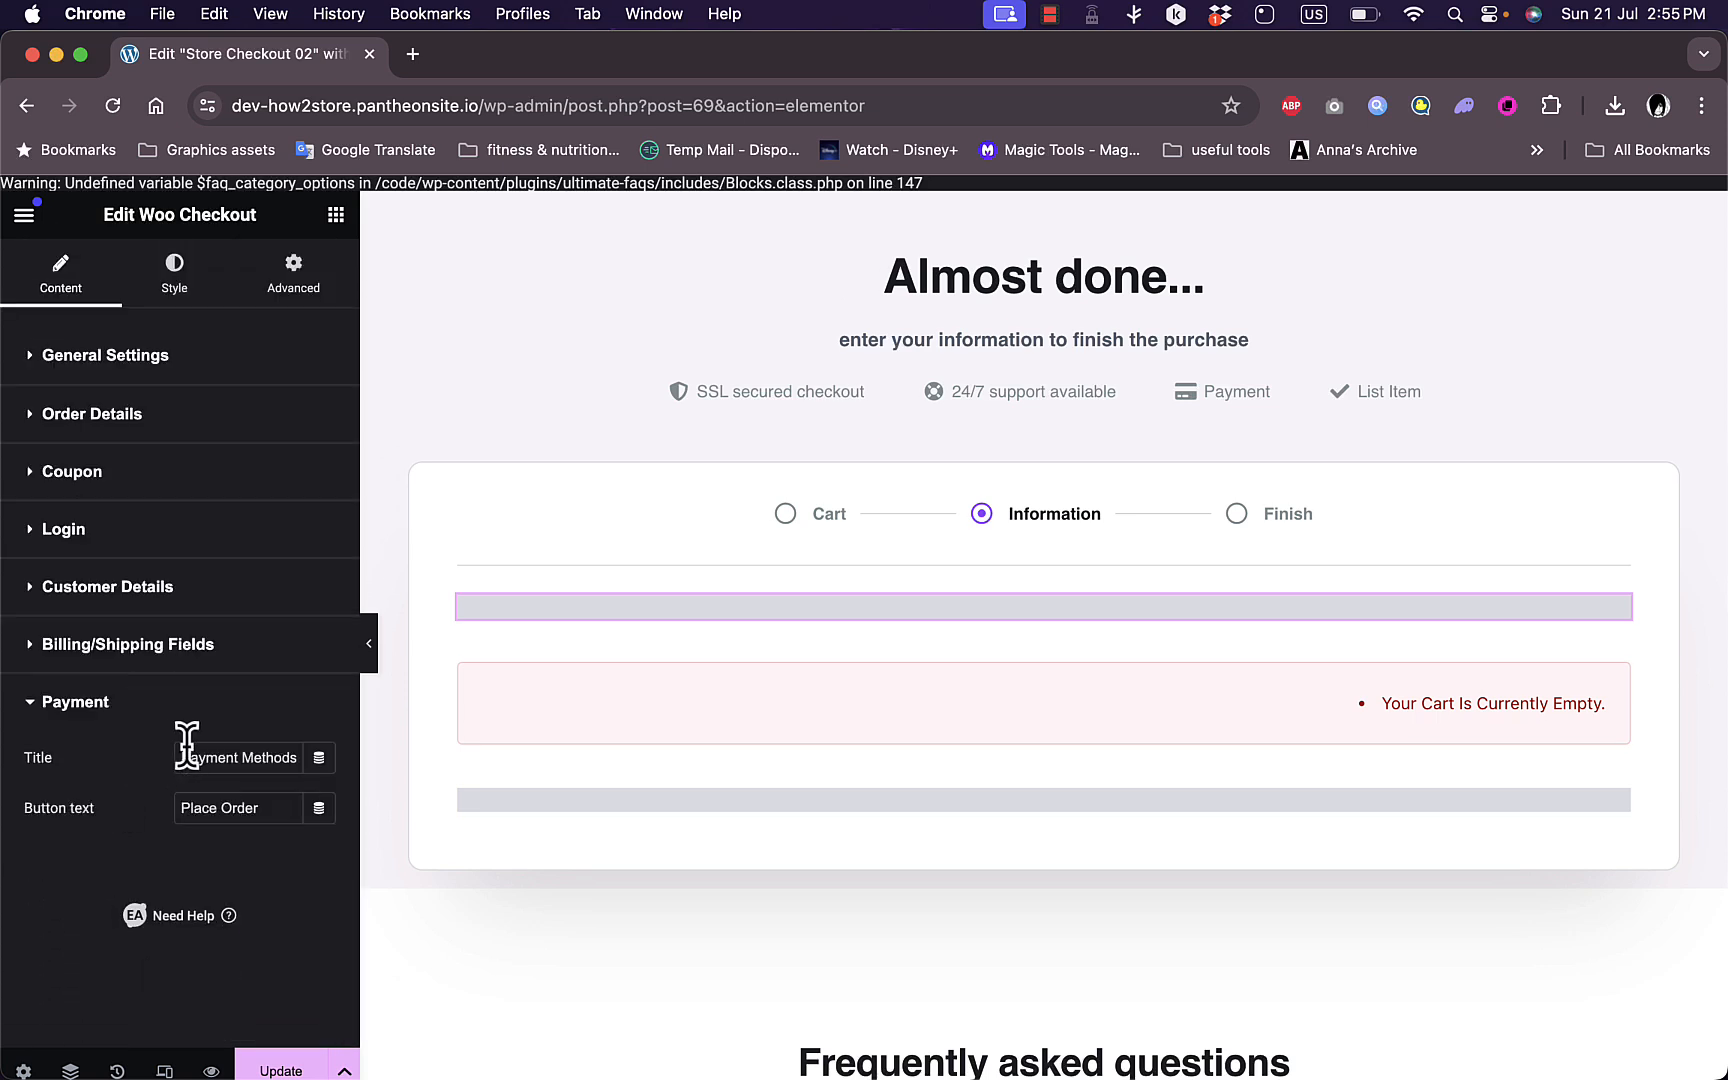
Preview the Store Checkout 02 page in a new tab and return to the Elementor editor
click(210, 1070)
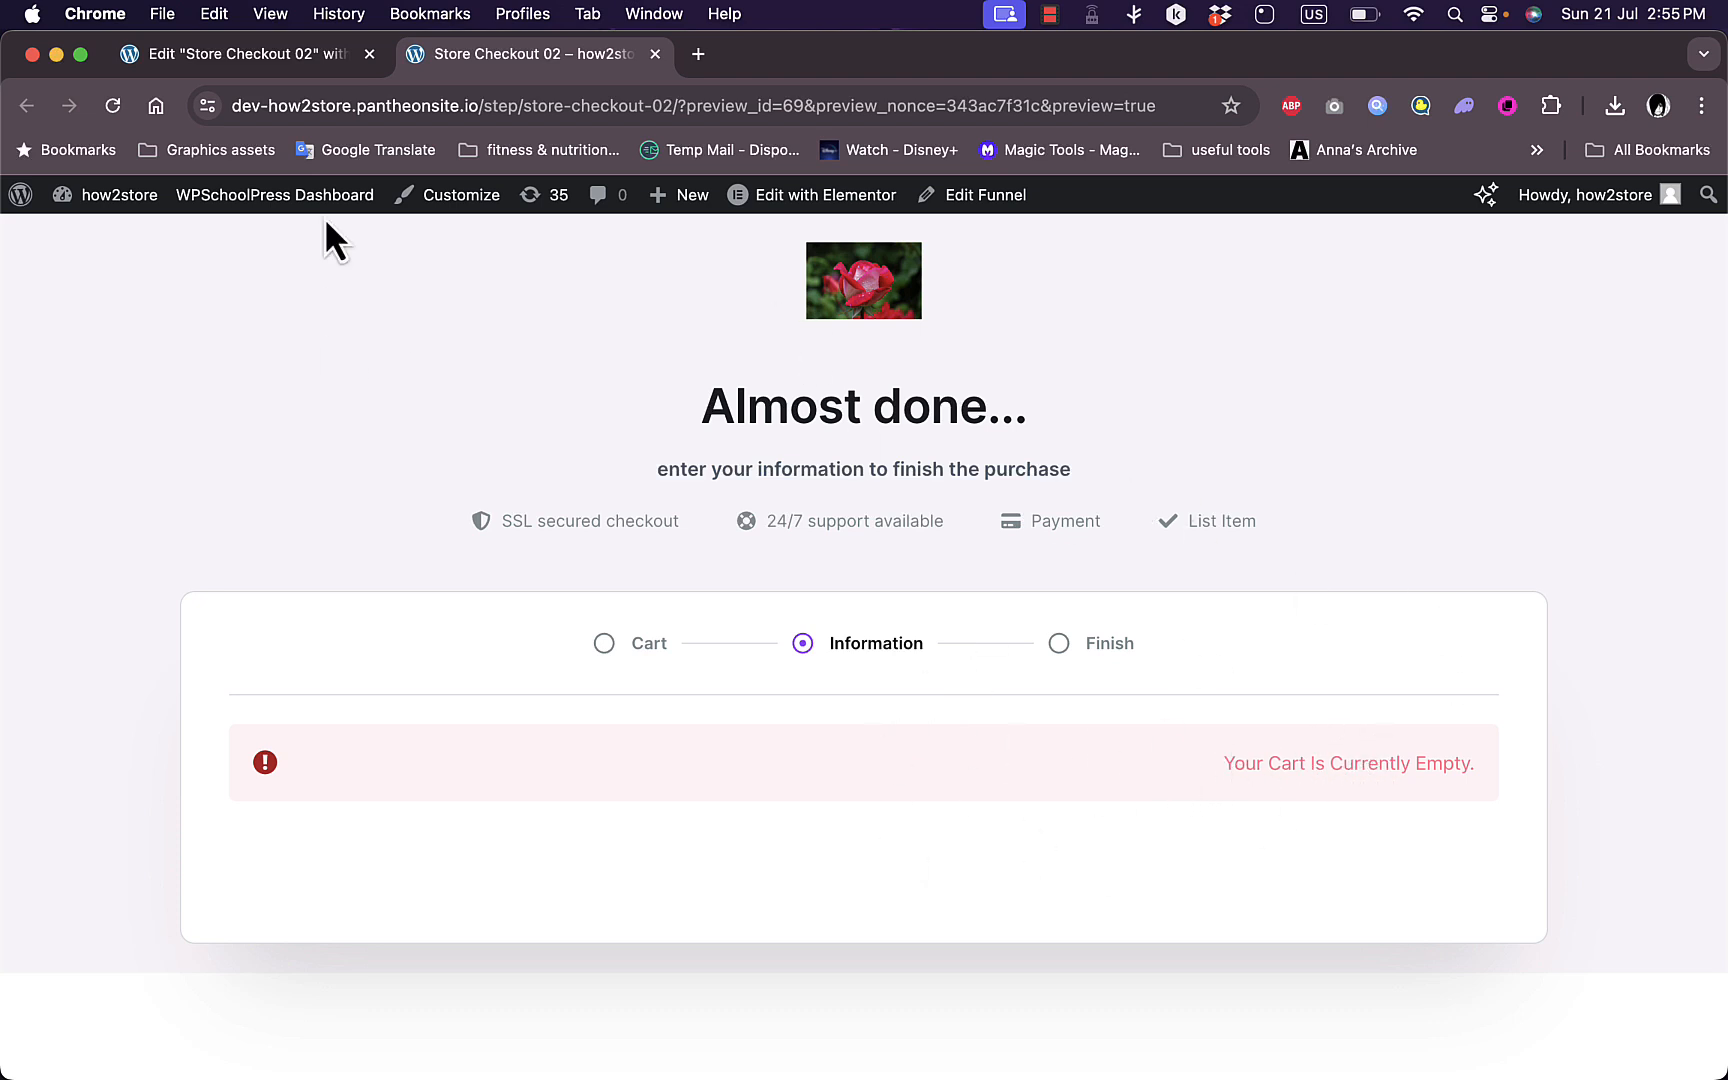
click(252, 53)
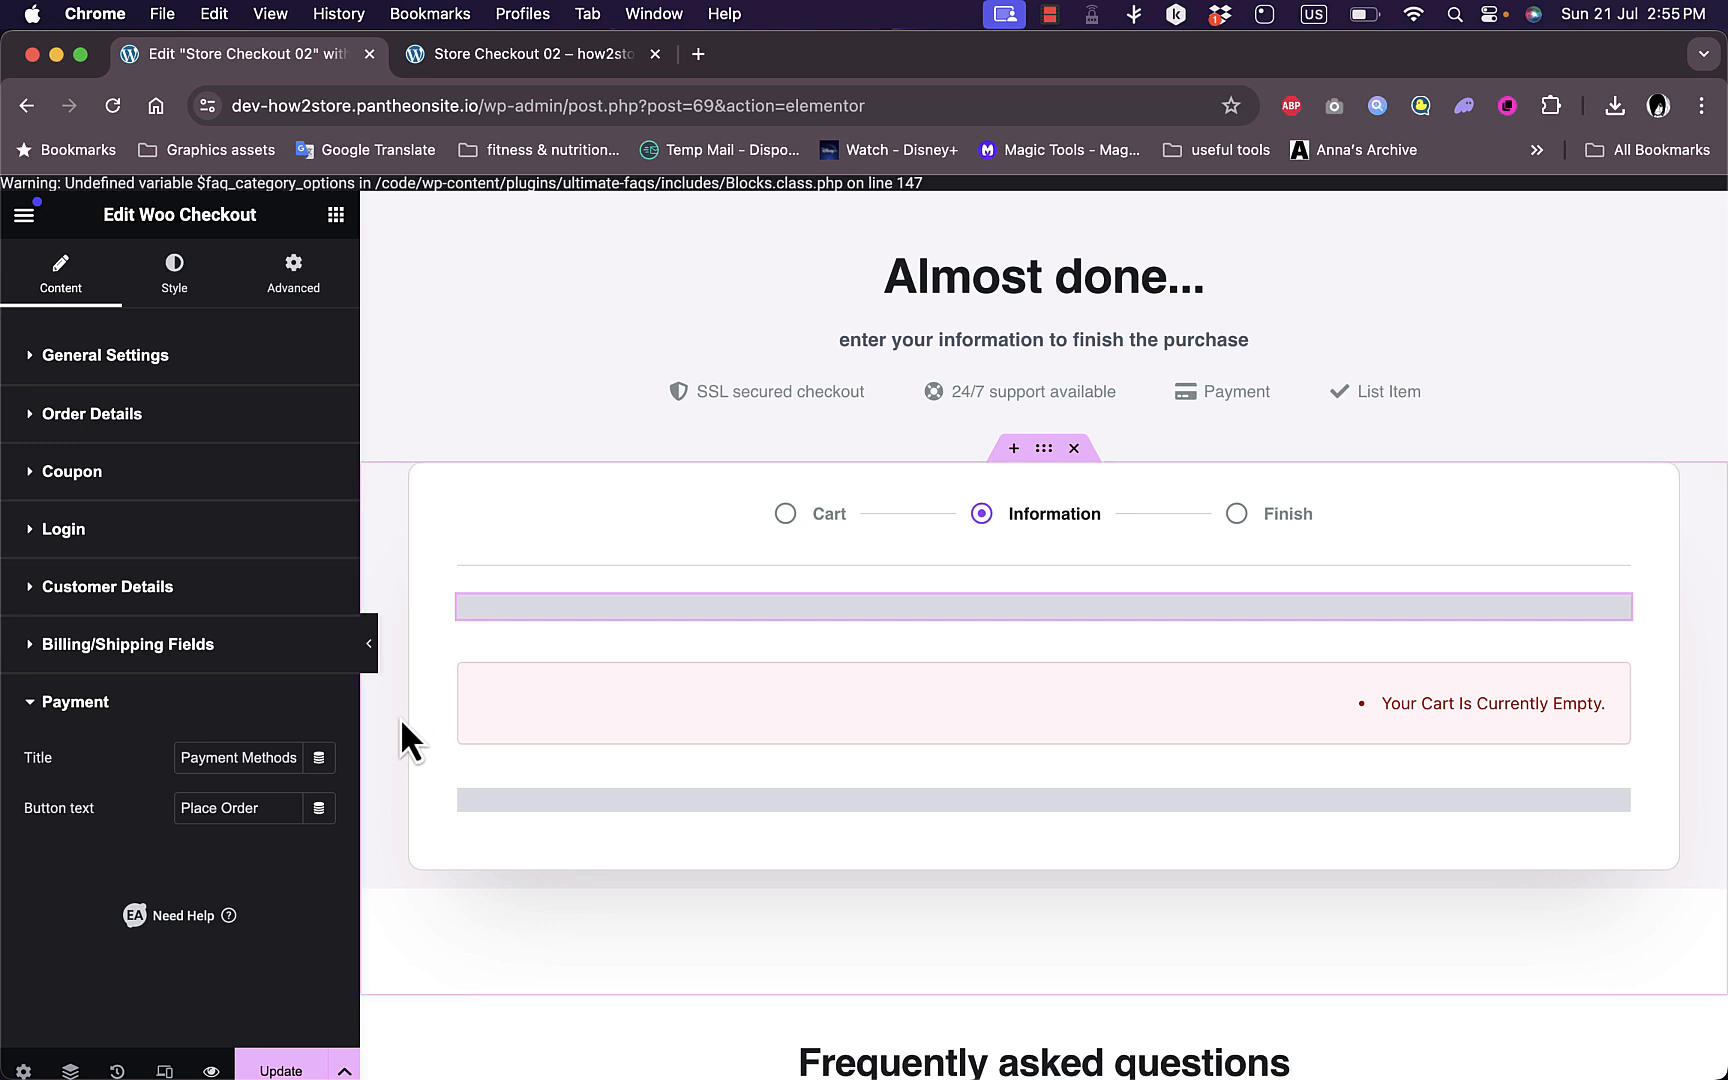